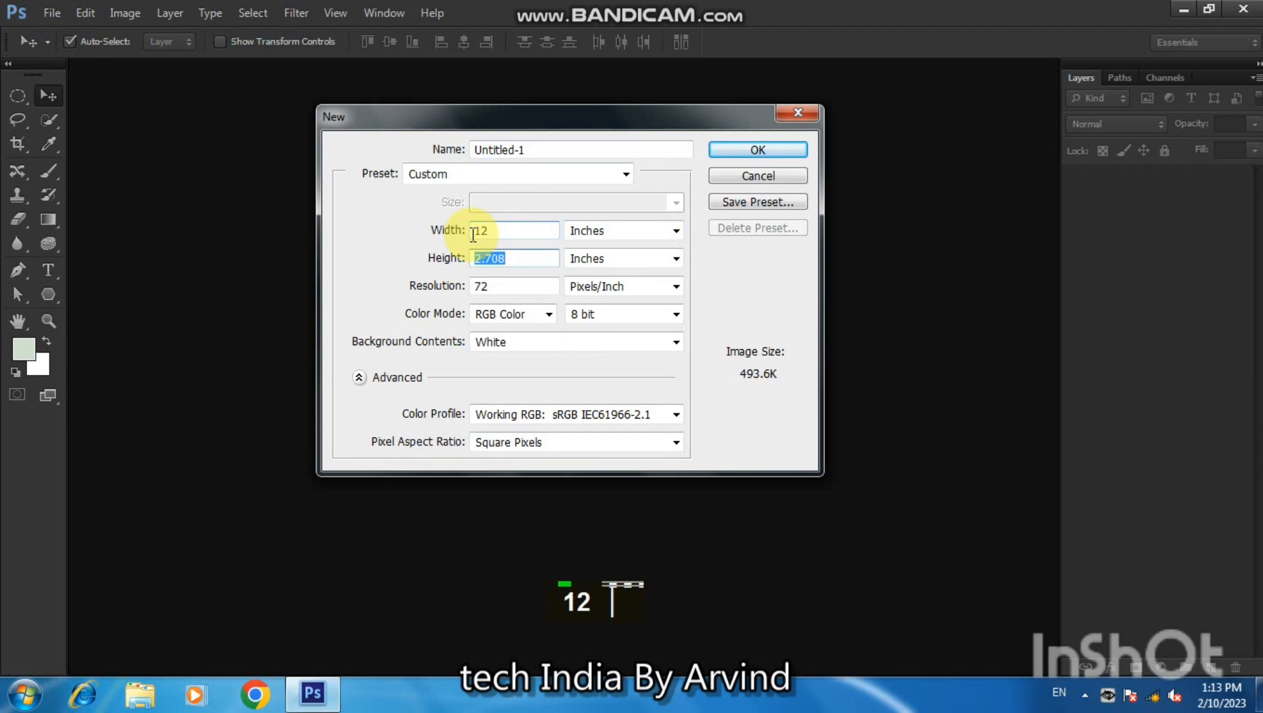
Set the height to 8 inches and create the new 12 by 8 inch document with a white background.
text(8)
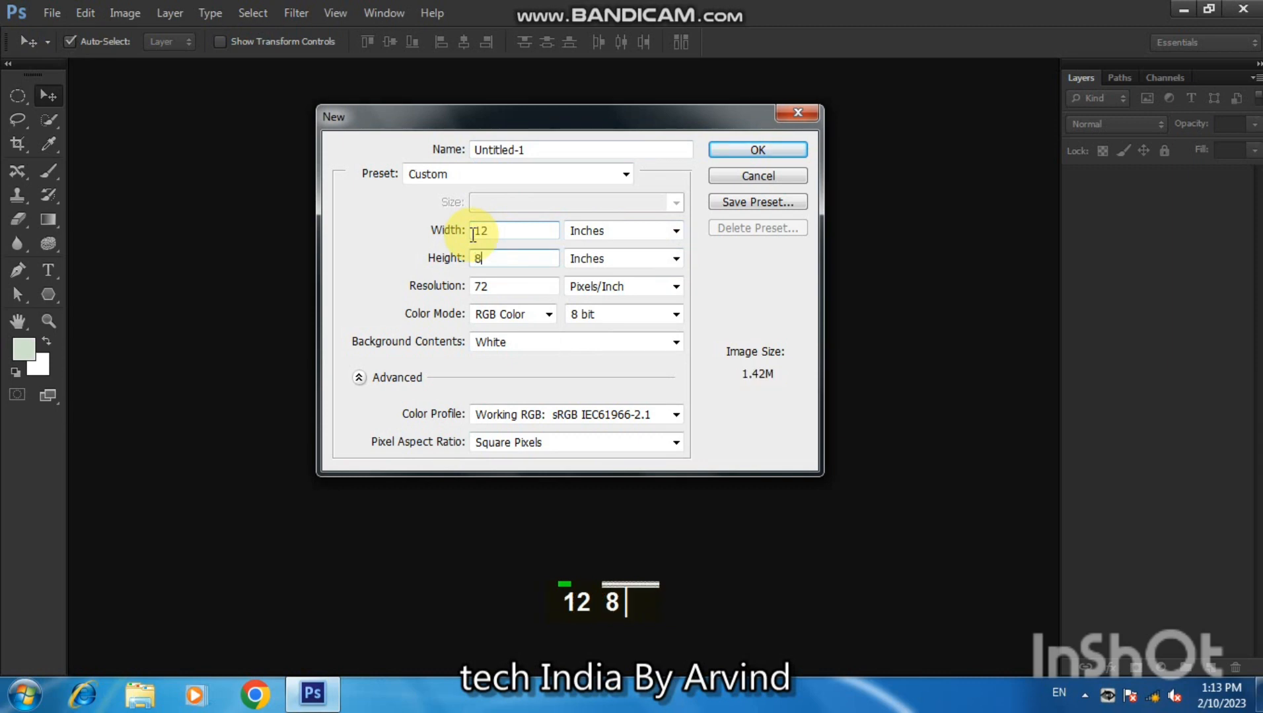
click(724, 151)
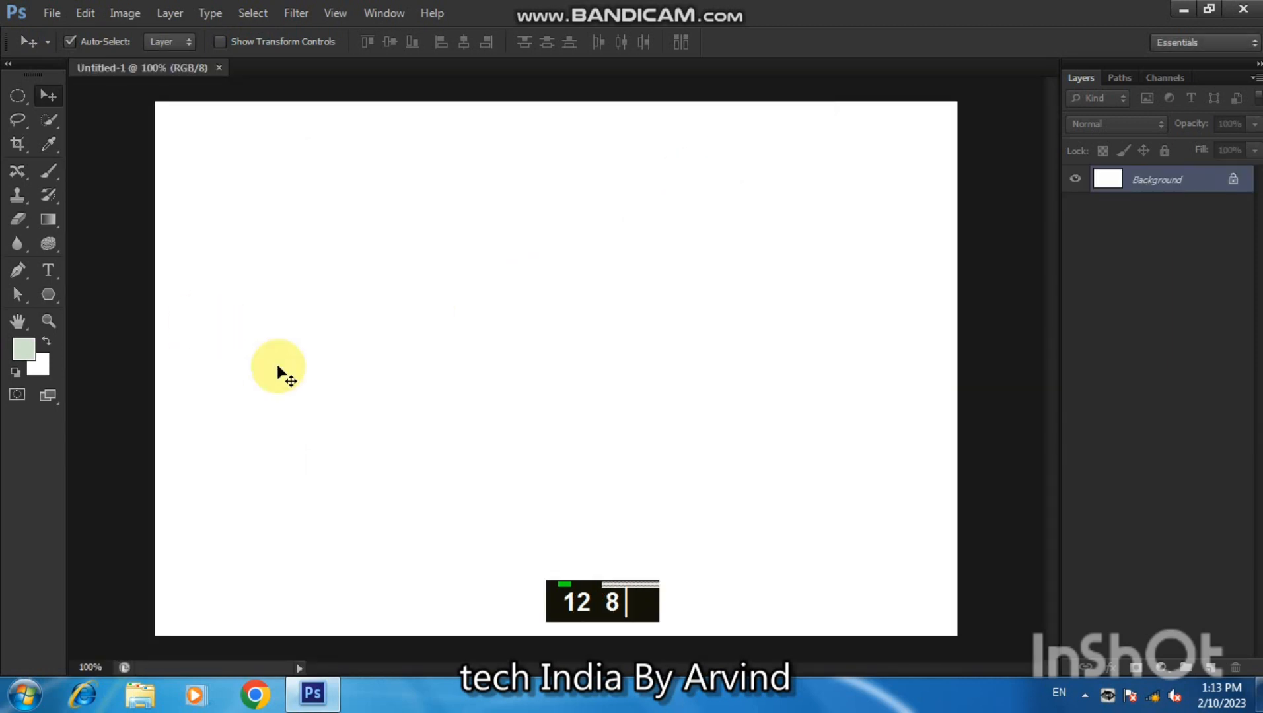
Set the foreground color to black (000000) and fill the background with it using the Paint Bucket tool.
right_click(58, 222)
click(104, 234)
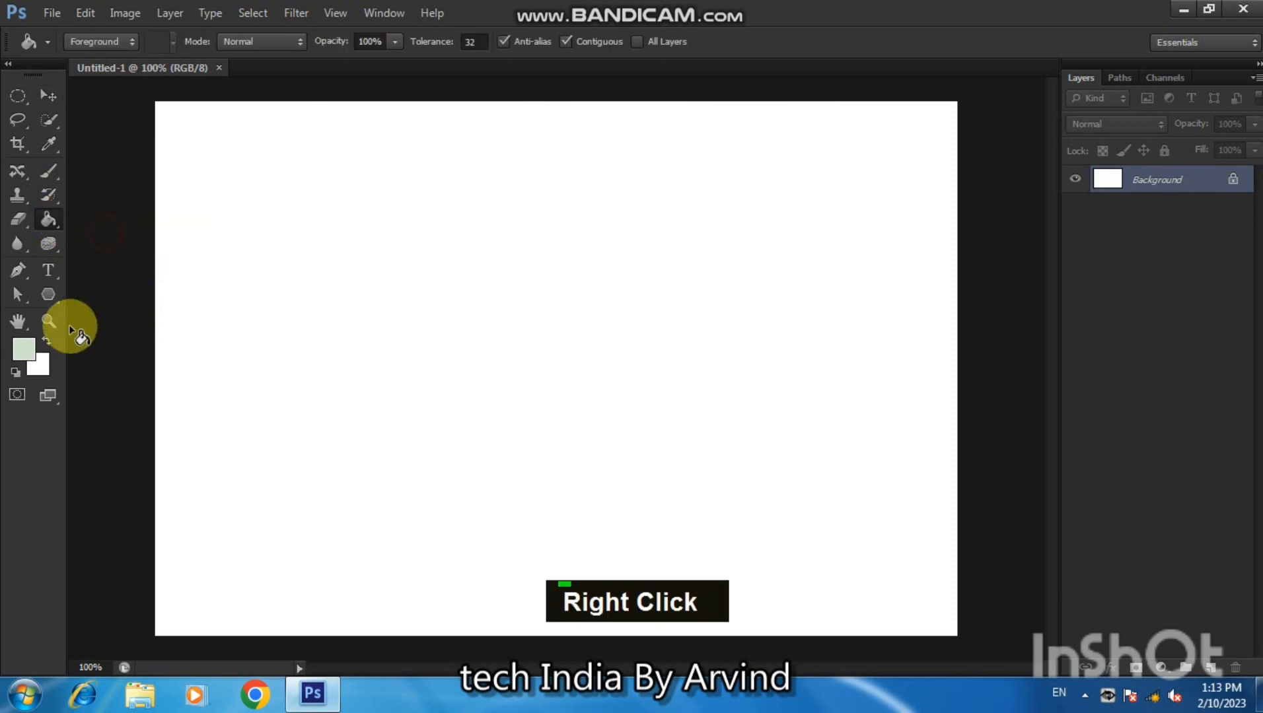
click(27, 348)
drag(851, 335, 979, 482)
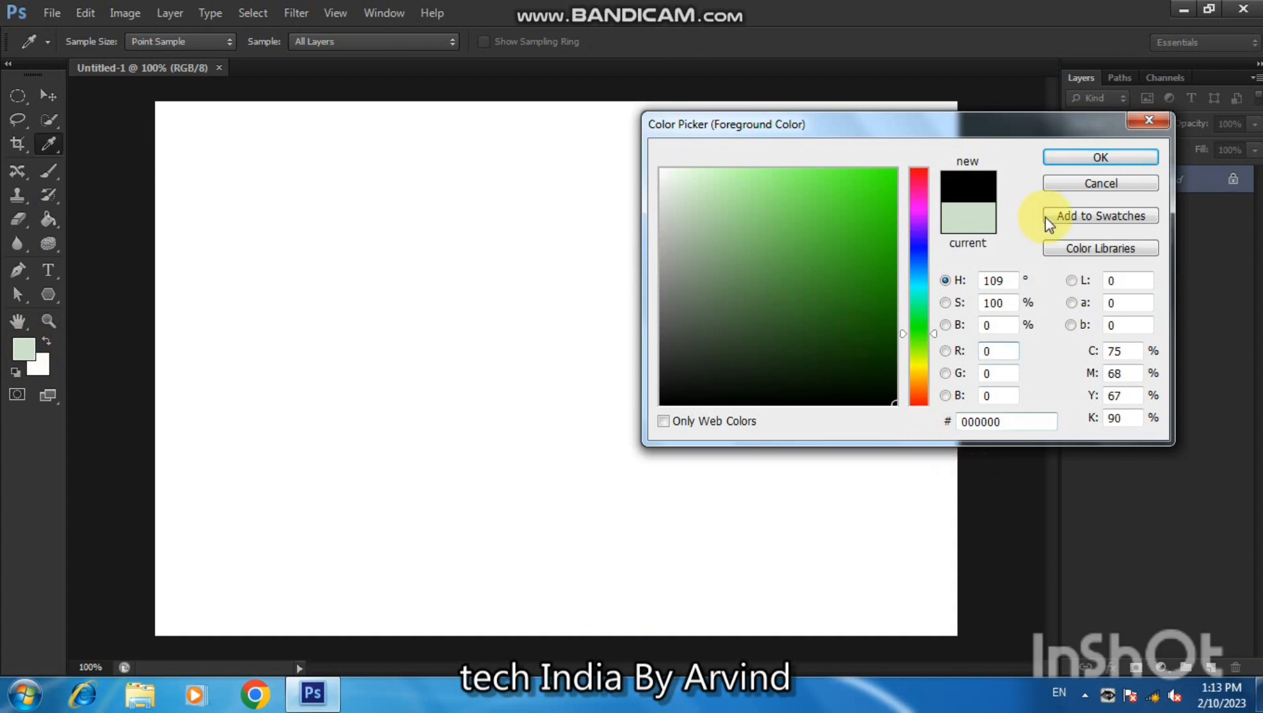
click(1051, 157)
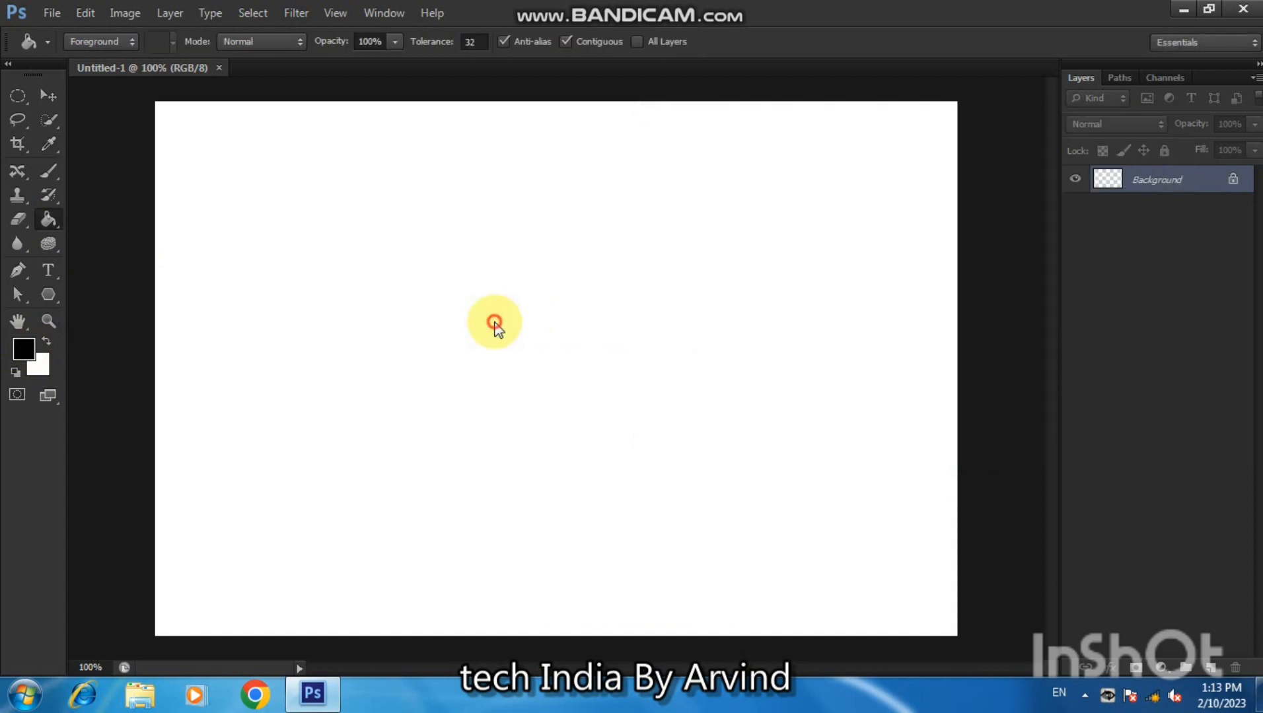
click(496, 325)
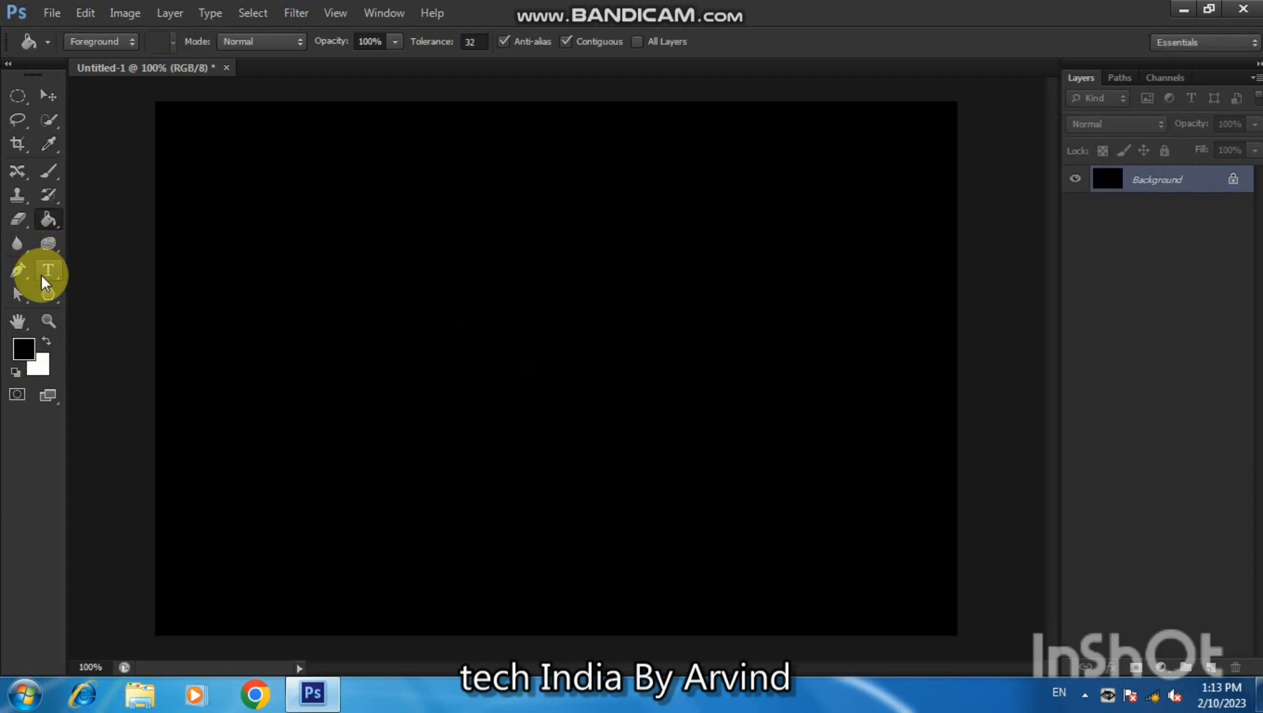
Draw a six-sided polygon about 154 by 178 px in the upper middle of the canvas with the Polygon tool.
click(47, 295)
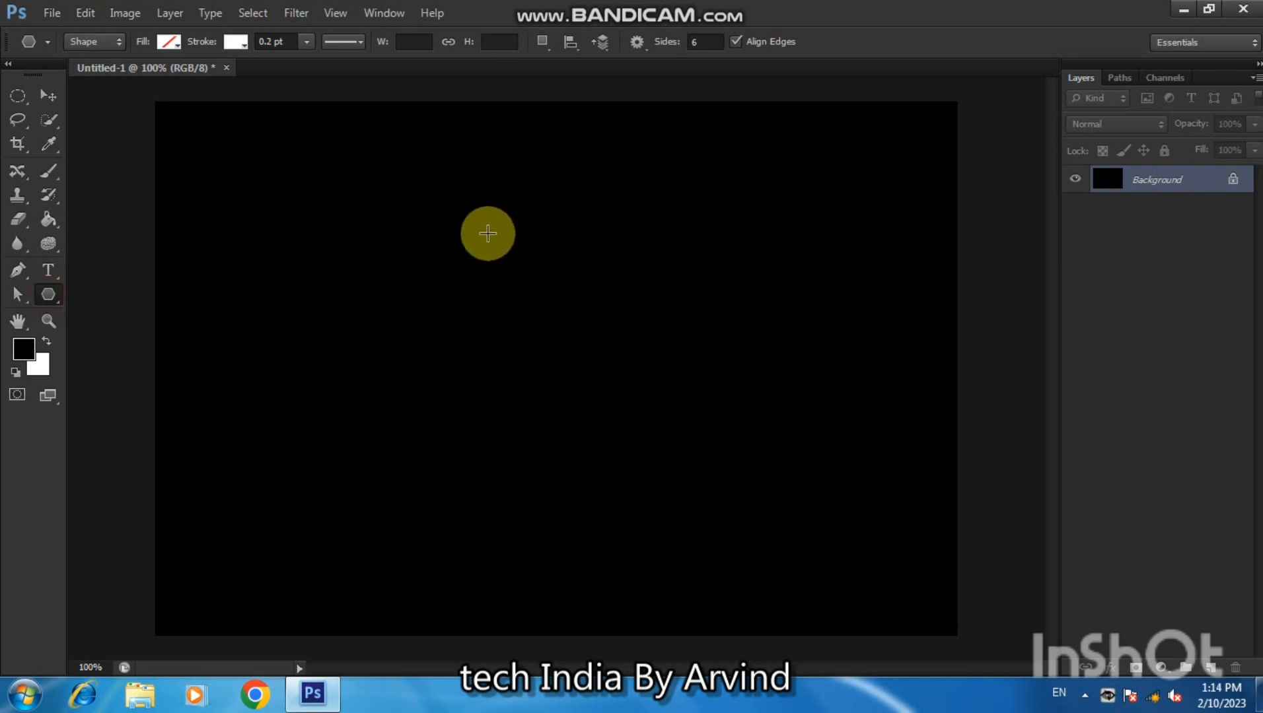
key(ctrl)
key(shift)
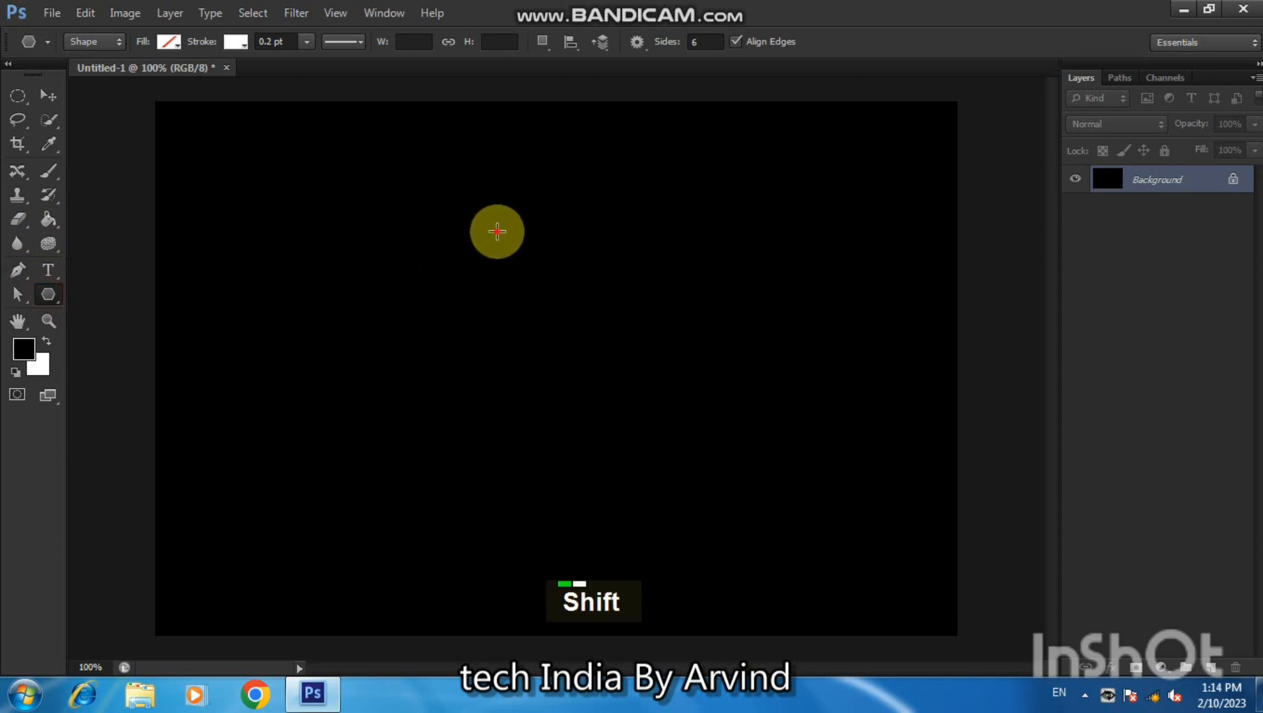
drag(497, 231, 539, 335)
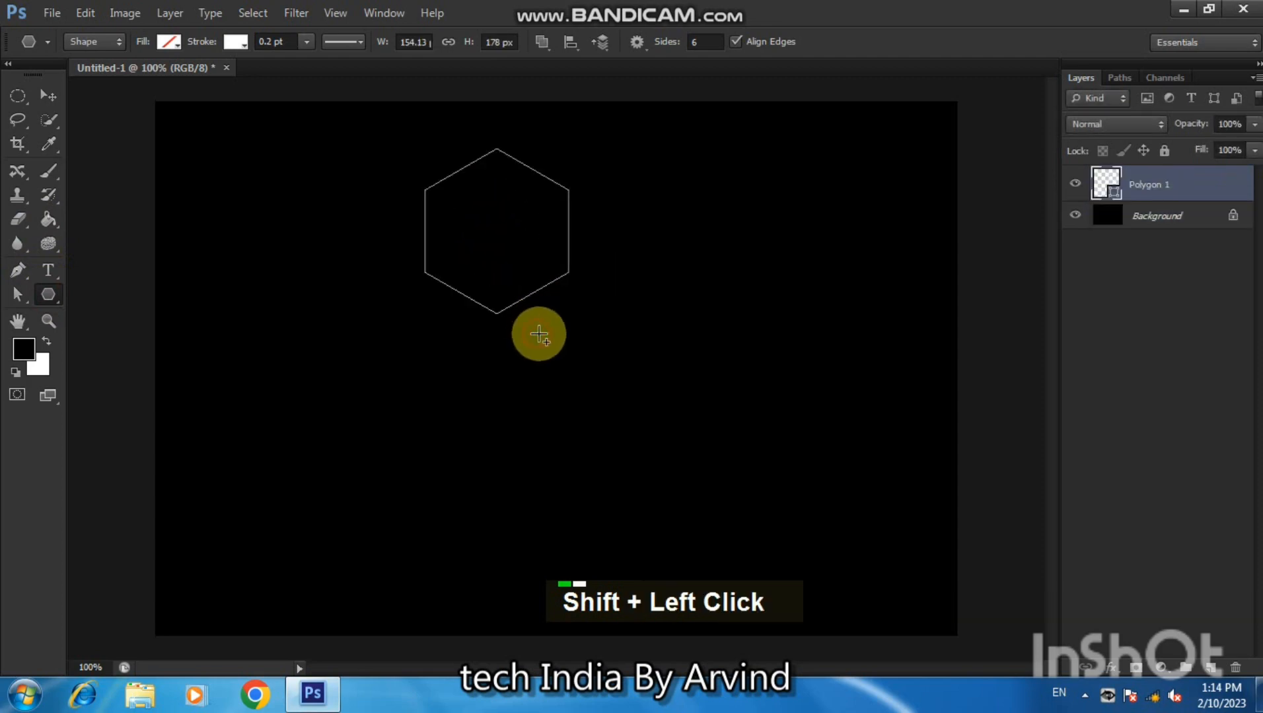
shift+click(539, 335)
key(Escape)
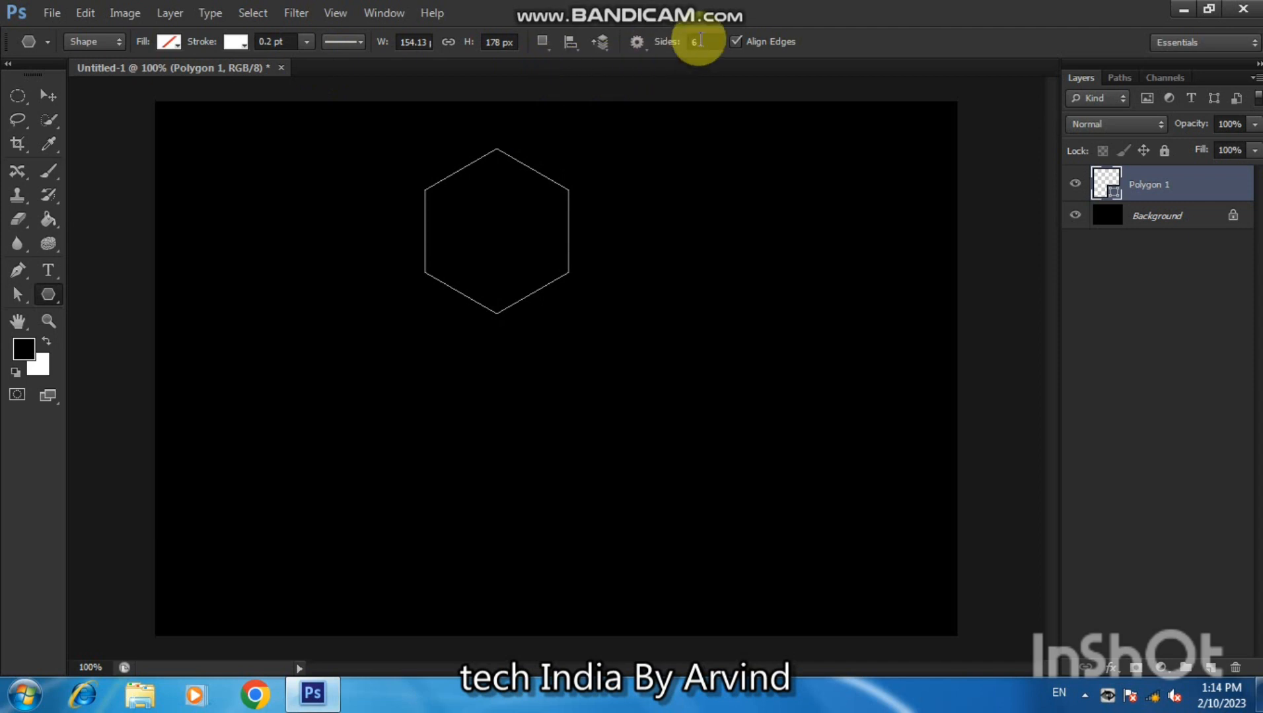
Delete the hexagon layer and draw a four-sided polygon about 208 by 208 px near the canvas's upper edge.
drag(685, 41, 657, 42)
text(4)
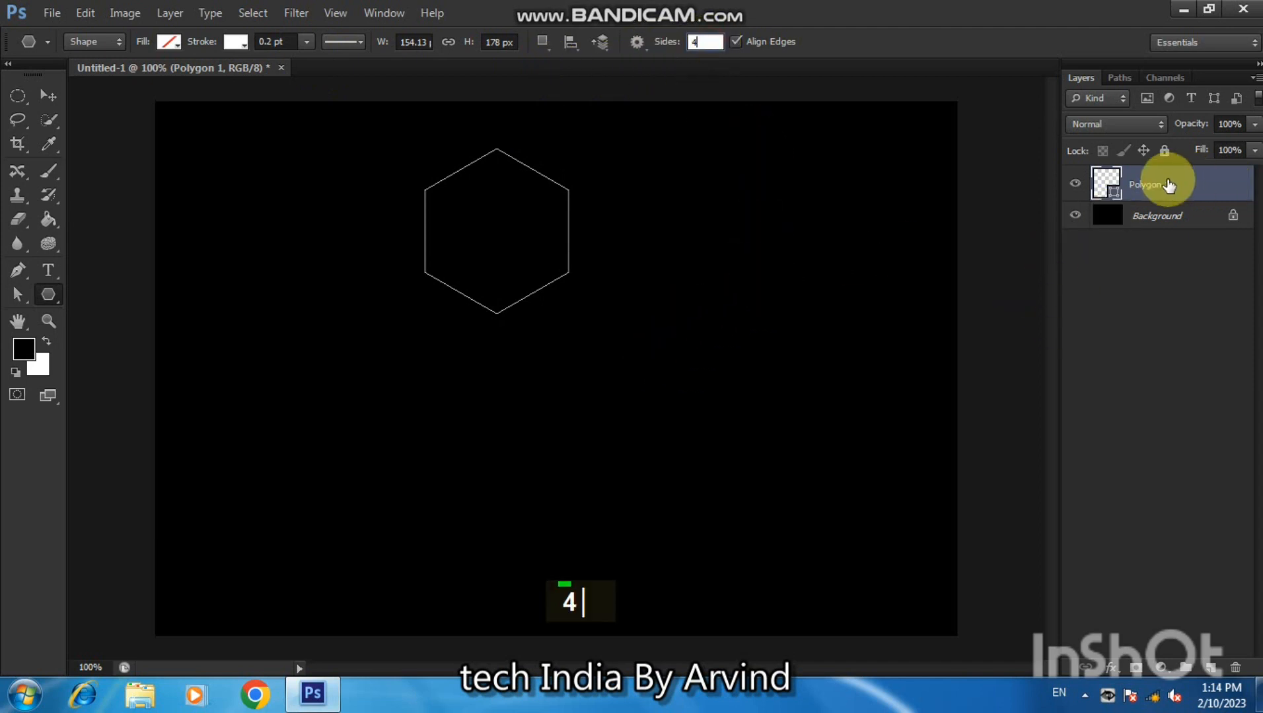
click(1237, 669)
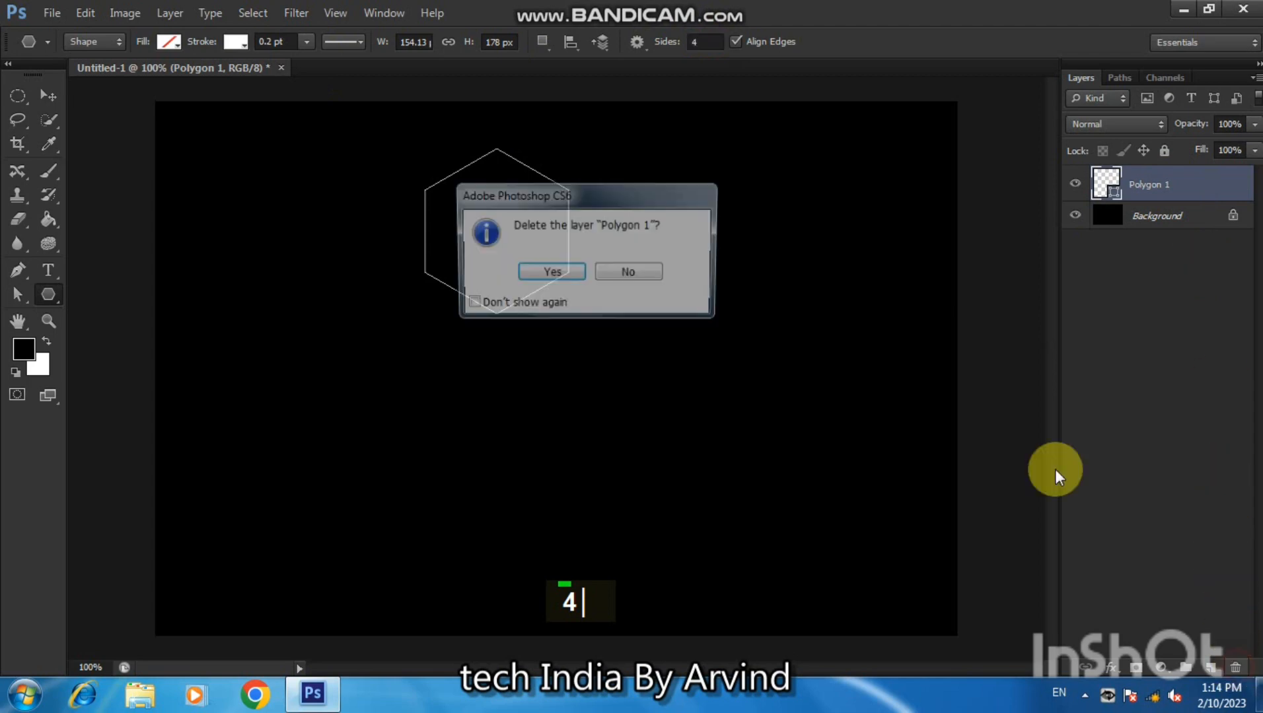
click(572, 271)
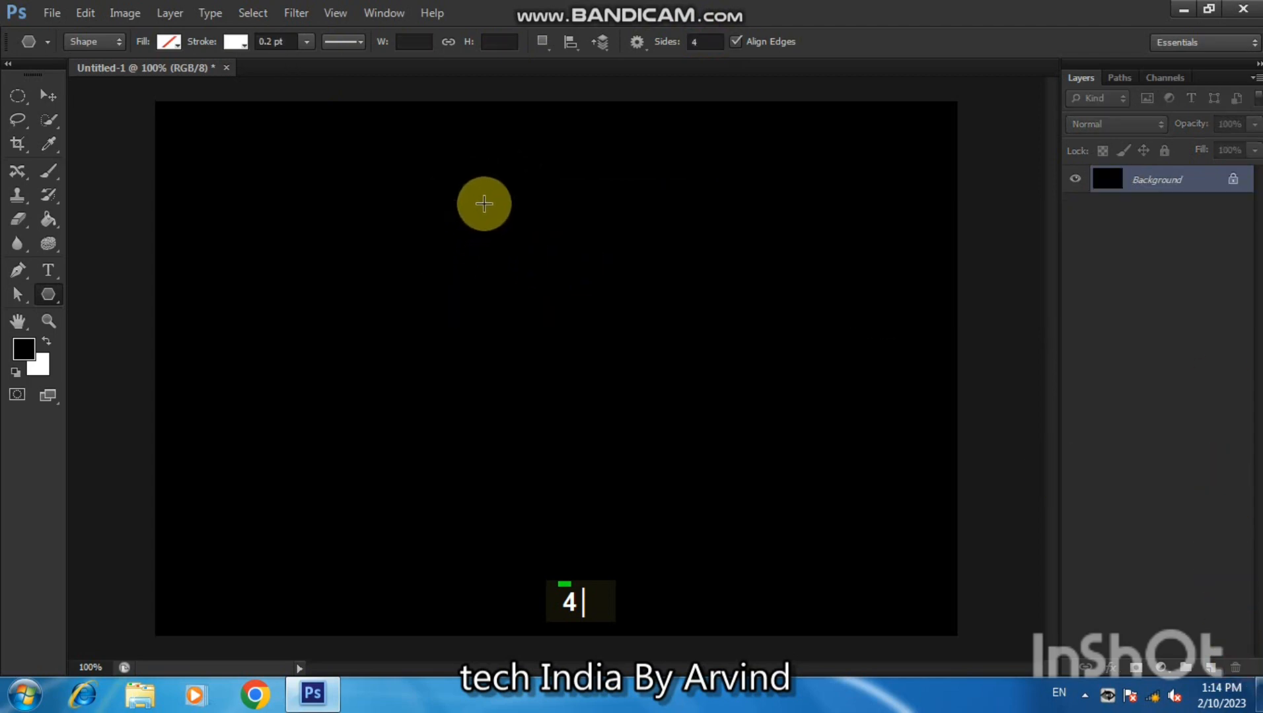
drag(485, 203, 509, 295)
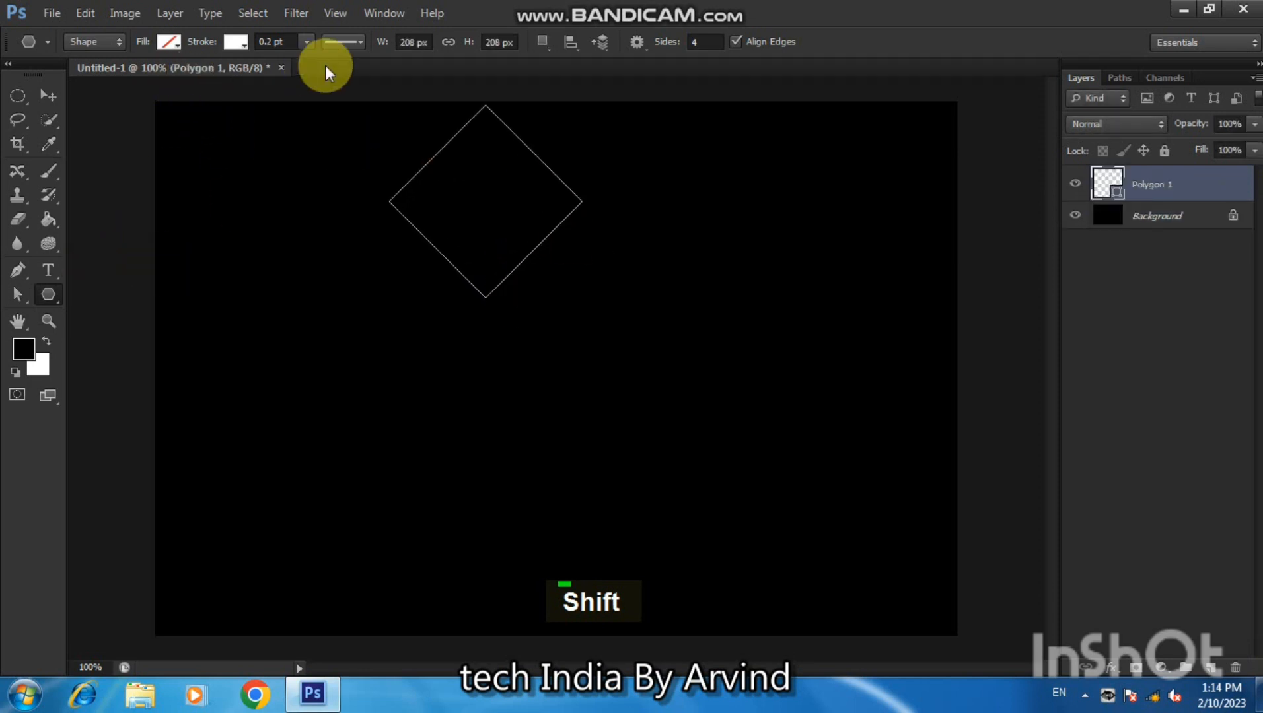
Change the diamond shape's fill to white.
click(80, 44)
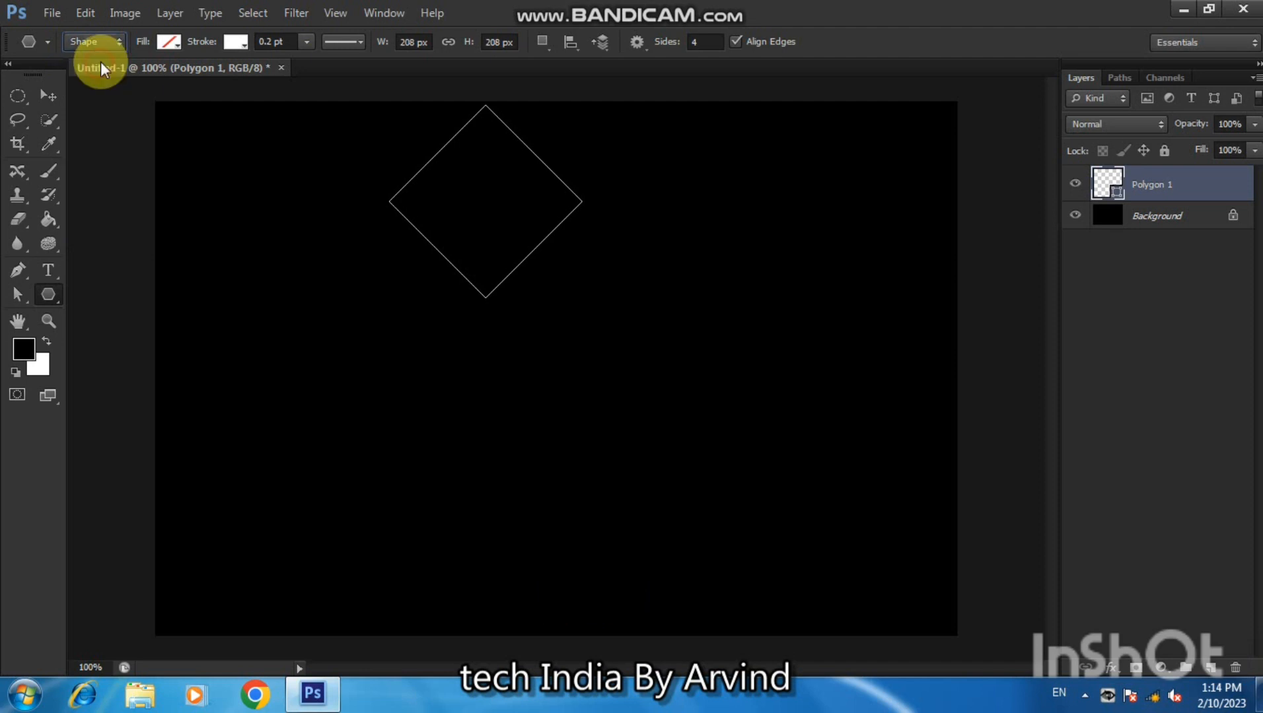
click(171, 43)
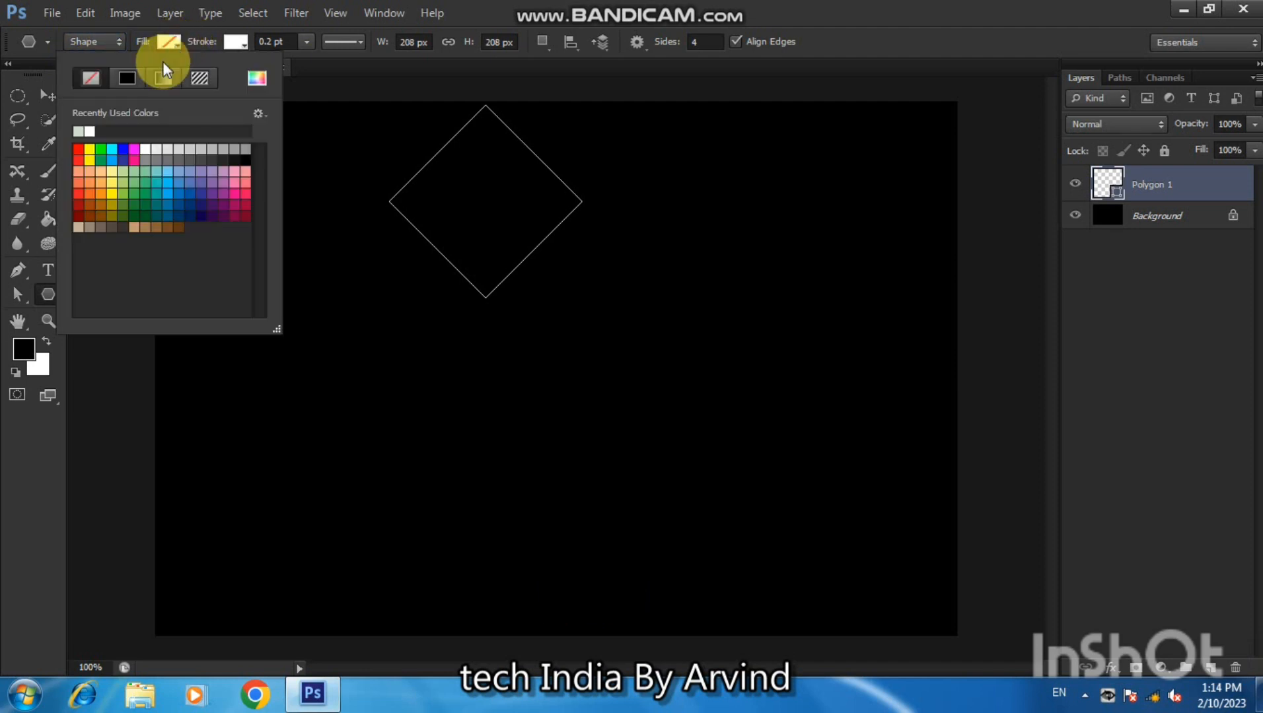
click(146, 149)
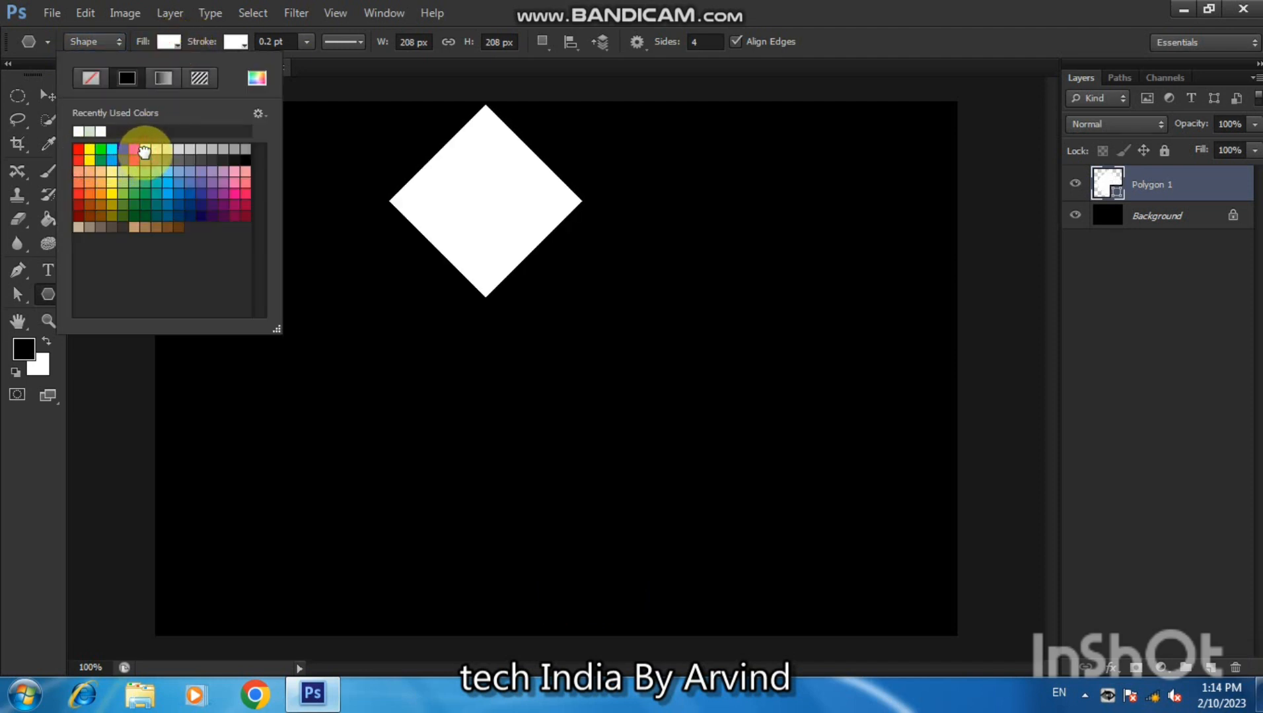
Transform the white diamond into a thin vertical spike, about 201% height and 5% width, and place it near the canvas center.
click(47, 96)
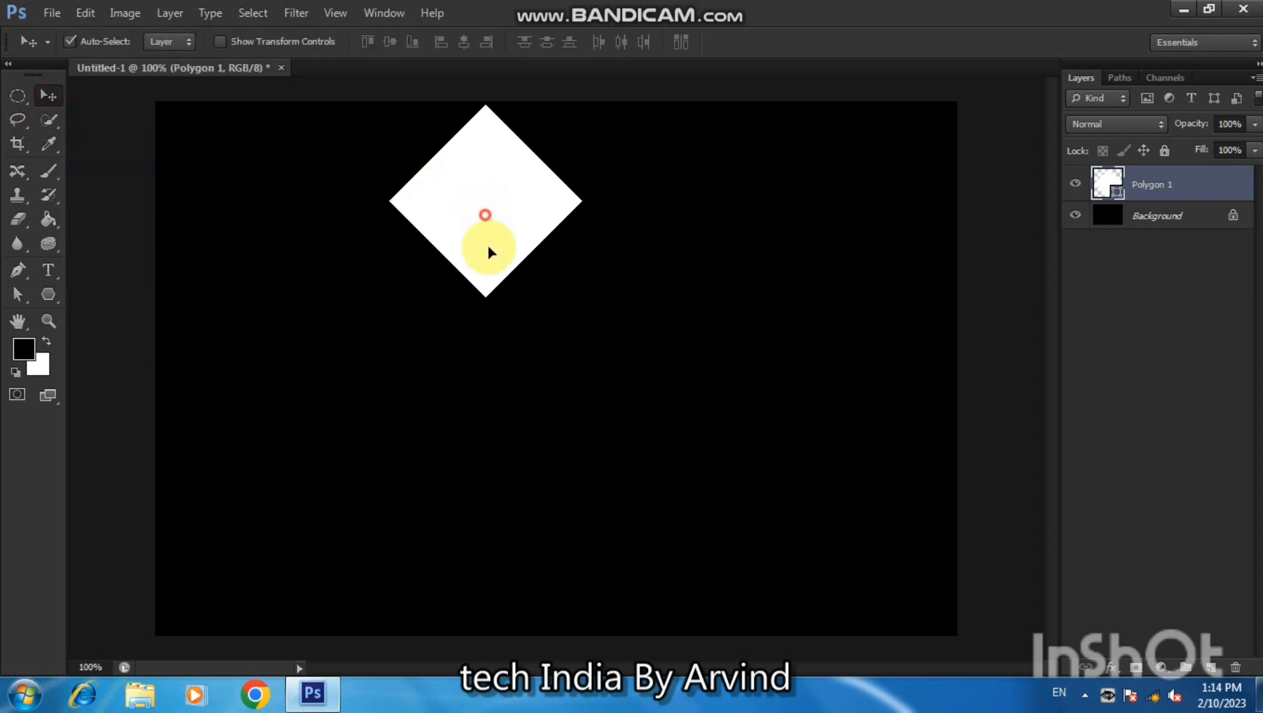
drag(489, 246, 495, 281)
key(ctrl+t)
drag(494, 361, 496, 559)
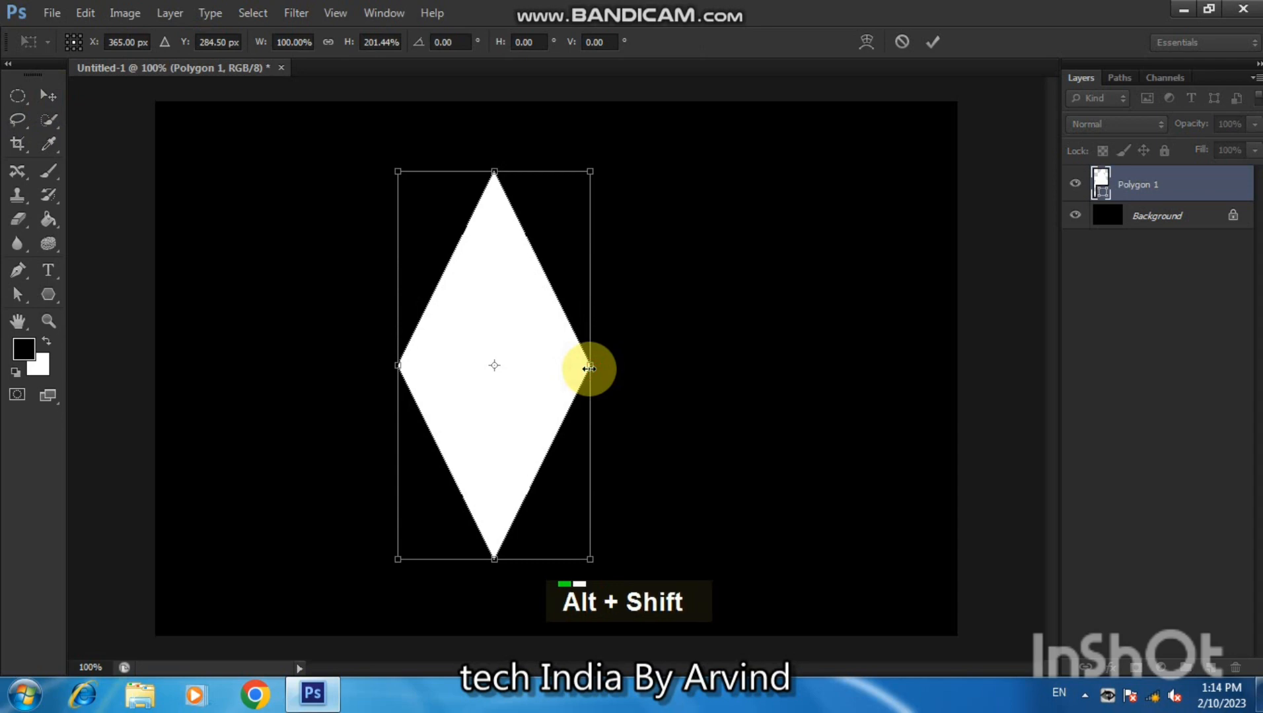
drag(589, 368, 493, 370)
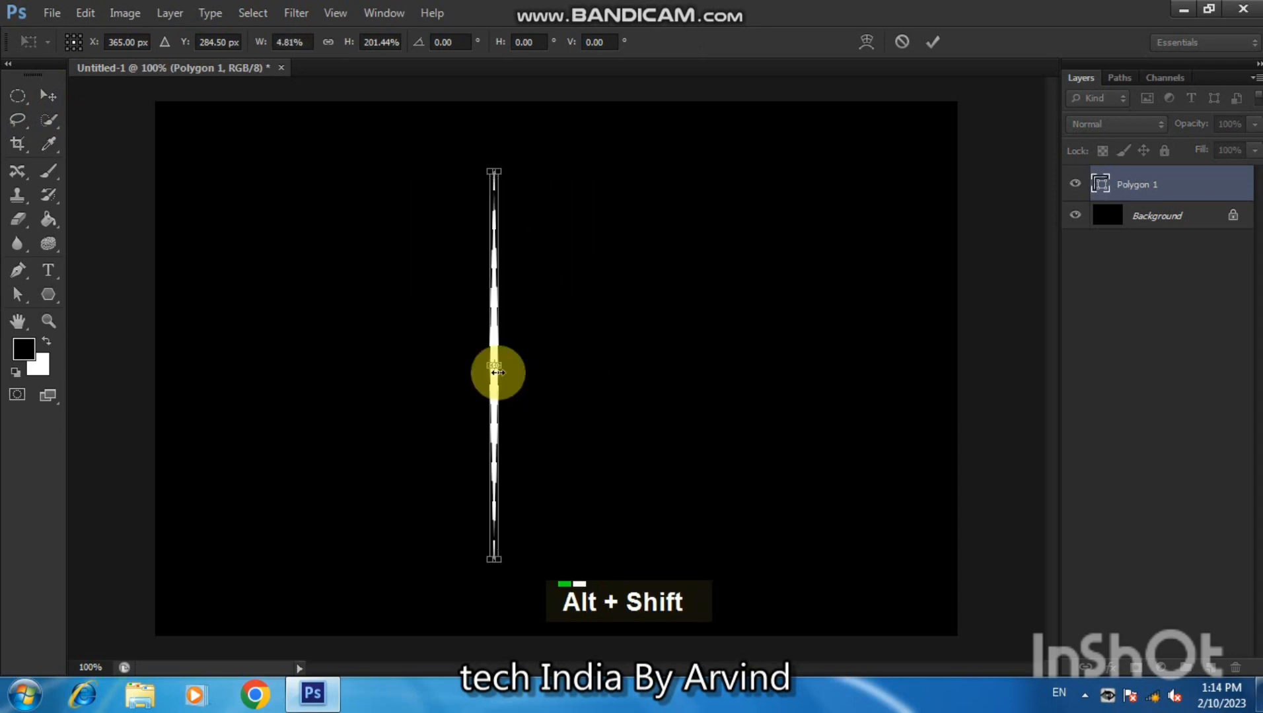
key(Return)
click(566, 352)
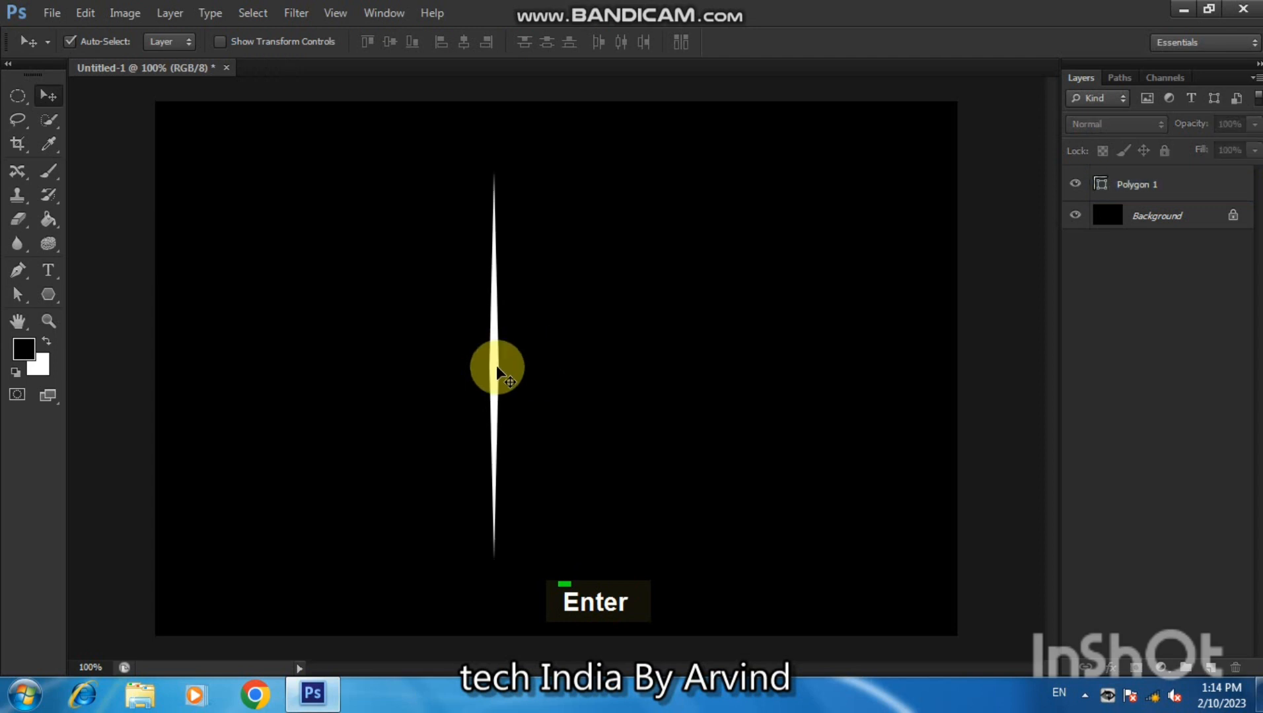
drag(492, 375, 536, 359)
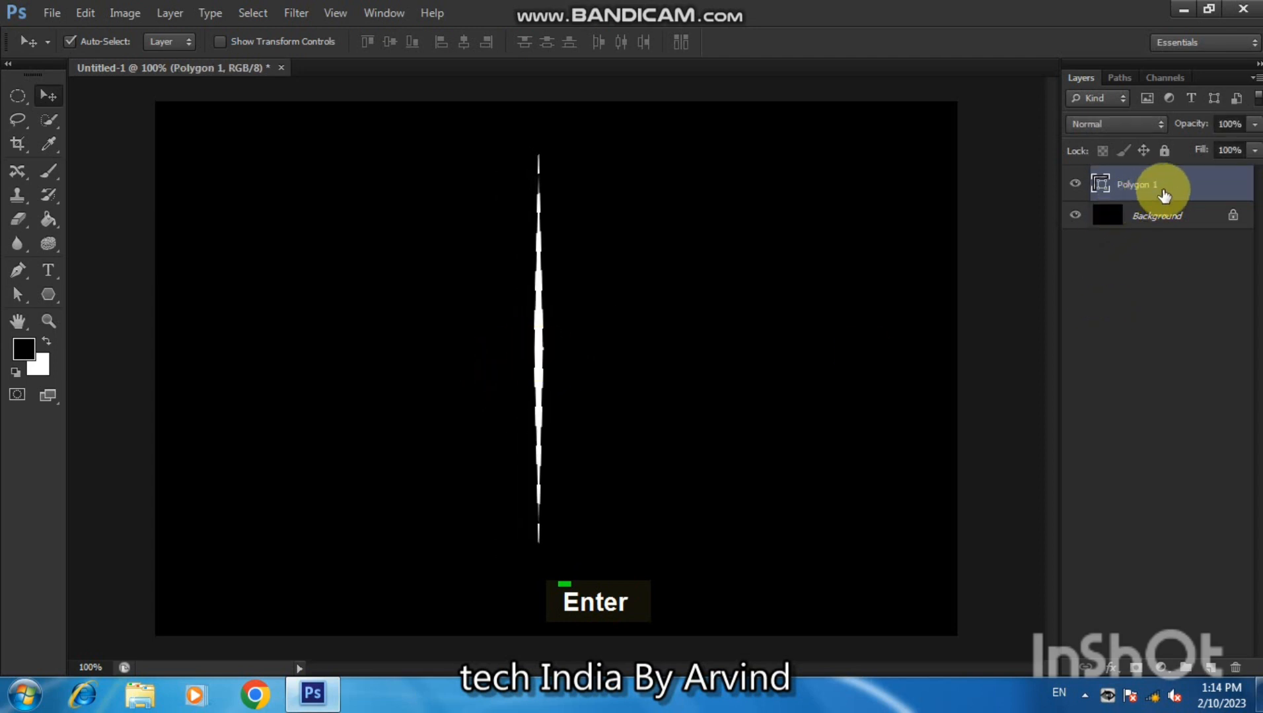
Duplicate the spike's layer and rotate the copy by 90° to form a cross.
drag(1162, 187, 1211, 667)
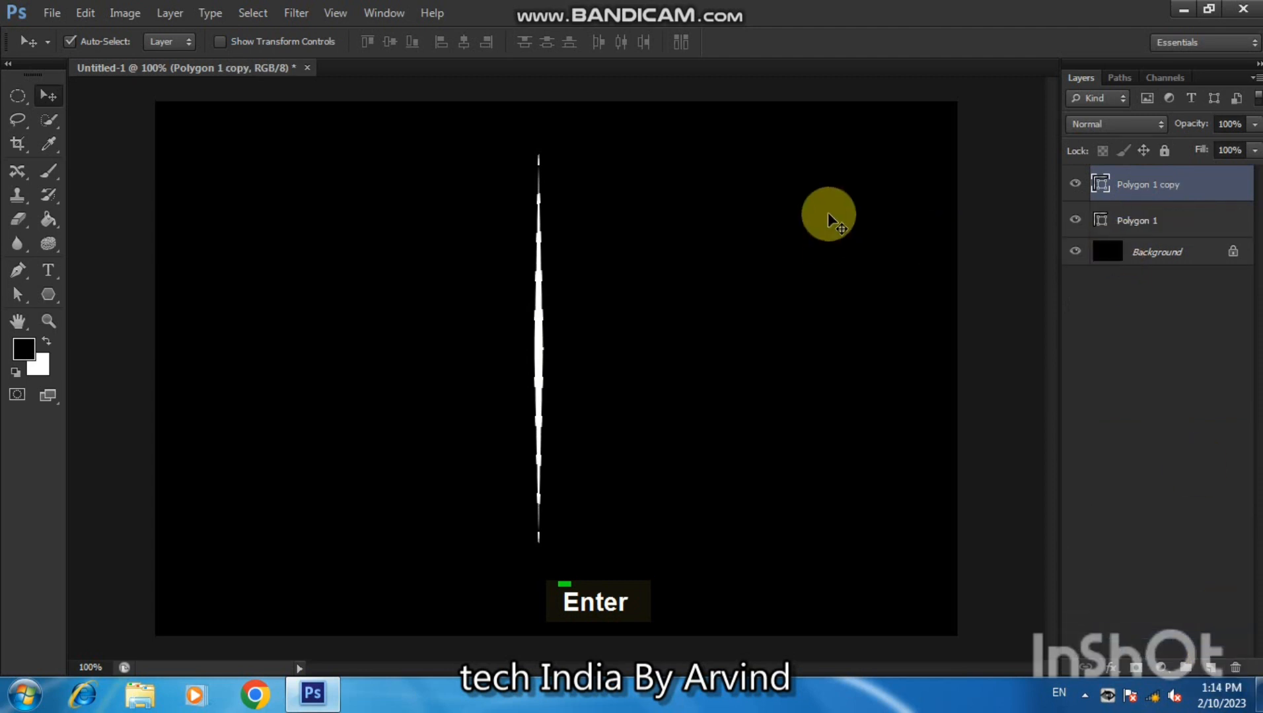
key(ctrl+t)
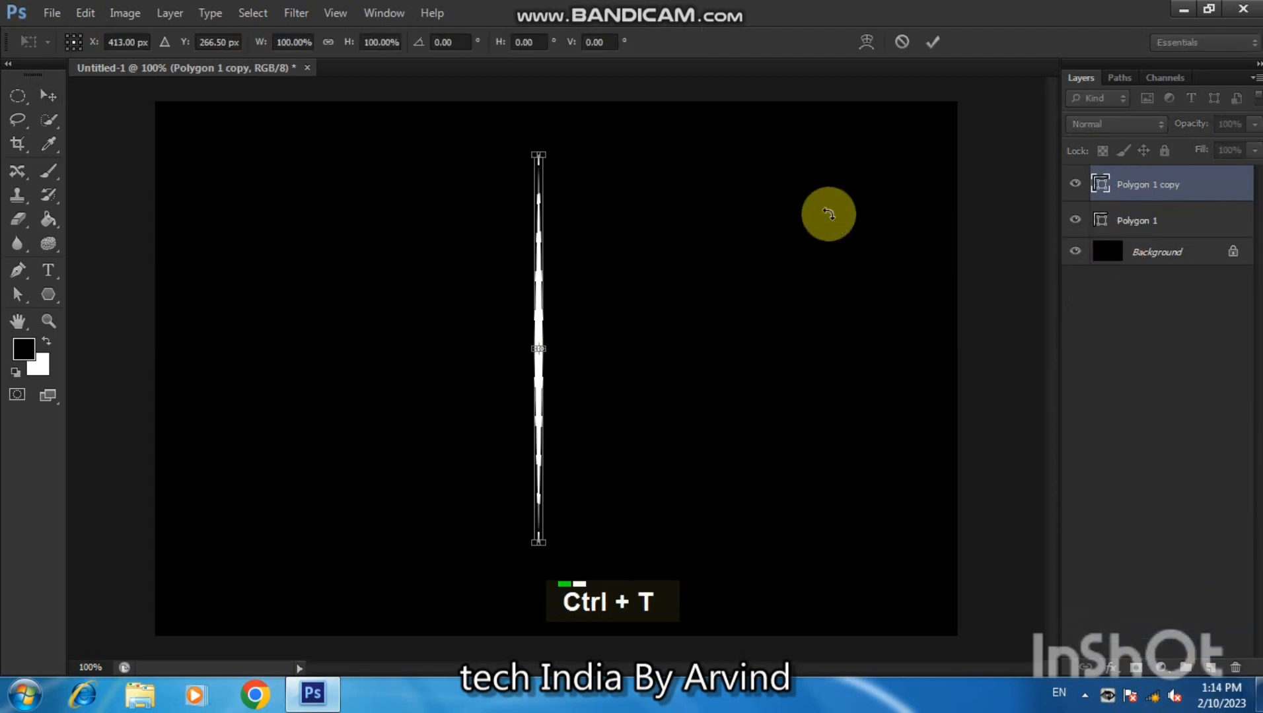
click(441, 42)
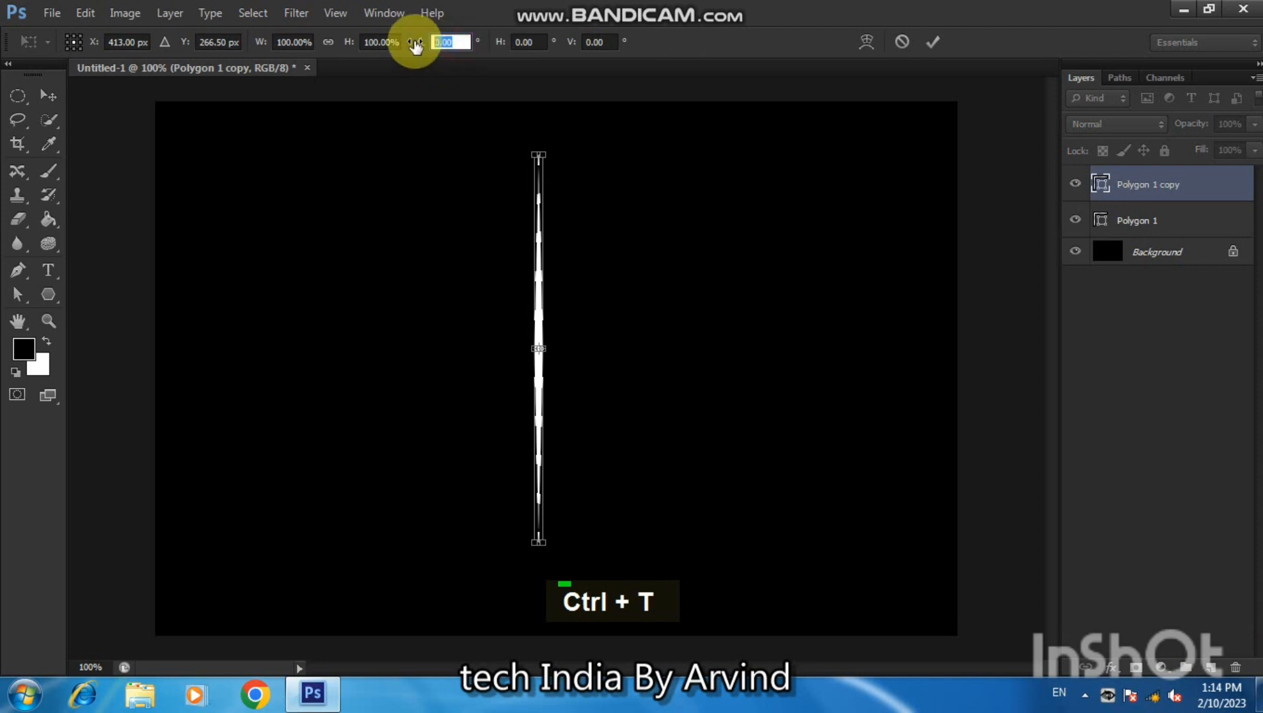
text(9)
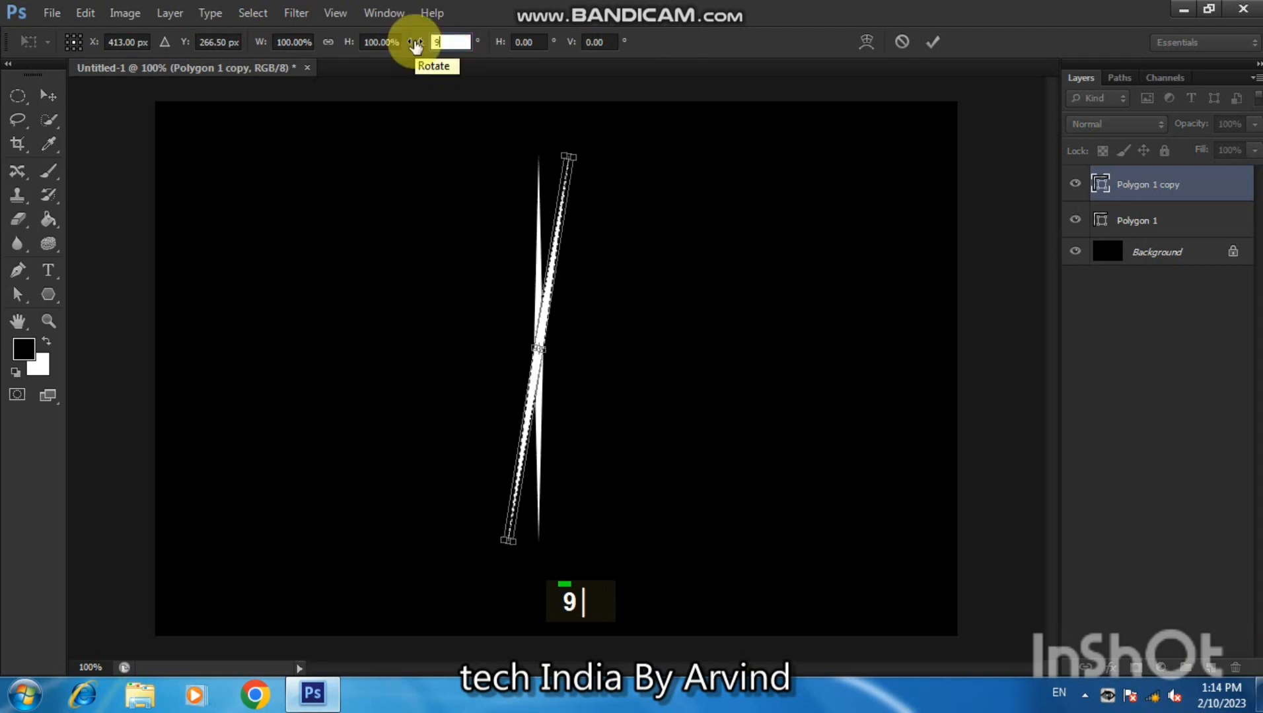
text(0)
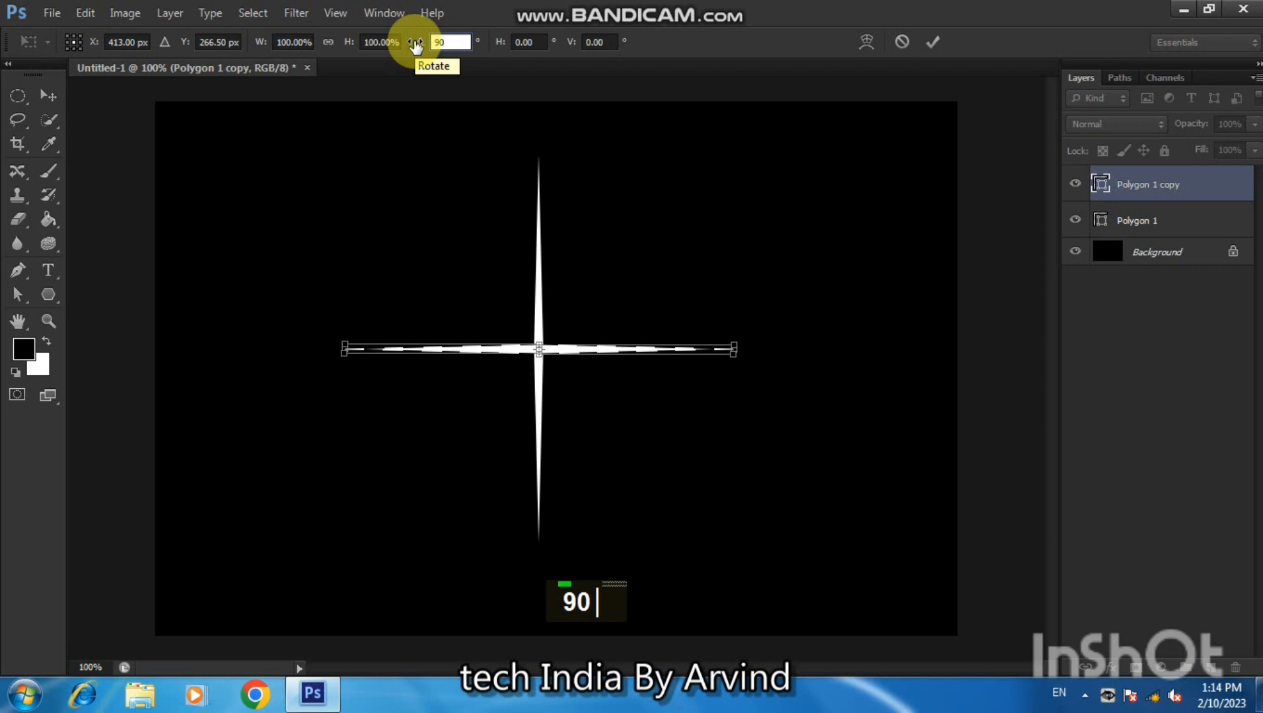
key(Return)
key(Return)
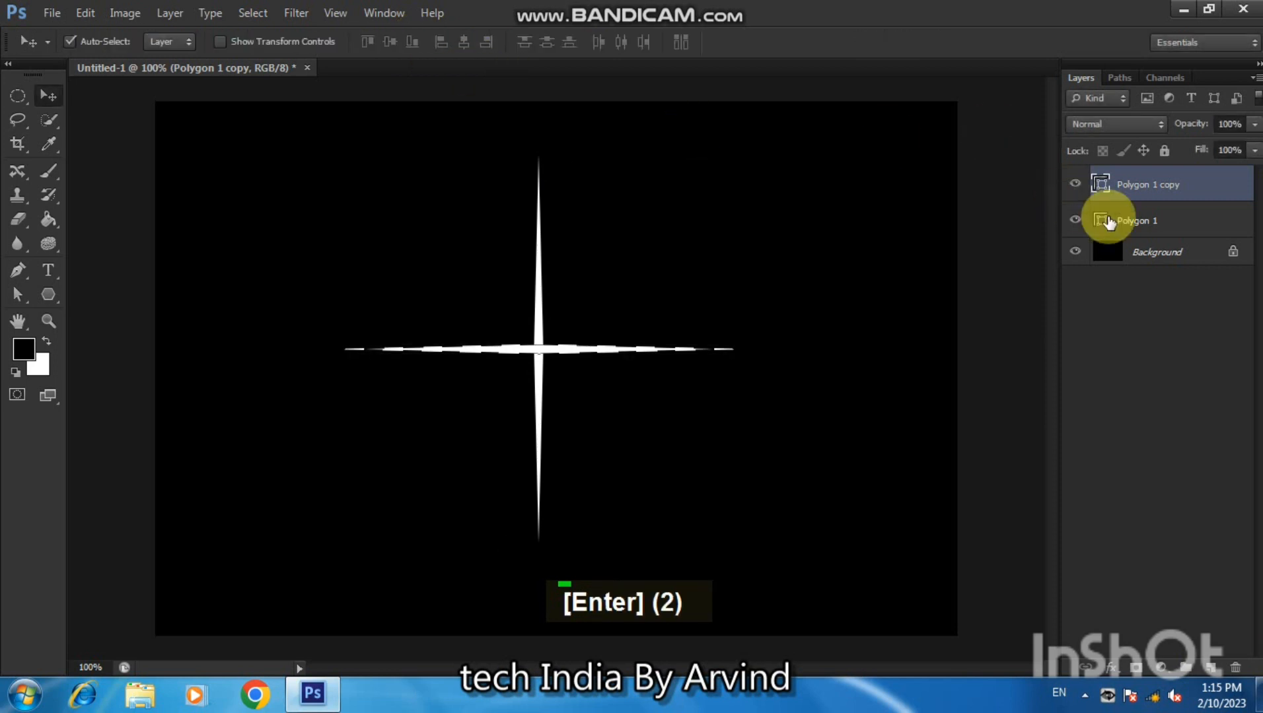
Merge the two spike layers into one and move the cross slightly upward.
shift+click(1157, 222)
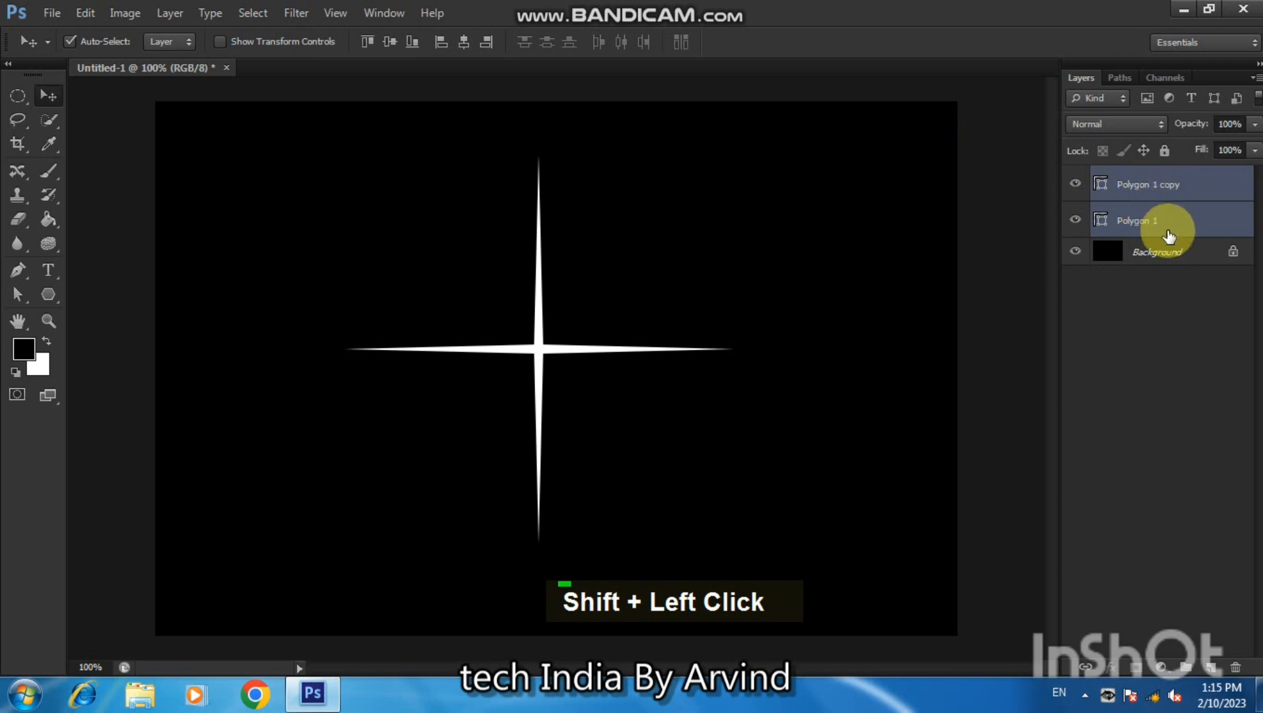
key(ctrl+e)
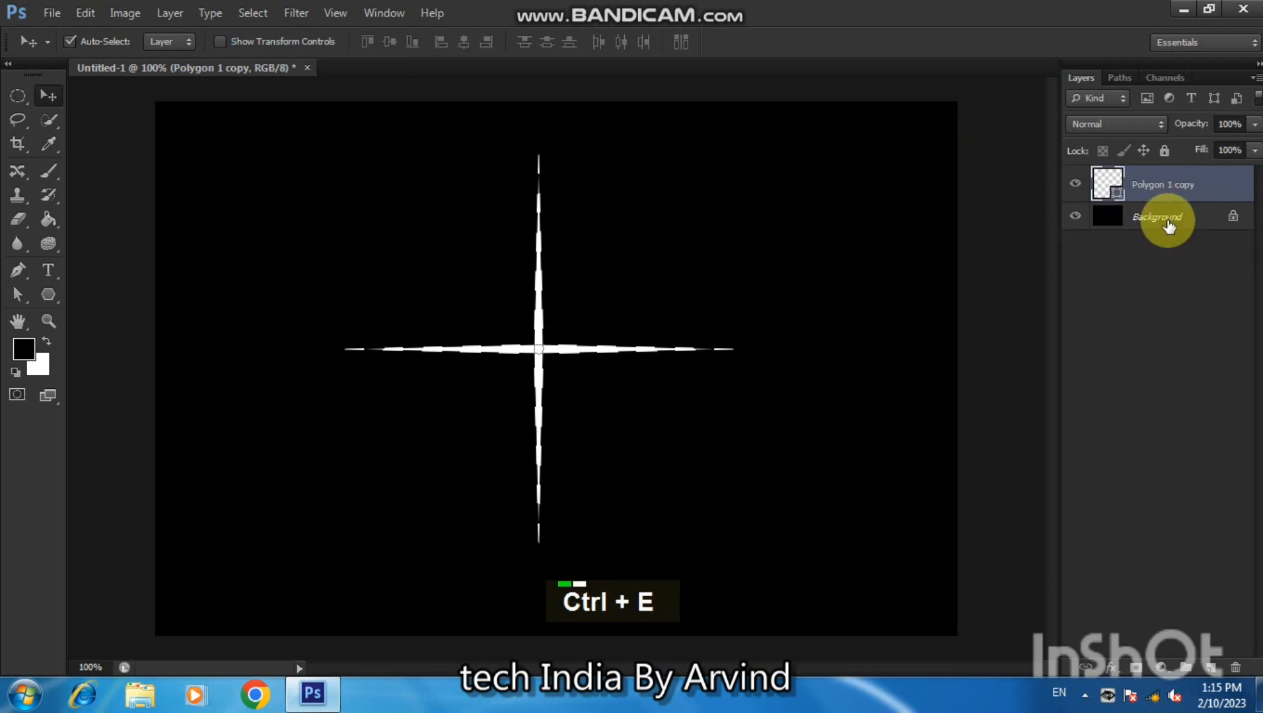
mouse_move(608, 346)
mouse_down()
mouse_move(611, 372)
mouse_move(613, 334)
mouse_up()
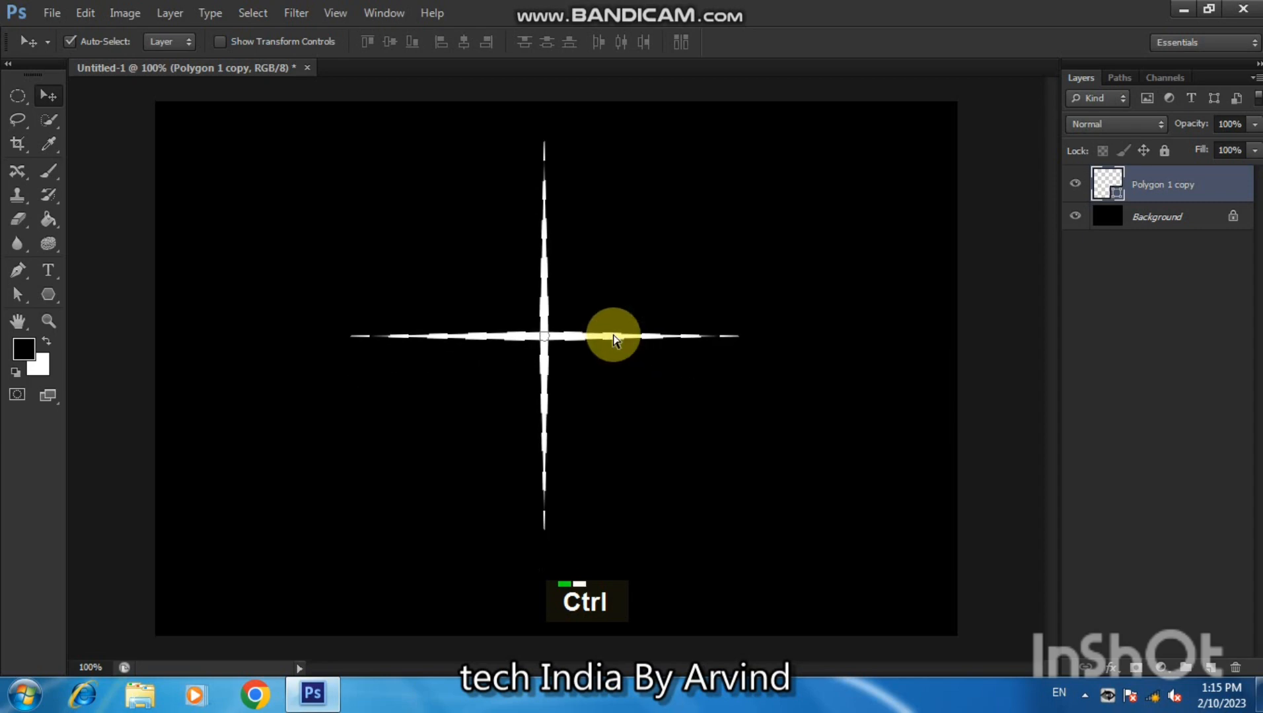
Duplicate the cross layer and rotate the copy by 45° to form an eight-pointed star.
key(ctrl+j)
key(ctrl+t)
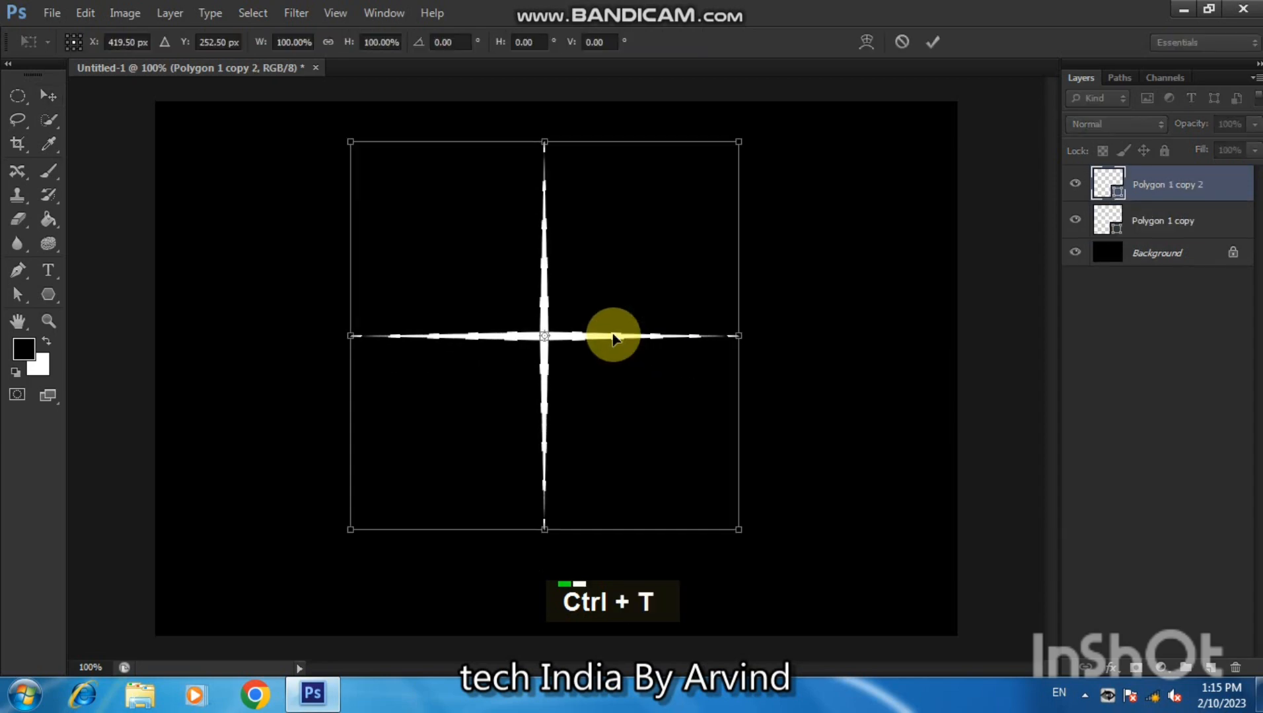
click(434, 43)
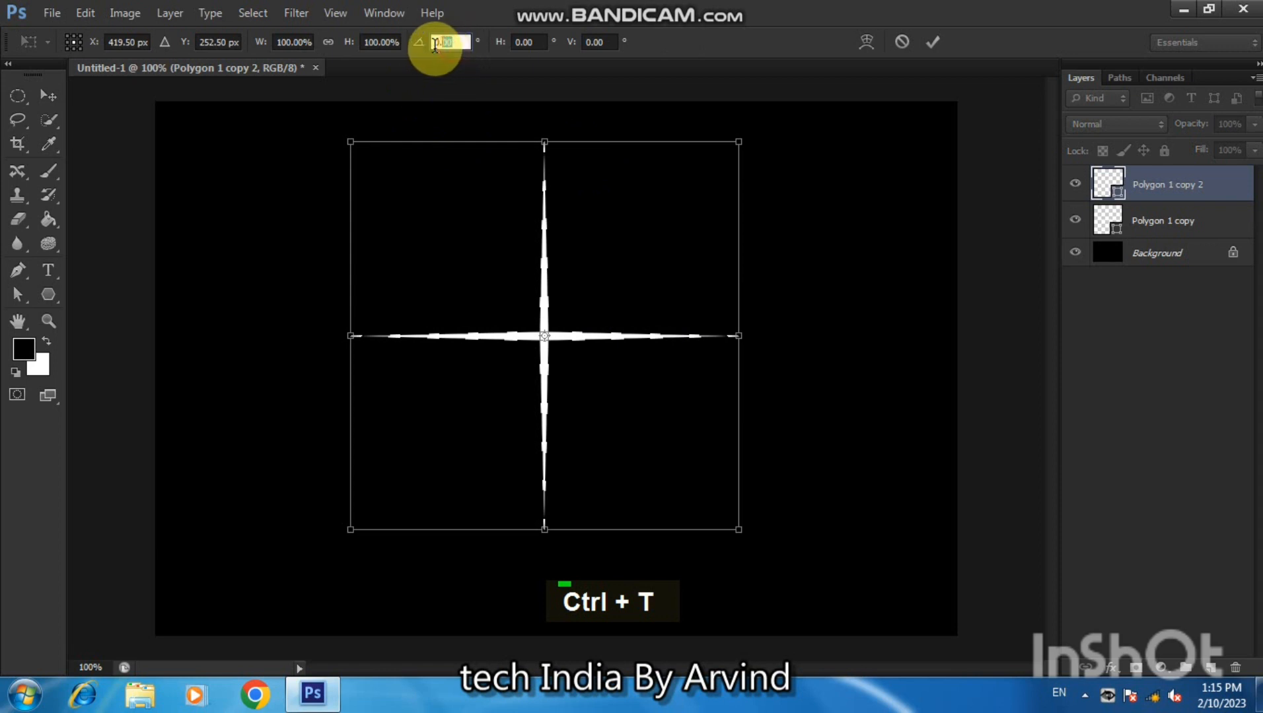
text(45)
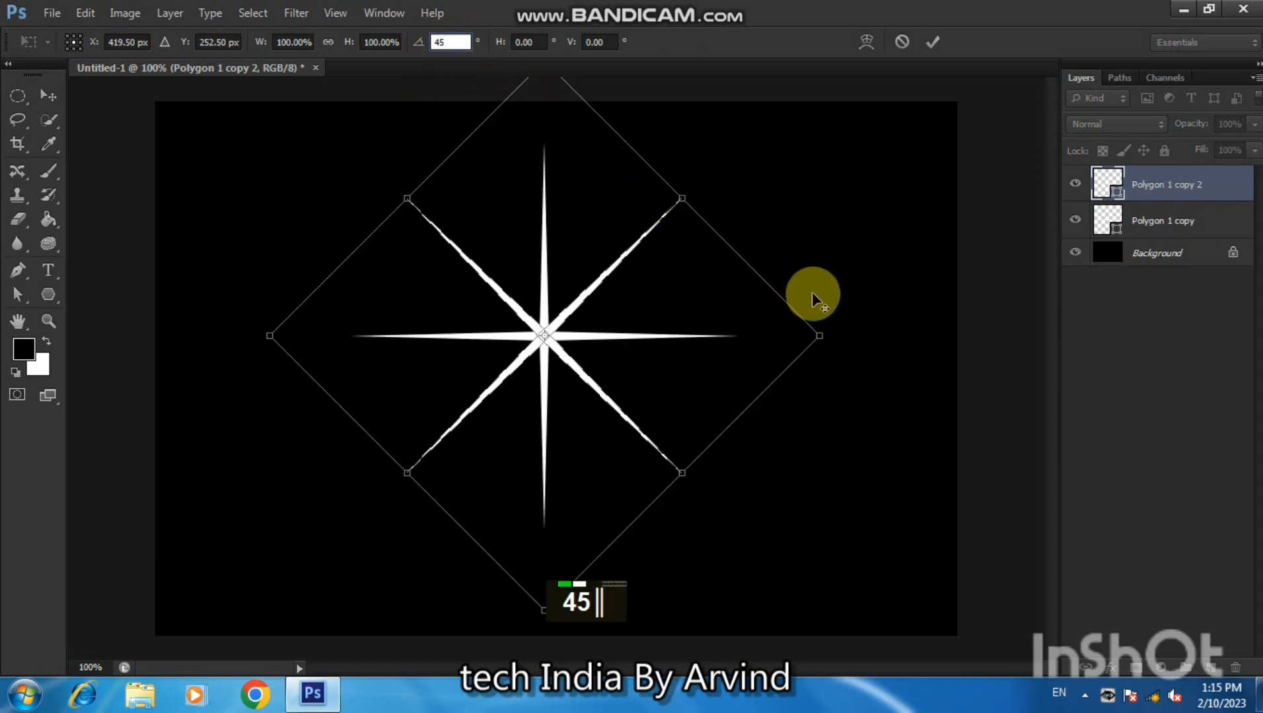
Shrink the diagonal cross about its center to about 45% width and 44% height, apply the transform, and deselect the layer.
drag(821, 332, 777, 335)
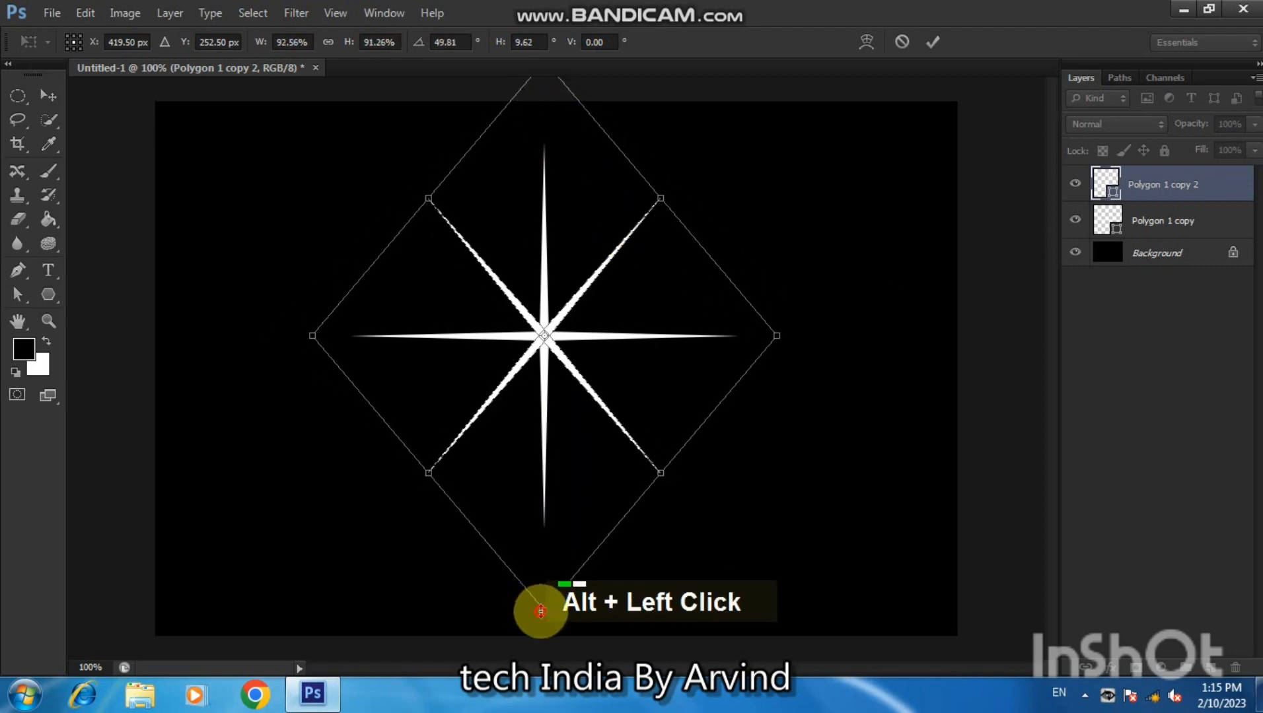
drag(540, 608, 502, 510)
drag(777, 337, 688, 345)
drag(541, 159, 541, 222)
drag(681, 336, 671, 334)
key(Return)
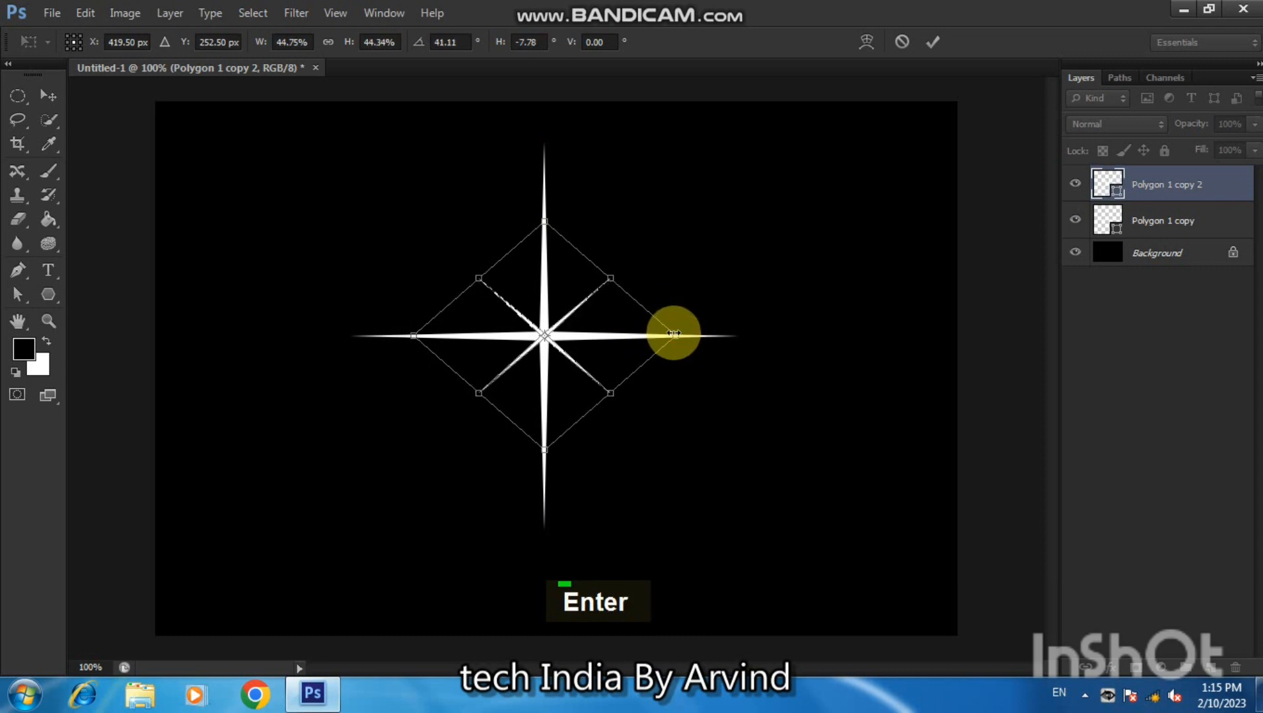
key(Return)
click(335, 231)
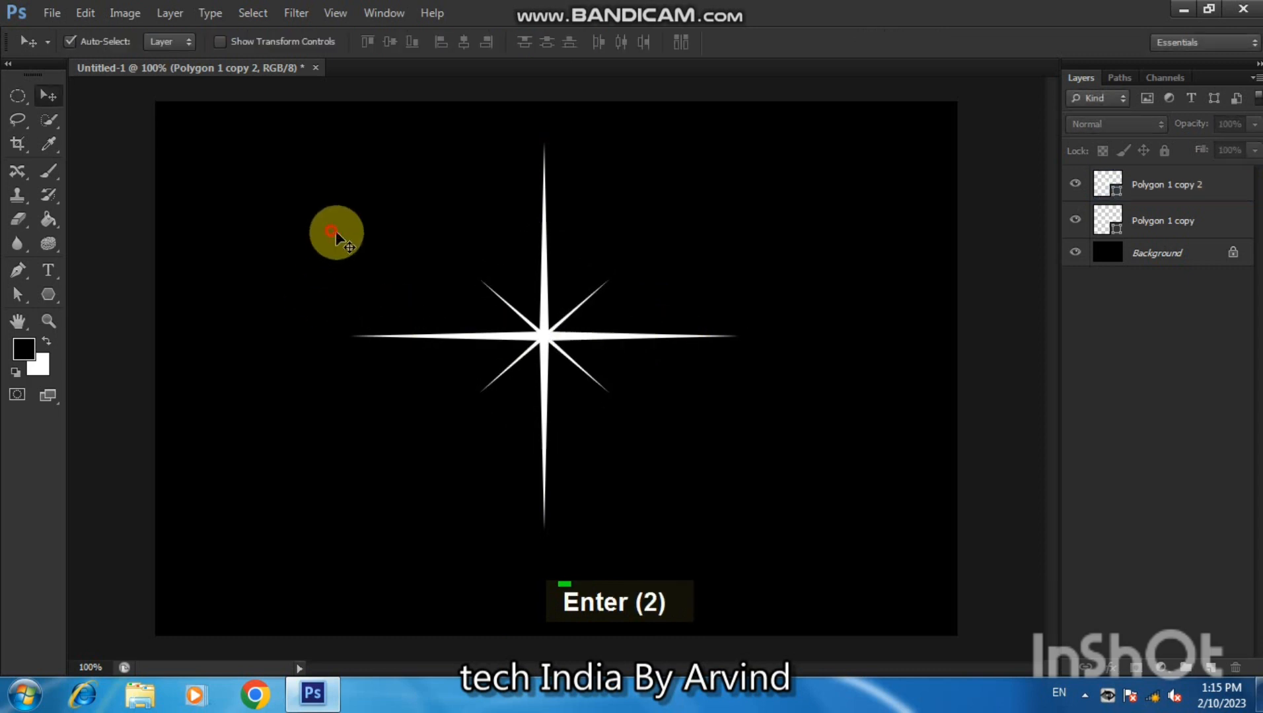
Draw an ellipse about 55 by 52 px over the star's center with the Ellipse Tool and fill it with white.
click(49, 294)
right_click(48, 294)
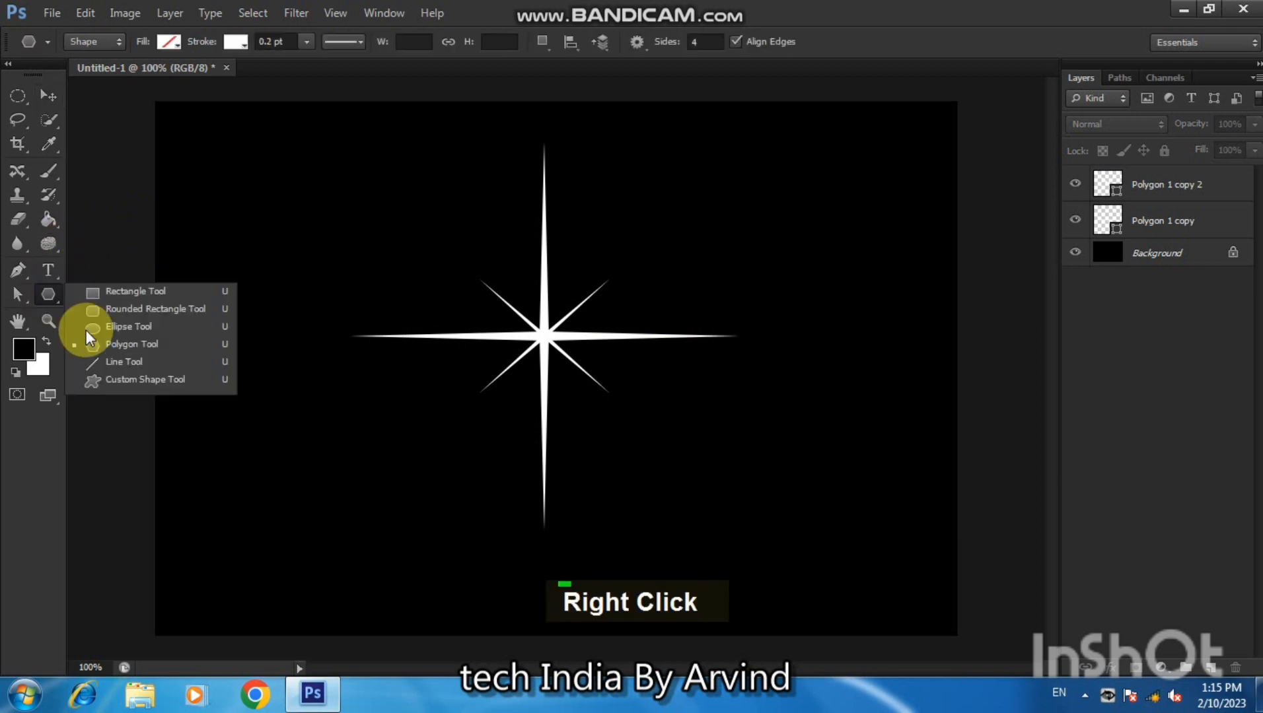
click(106, 326)
drag(522, 312, 576, 358)
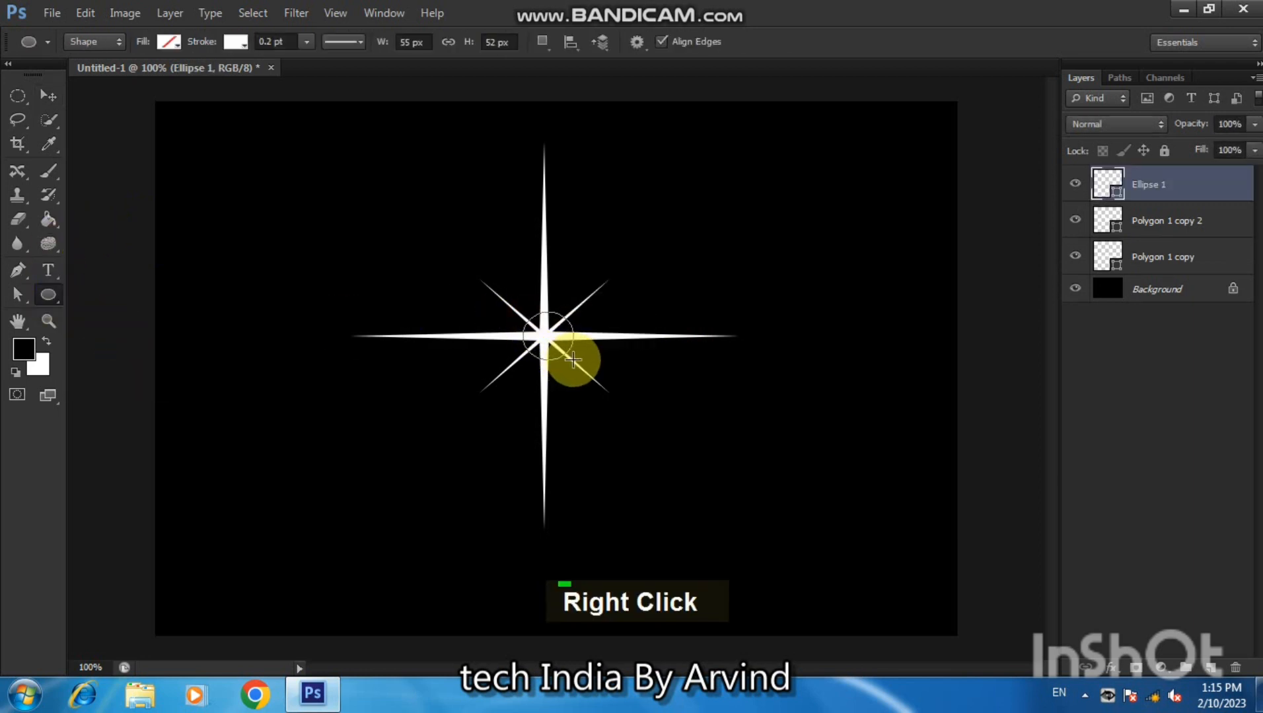
click(170, 43)
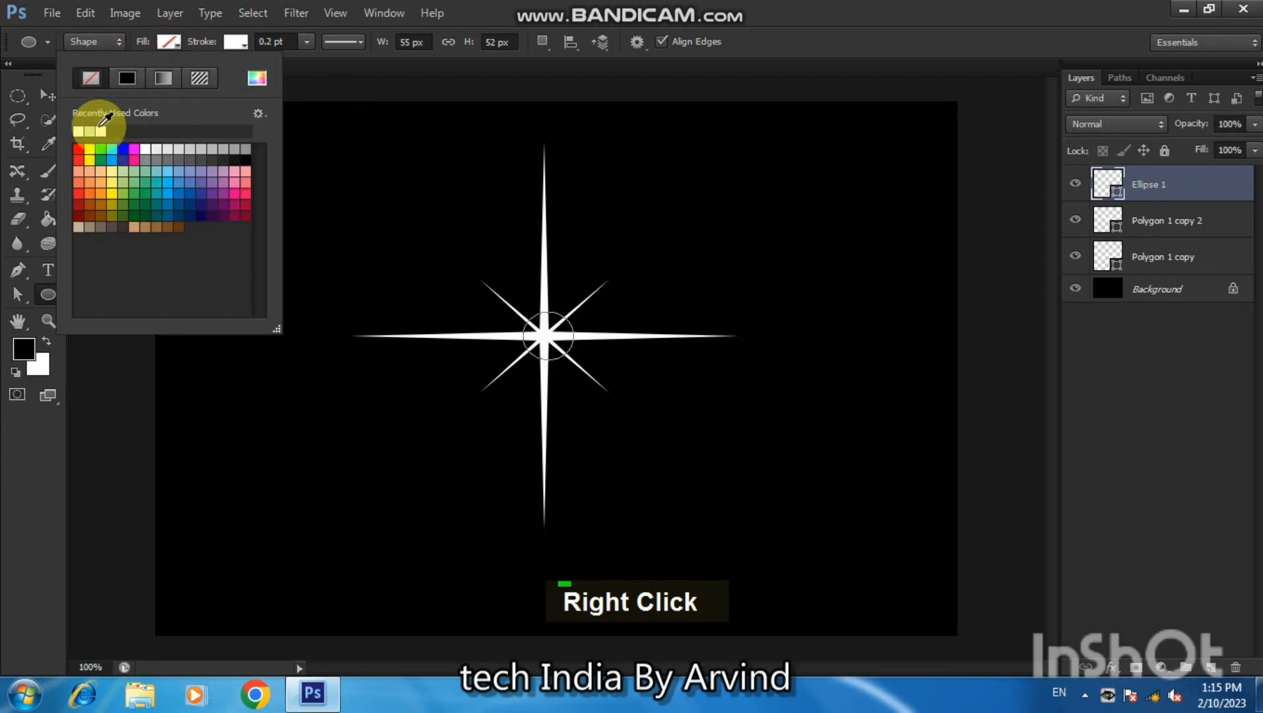
click(100, 132)
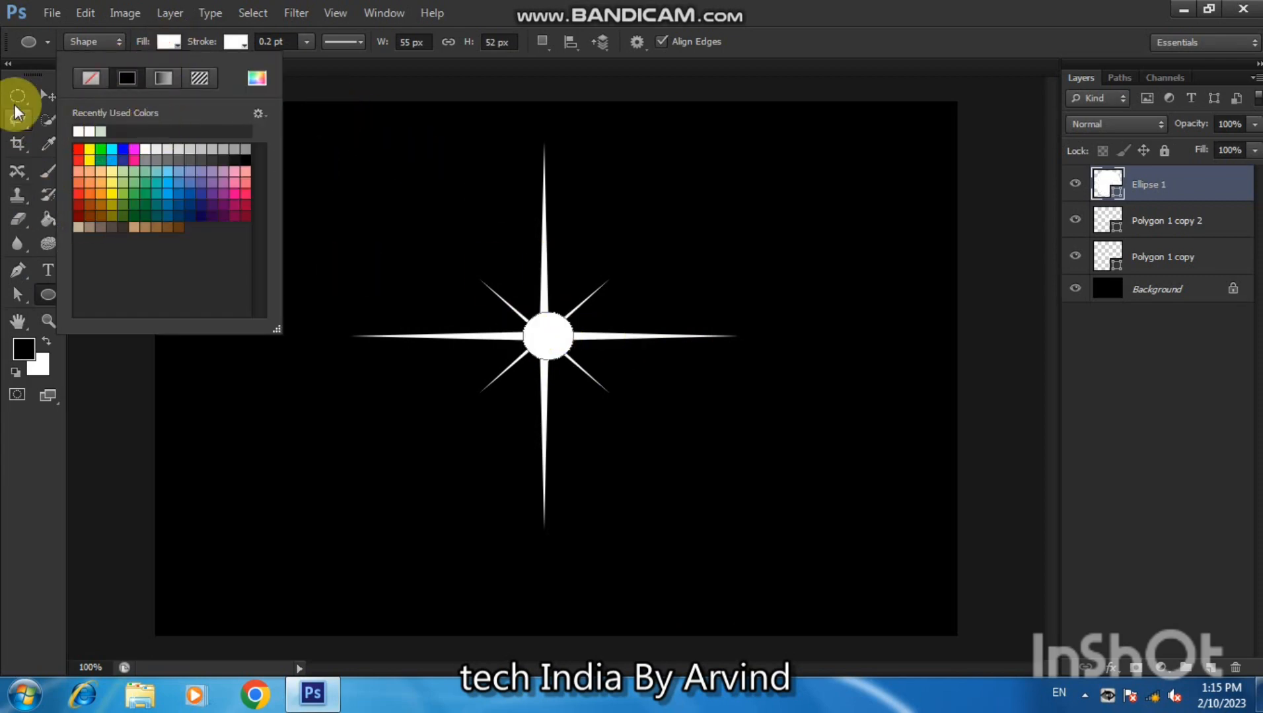
Move the white circle so that it is centered on the star's crossing point.
click(26, 99)
click(43, 94)
drag(540, 337, 576, 296)
key(Right)
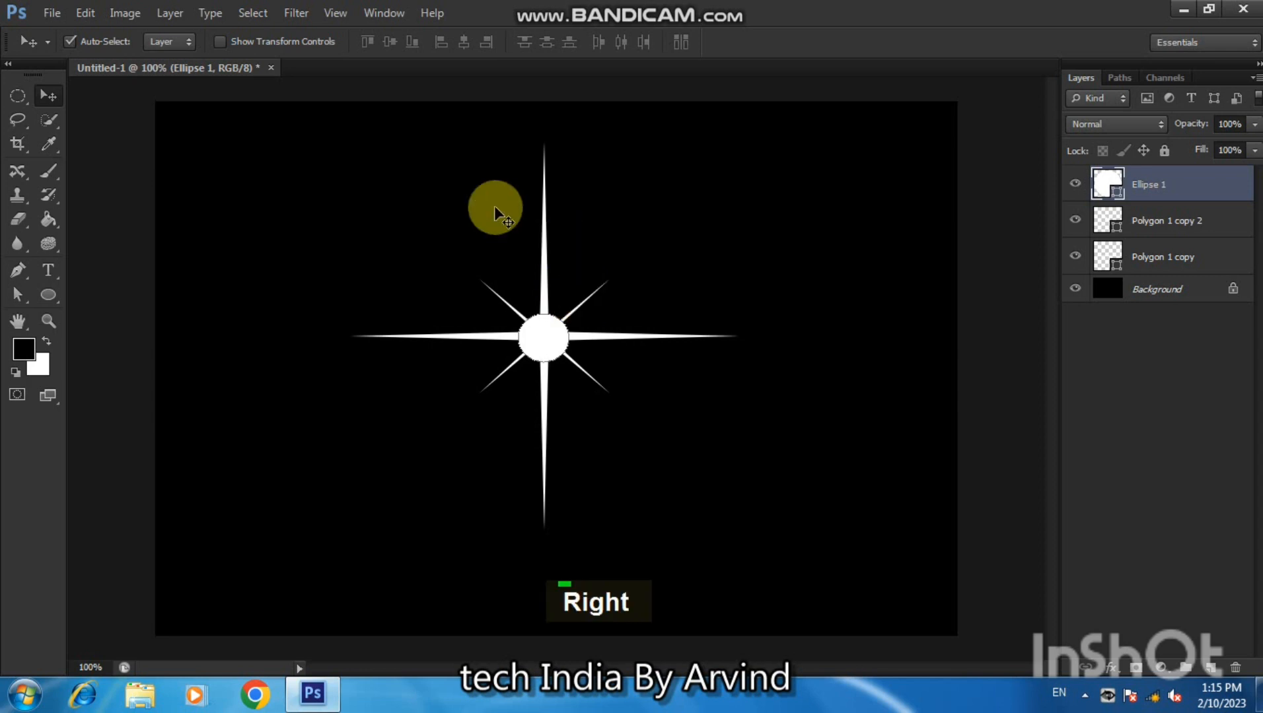
Rasterize the white circle and apply a Gaussian Blur with a 22.3 px radius to turn it into a glow.
click(295, 15)
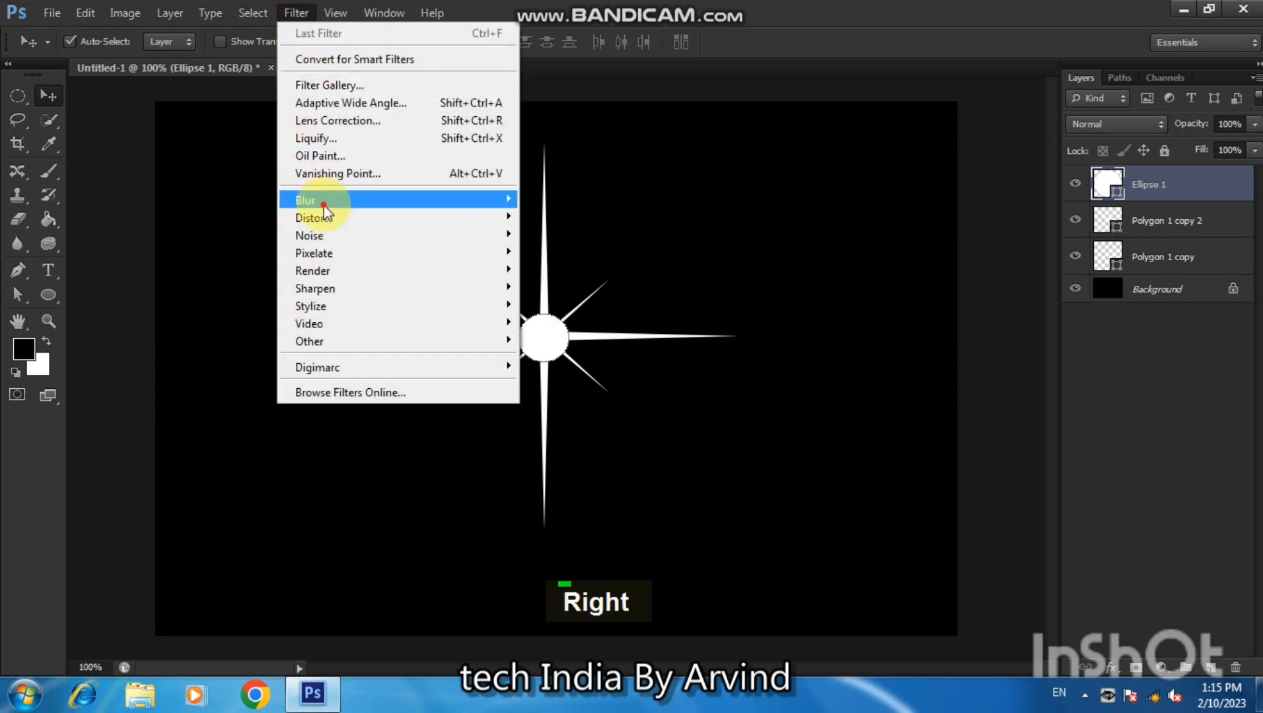
mouse_move(323, 199)
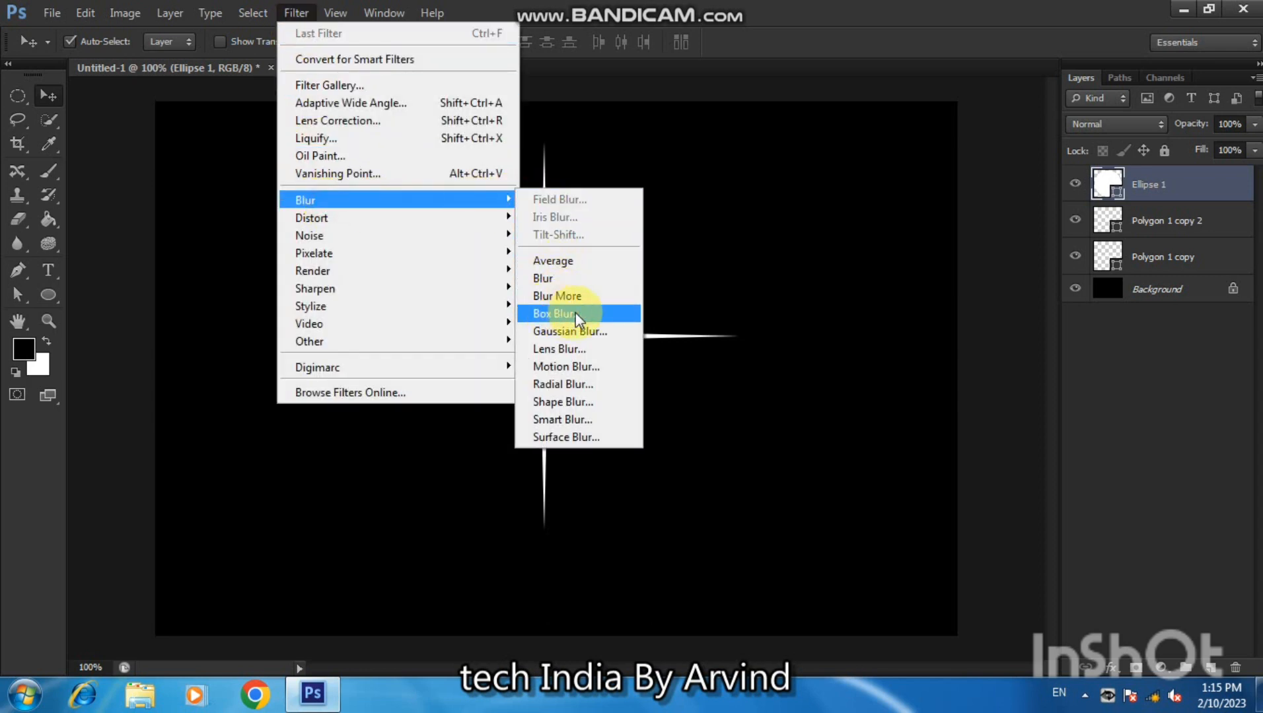
click(566, 329)
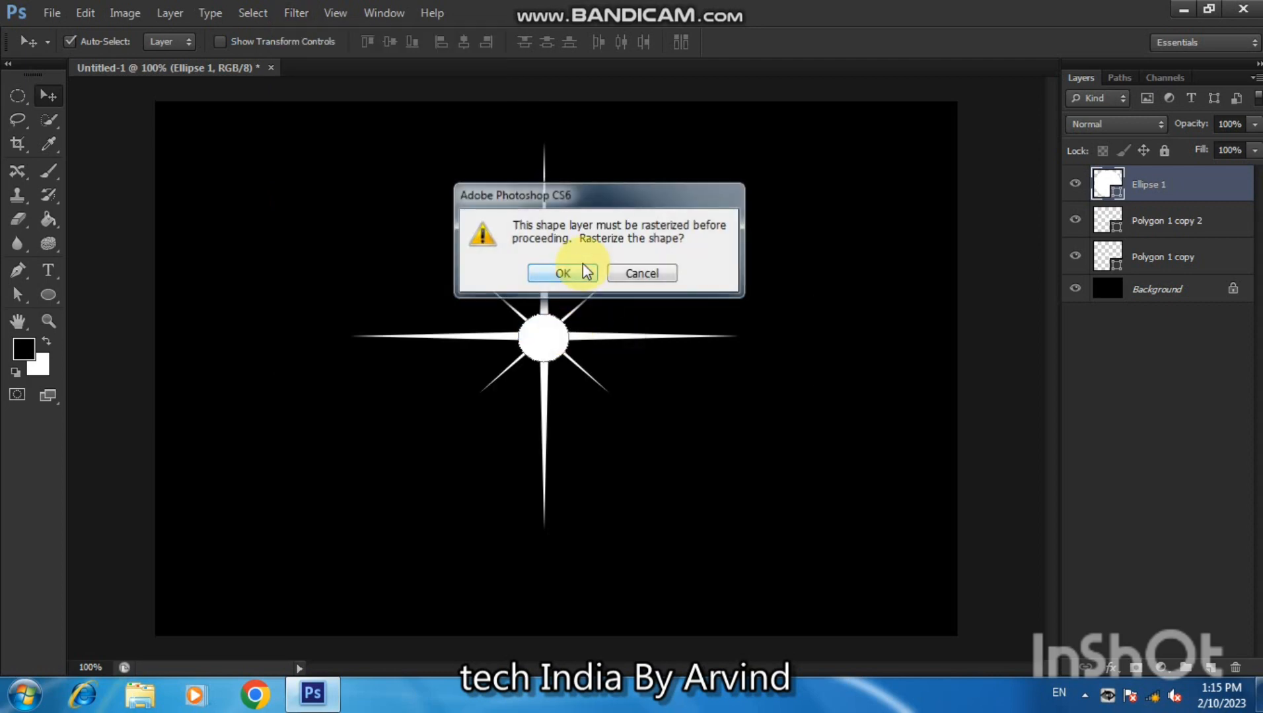
click(581, 271)
drag(879, 379, 915, 380)
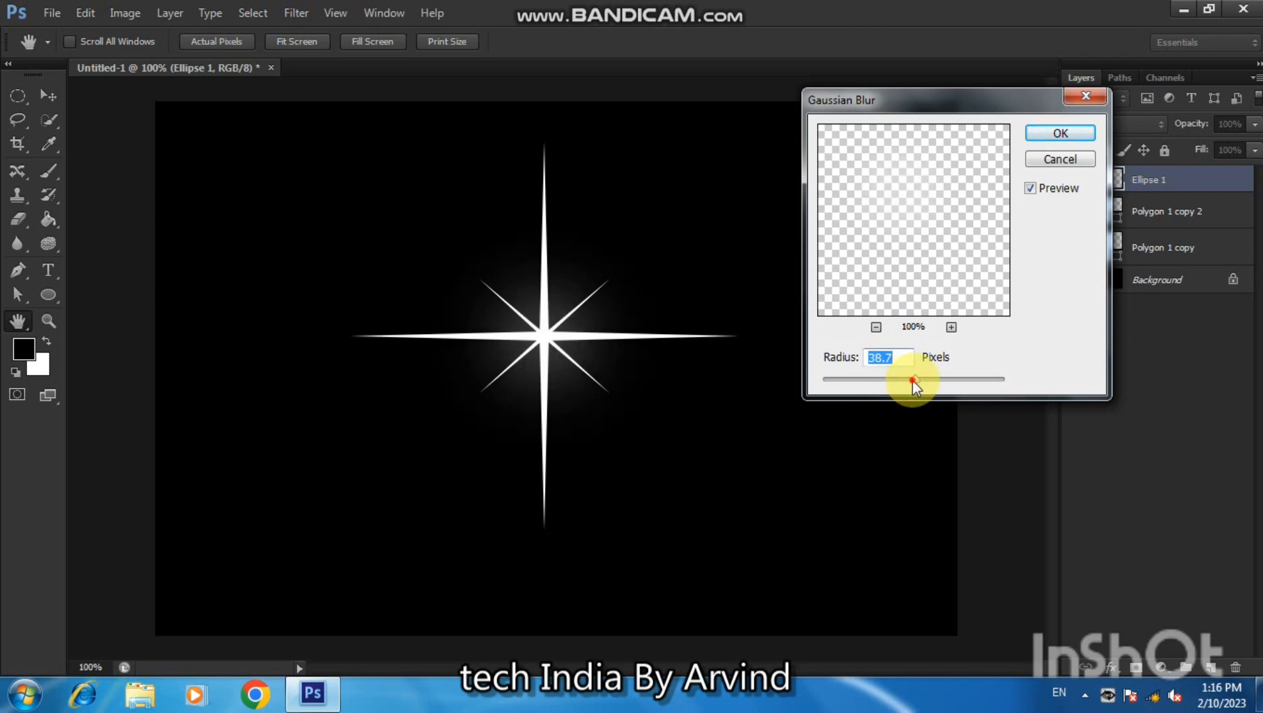
drag(904, 381, 901, 382)
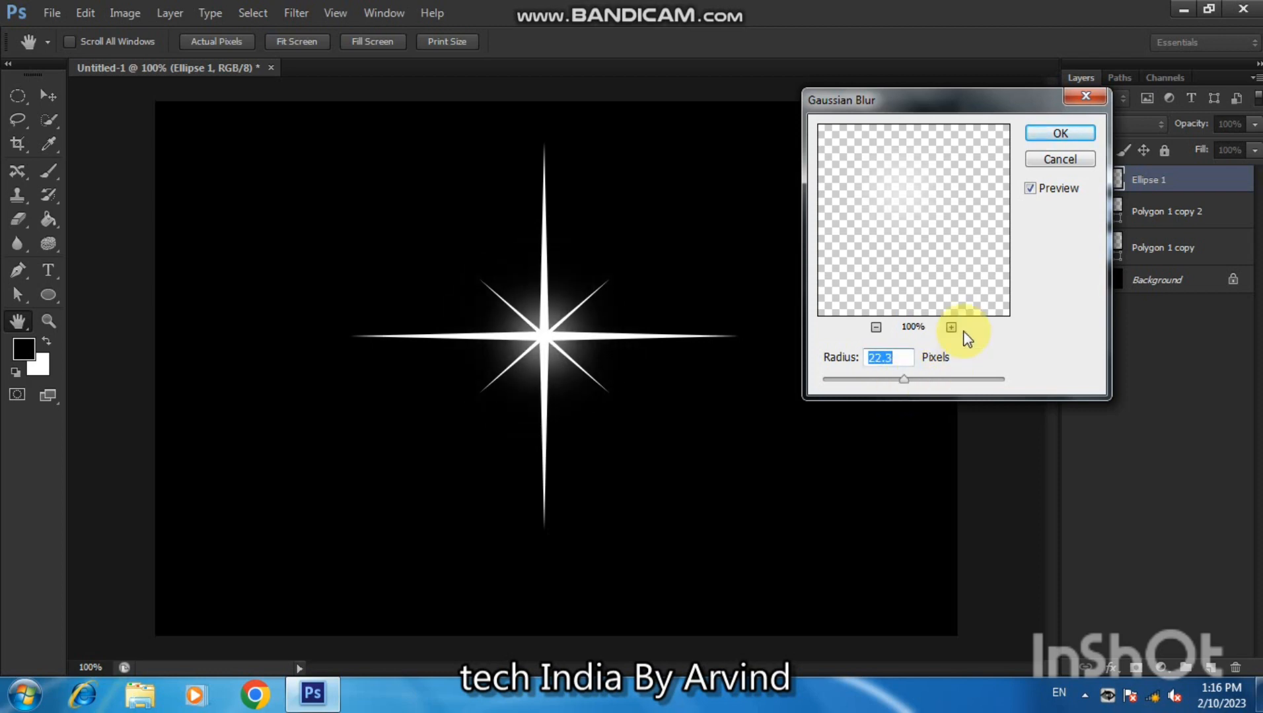
click(1067, 134)
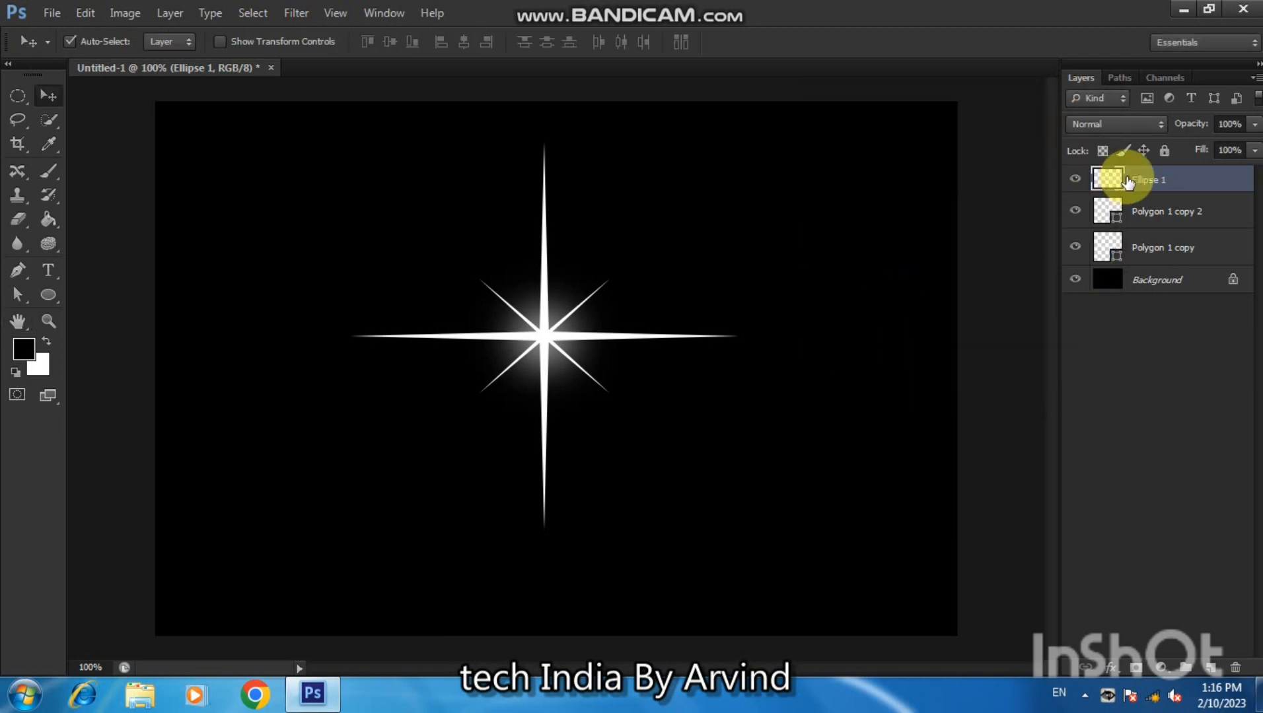
Duplicate the glow layer and scale the copy down to roughly half size about its center, keeping it topmost in the layer stack.
key(ctrl+j)
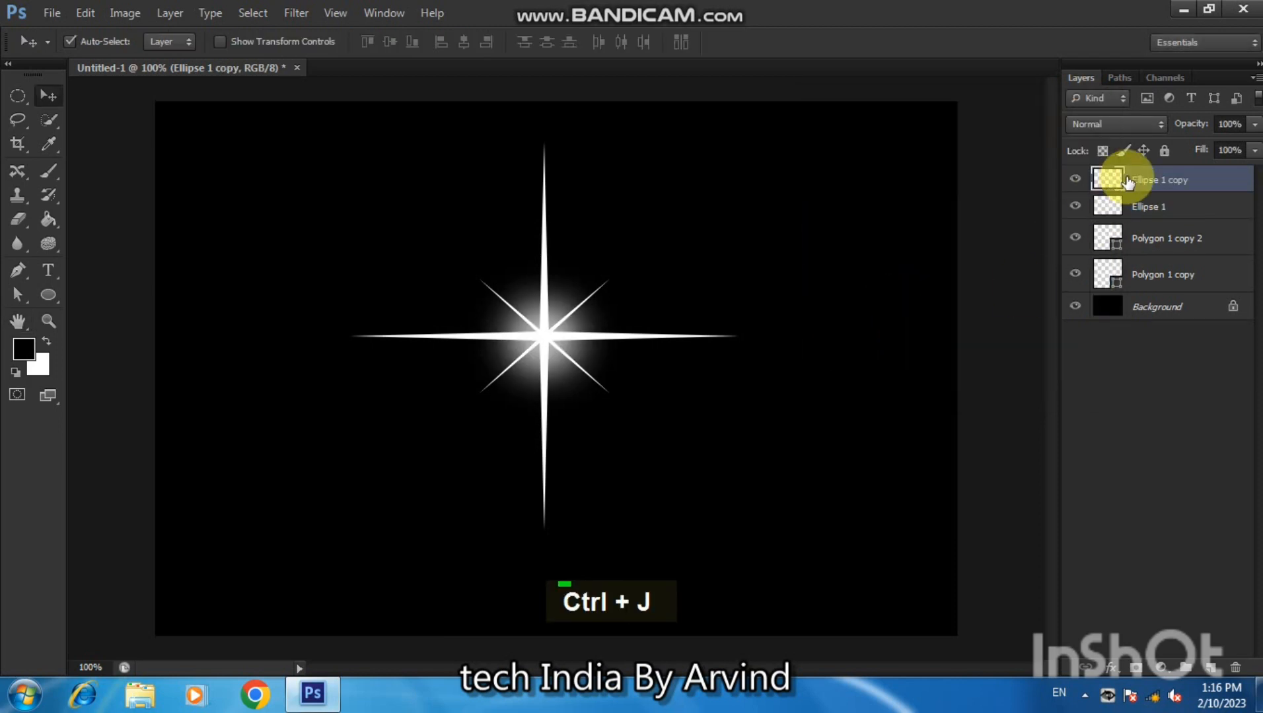
key(ctrl+t)
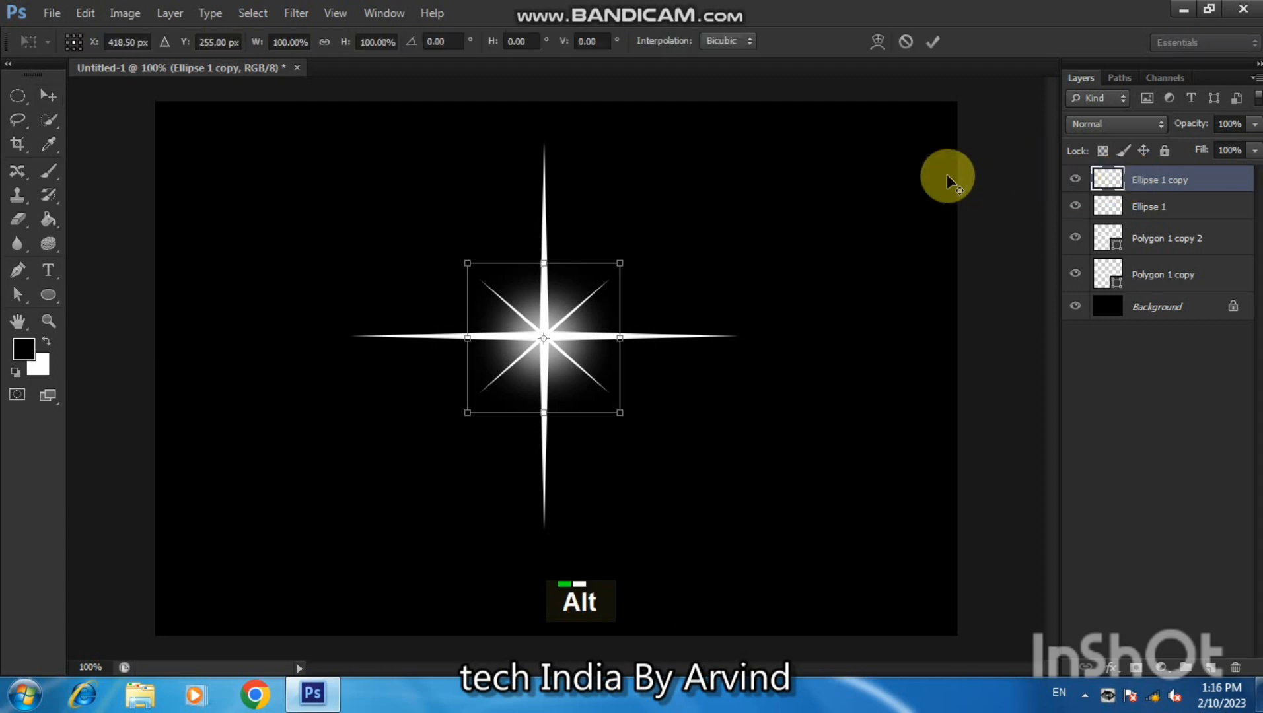
drag(620, 261, 582, 305)
key(Return)
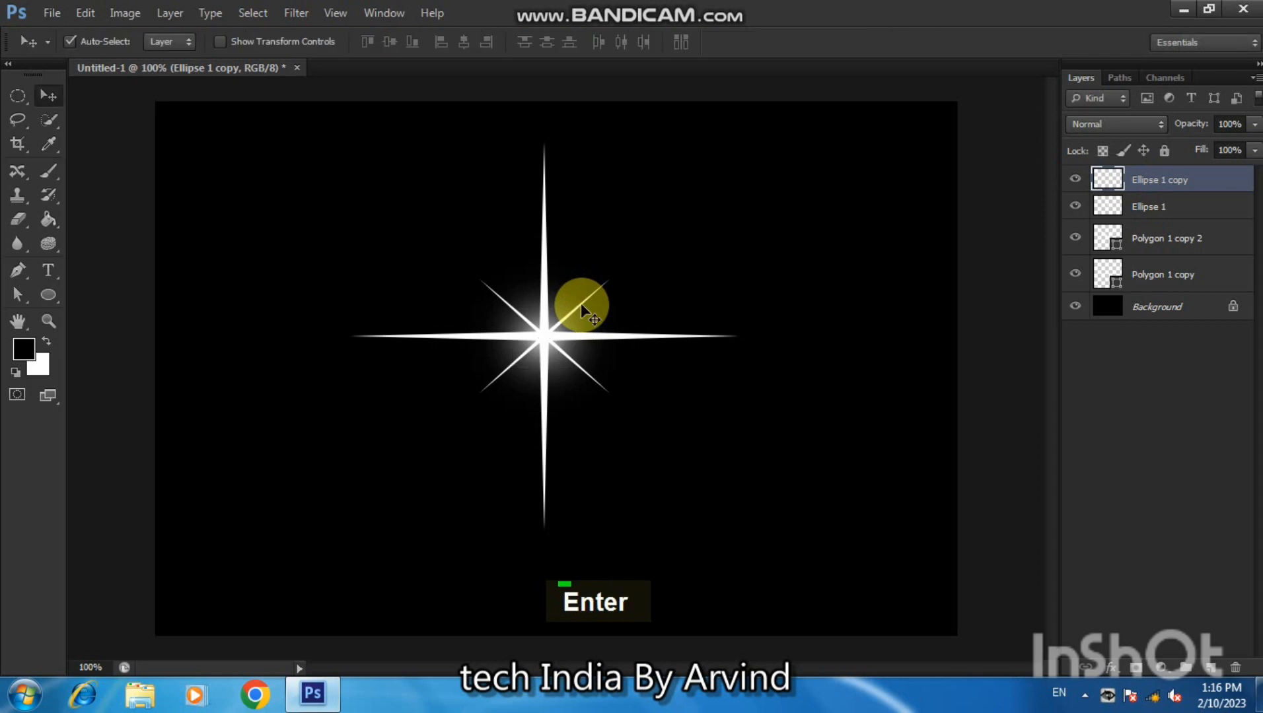
key(ctrl)
key(ctrl+bracketright)
key(ctrl+bracketright)
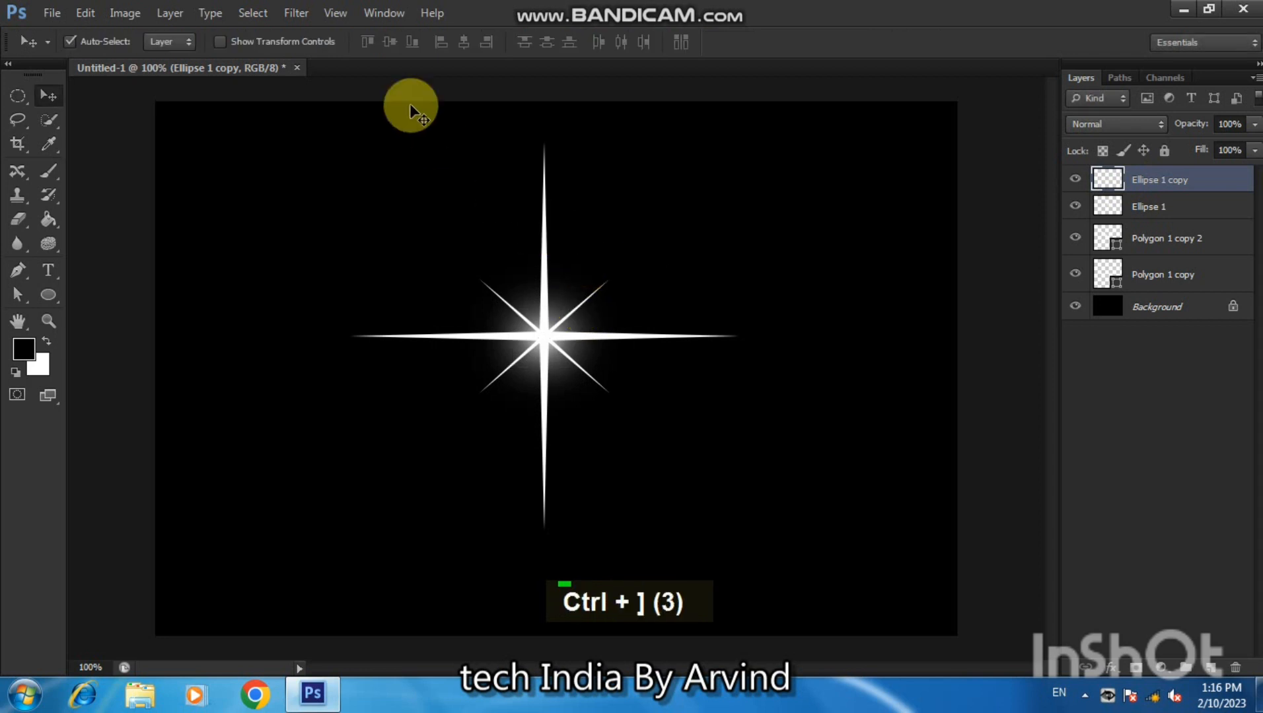
Apply a Gaussian Blur with a 4.8 px radius to the smaller glow copy.
click(293, 13)
mouse_move(462, 200)
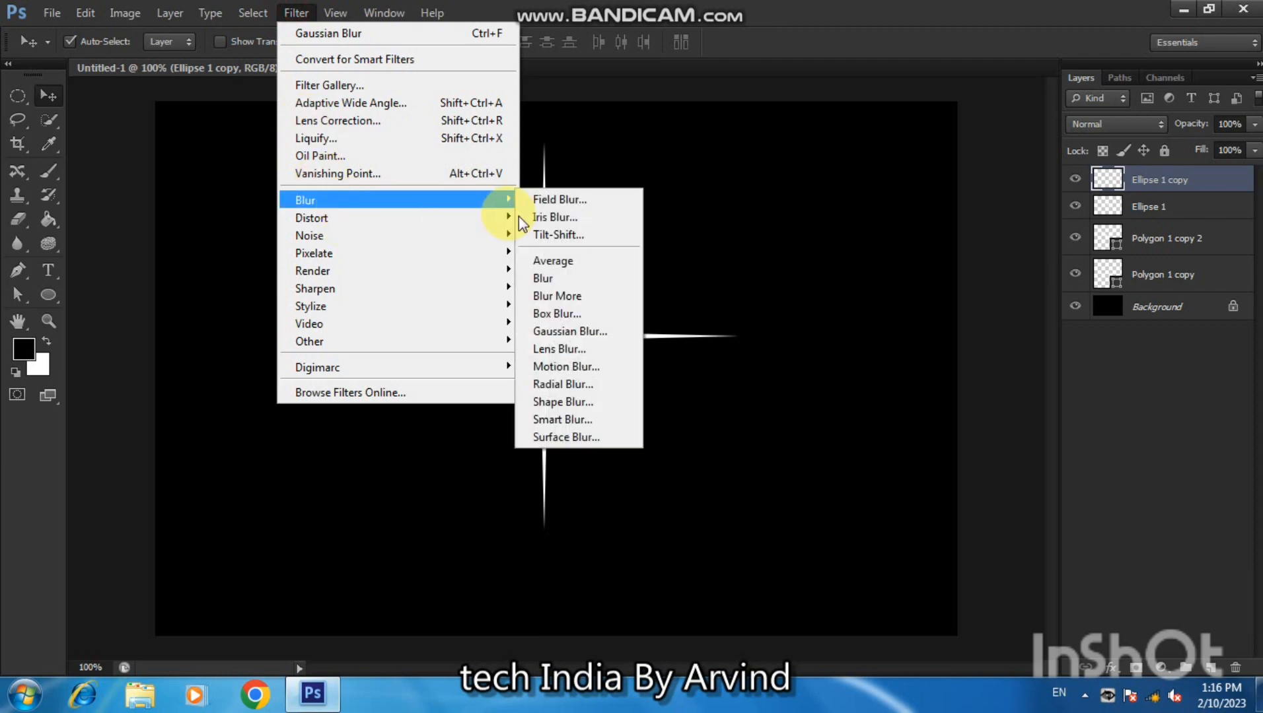
click(568, 332)
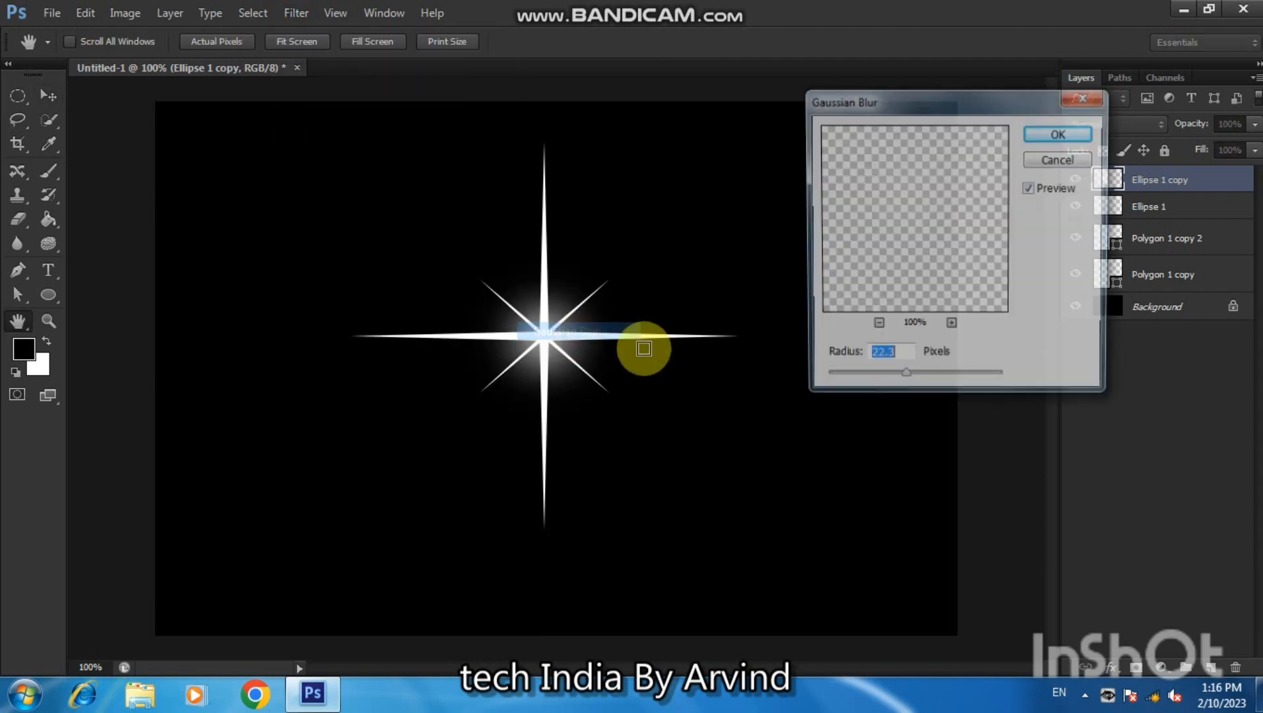
drag(901, 385, 869, 379)
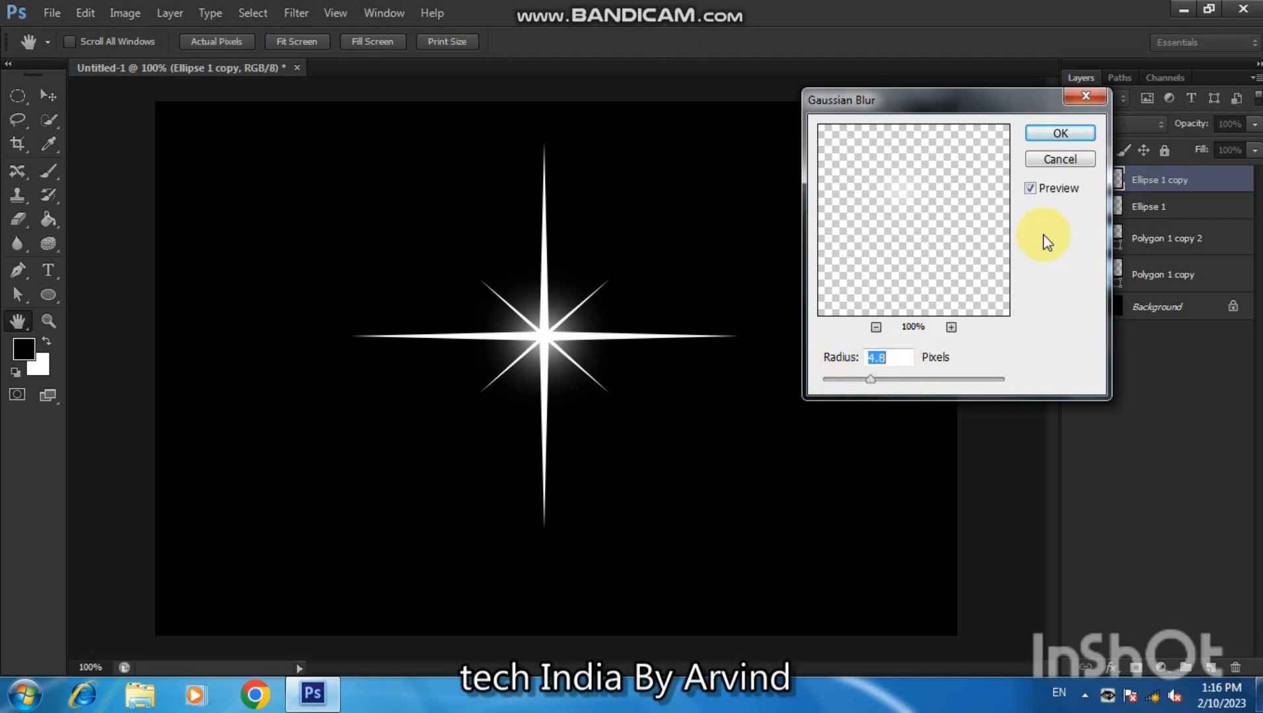
click(1060, 133)
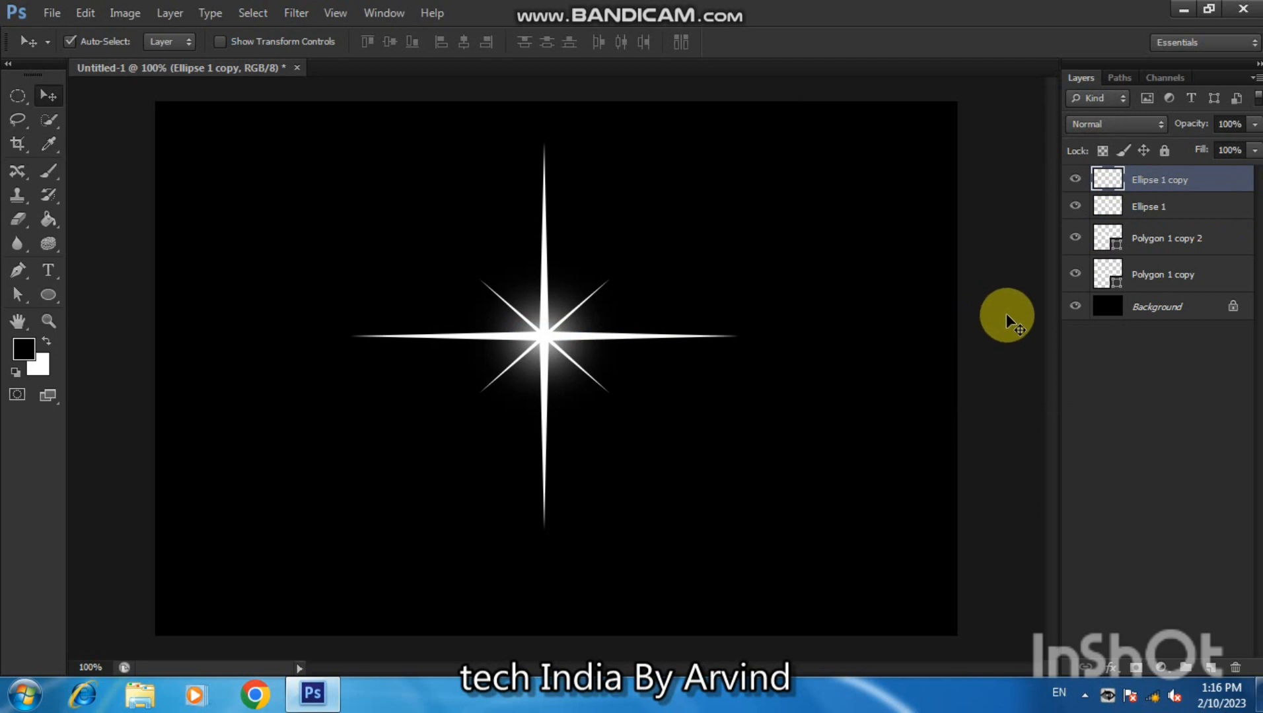
Merge all spike and glow layers above the background into one layer and move the star into the left half of the canvas.
shift+click(1164, 278)
key(ctrl+e)
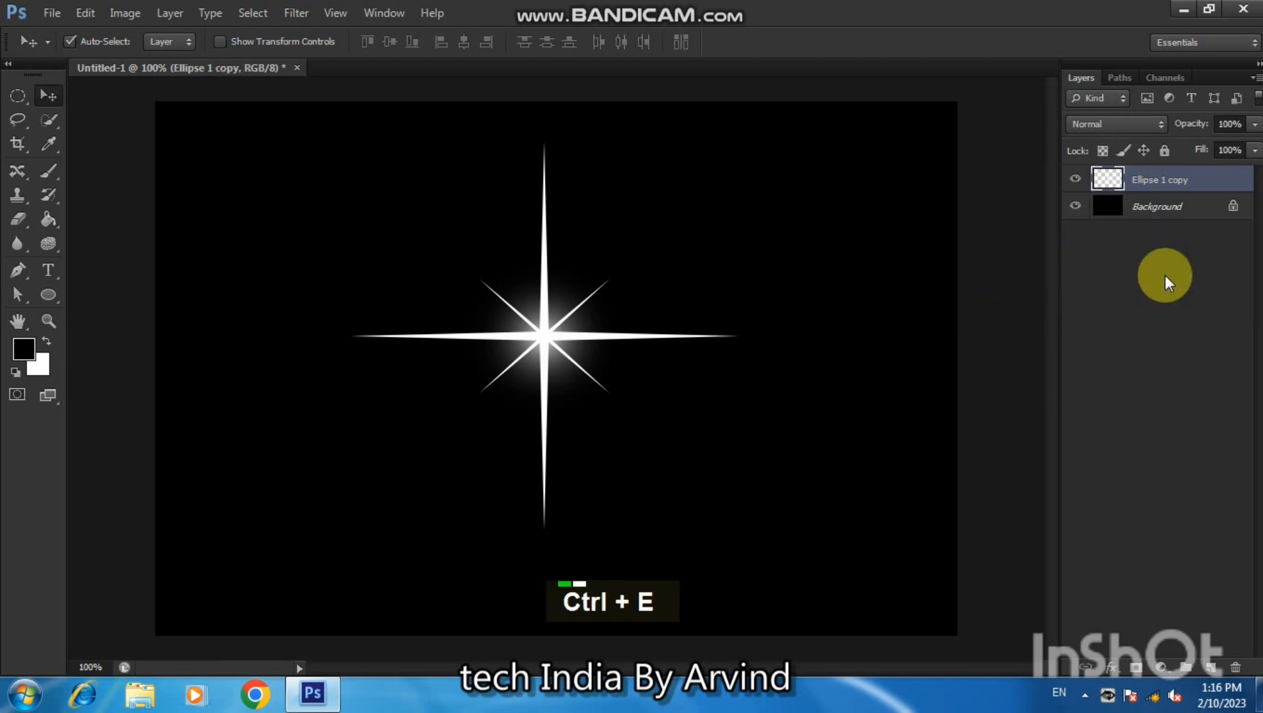
mouse_move(544, 332)
mouse_down()
mouse_move(519, 340)
mouse_move(534, 319)
mouse_move(558, 329)
mouse_move(551, 311)
mouse_up()
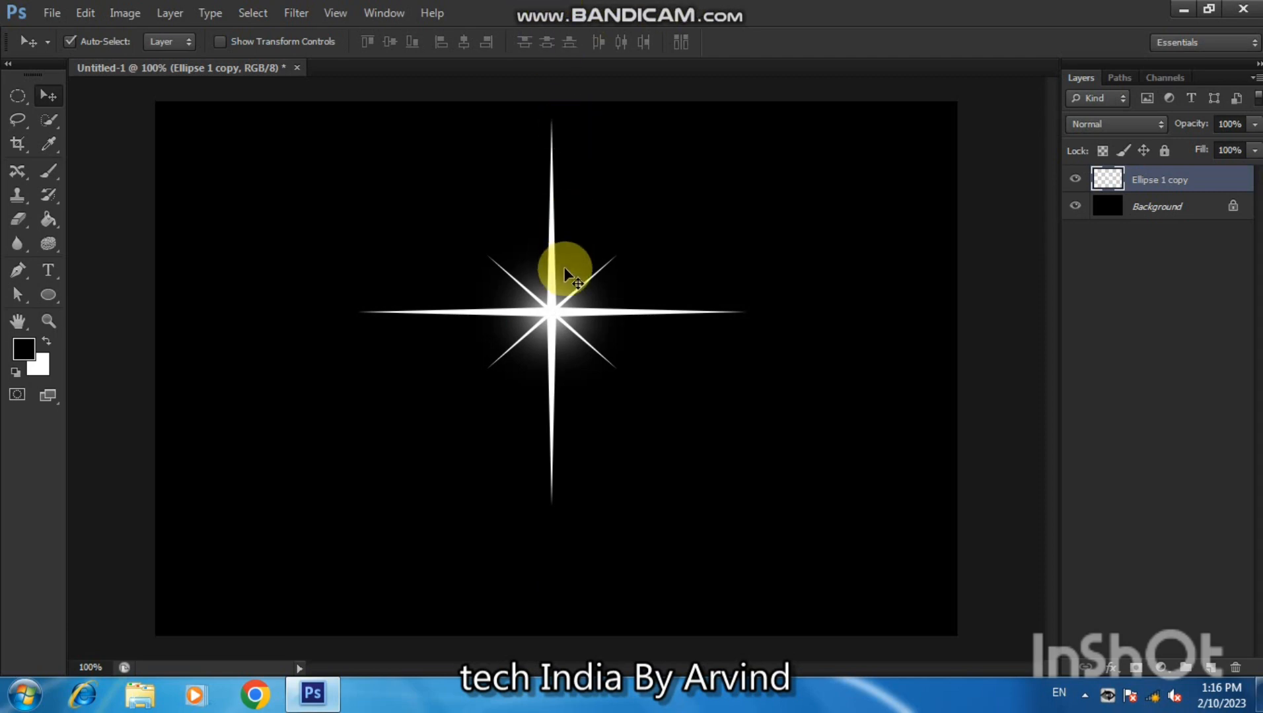
drag(555, 315, 551, 335)
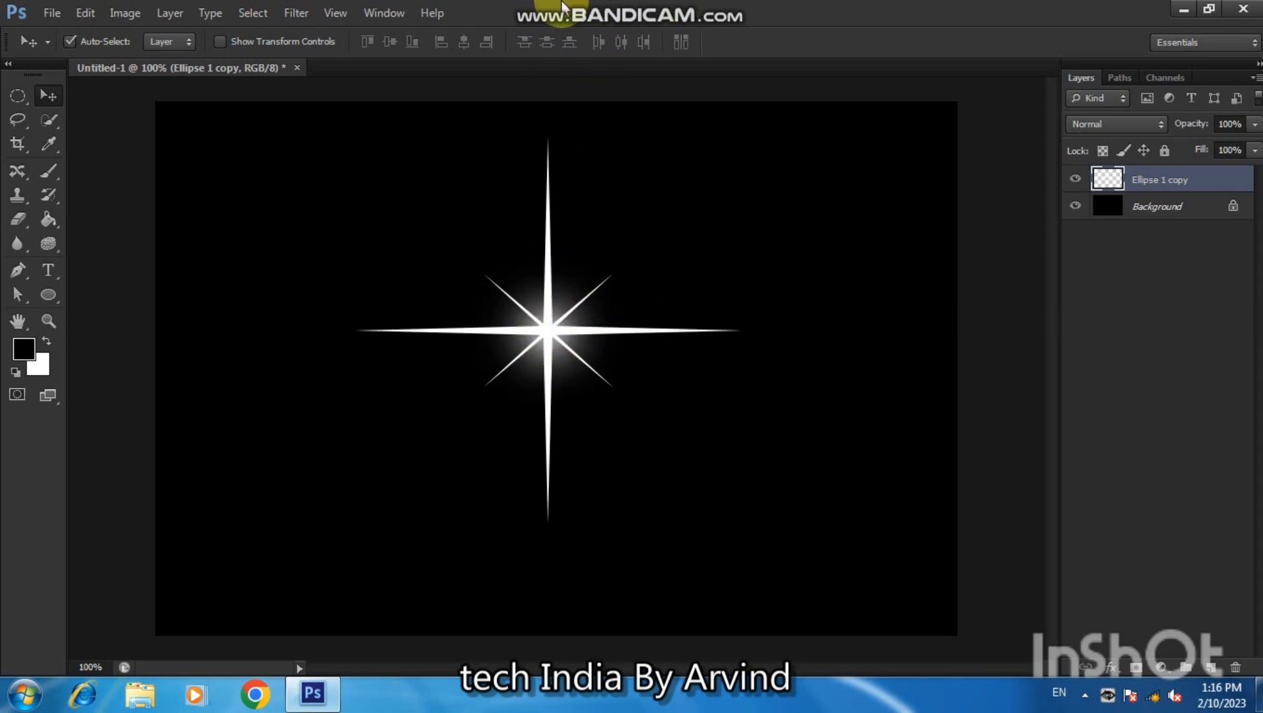
mouse_move(562, 3)
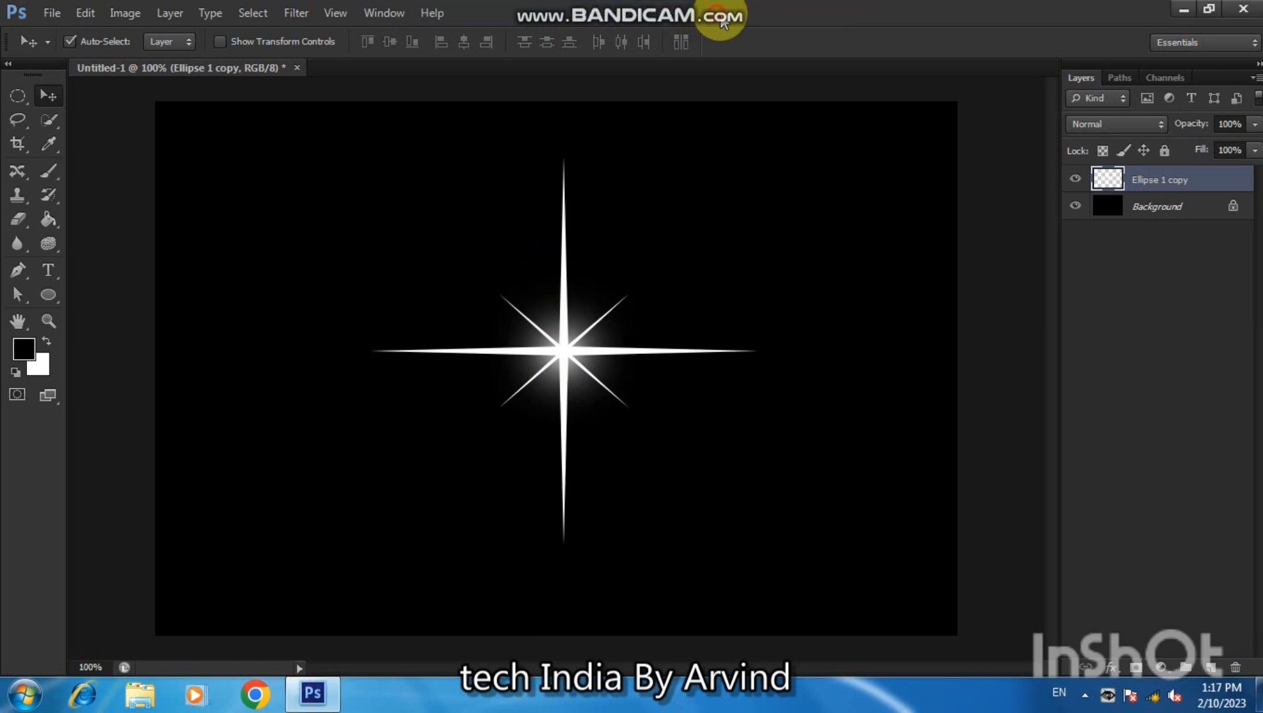
drag(560, 350, 441, 309)
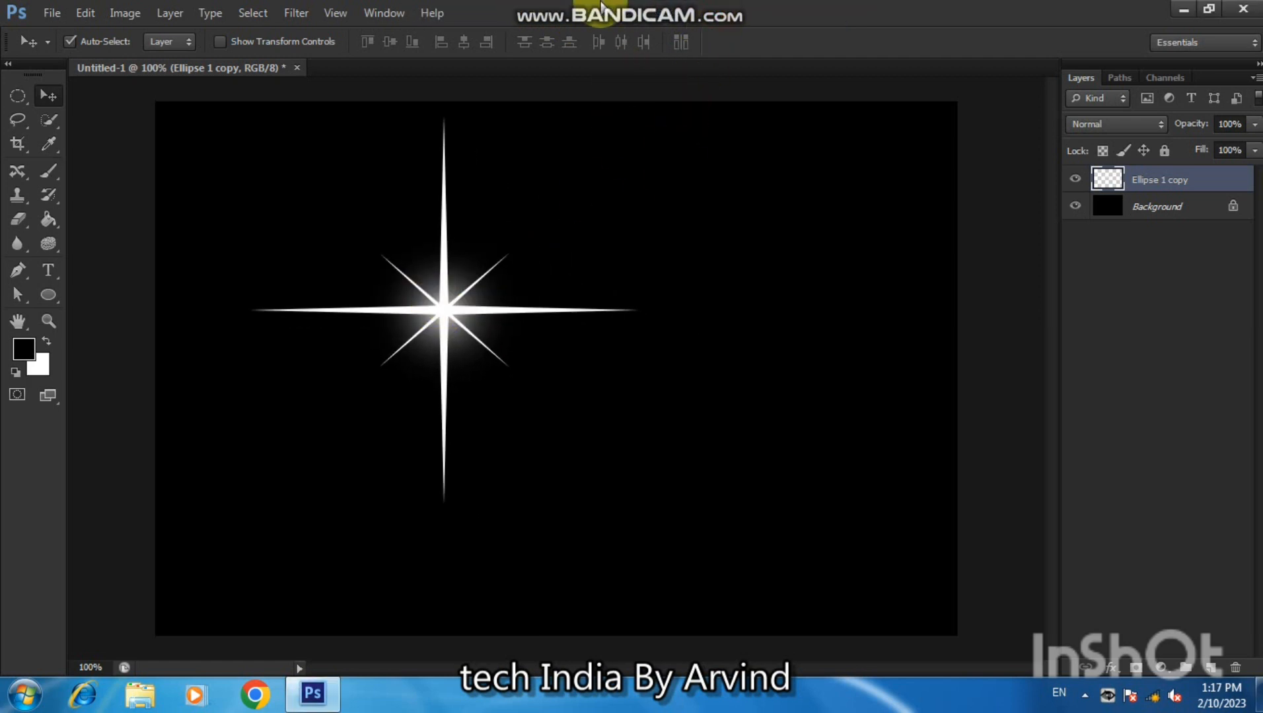
mouse_move(611, 6)
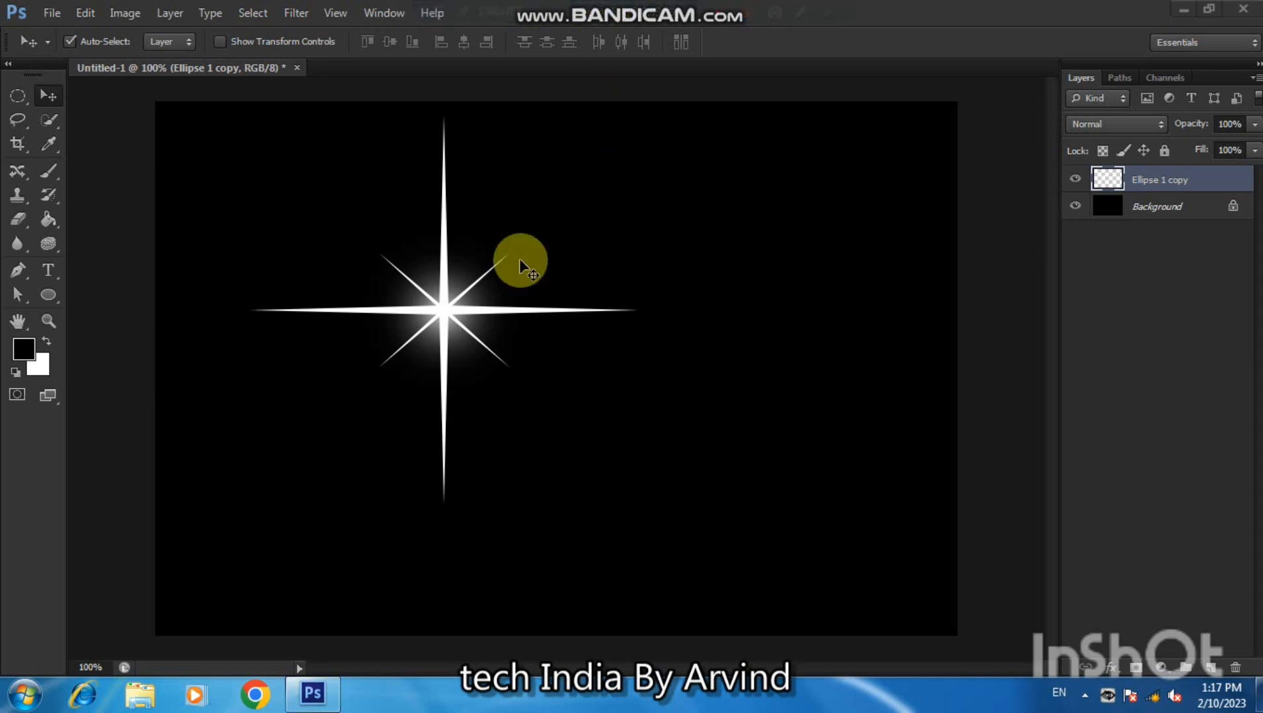
drag(451, 309, 395, 309)
Scale the star down to roughly a third of its size, tilt it clockwise, place it near the canvas's upper-left corner, and deselect it.
key(ctrl+t)
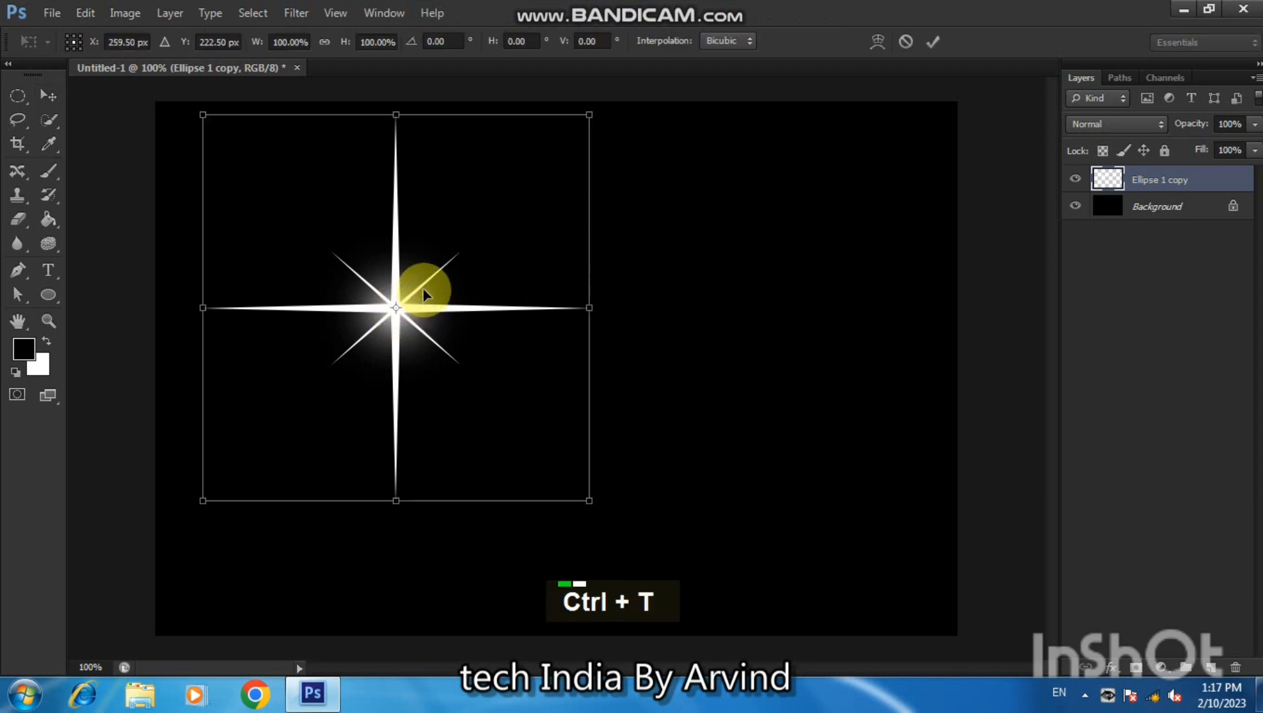
key(alt+shift)
drag(587, 111, 522, 274)
key(Return)
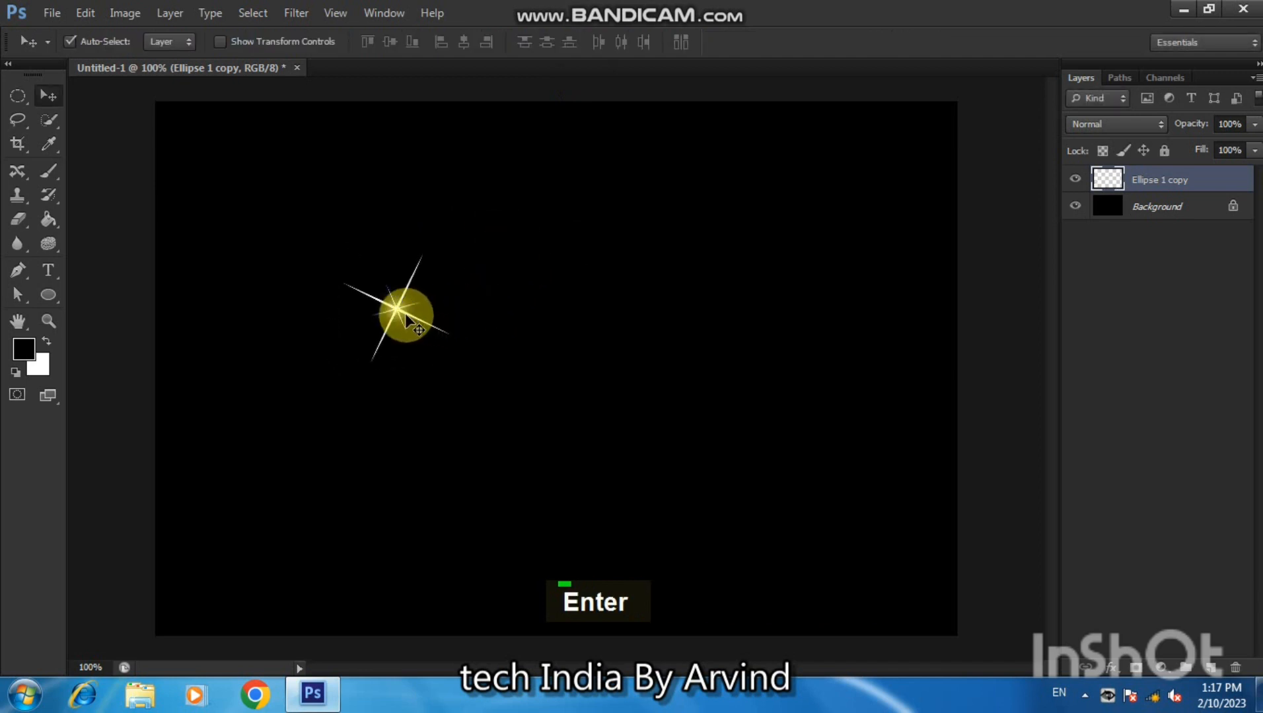
drag(379, 295, 282, 178)
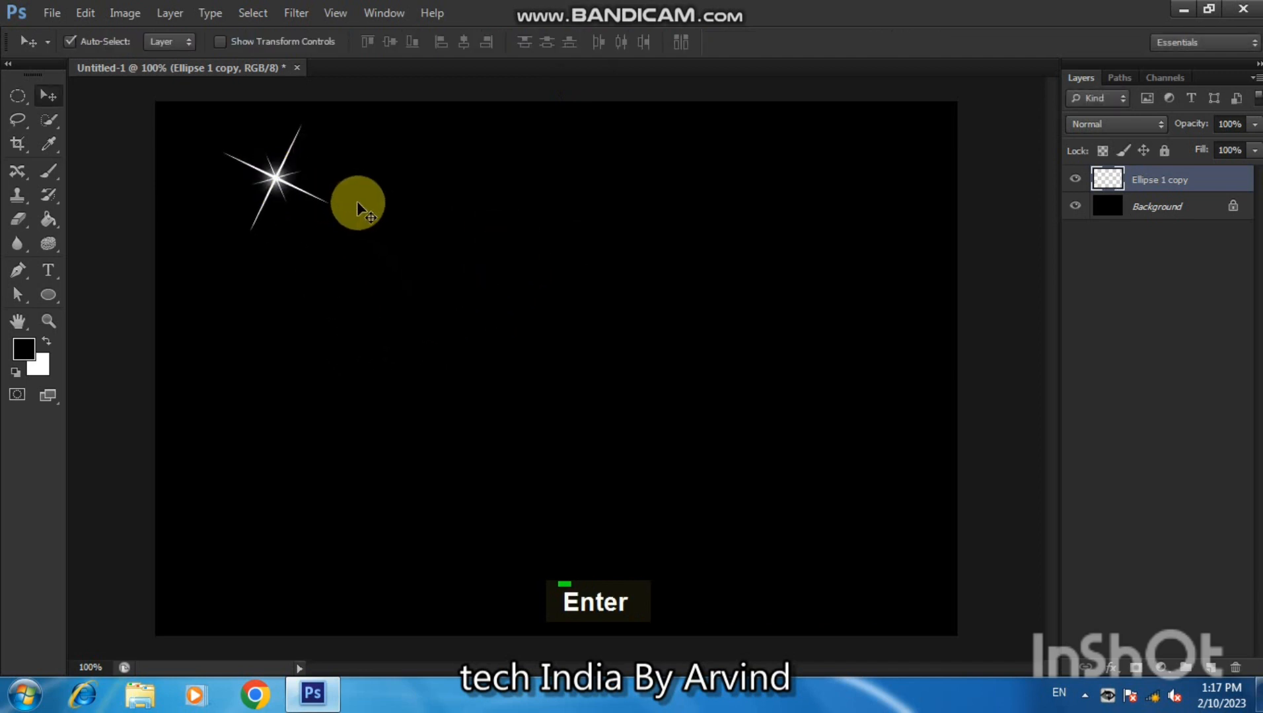
click(484, 340)
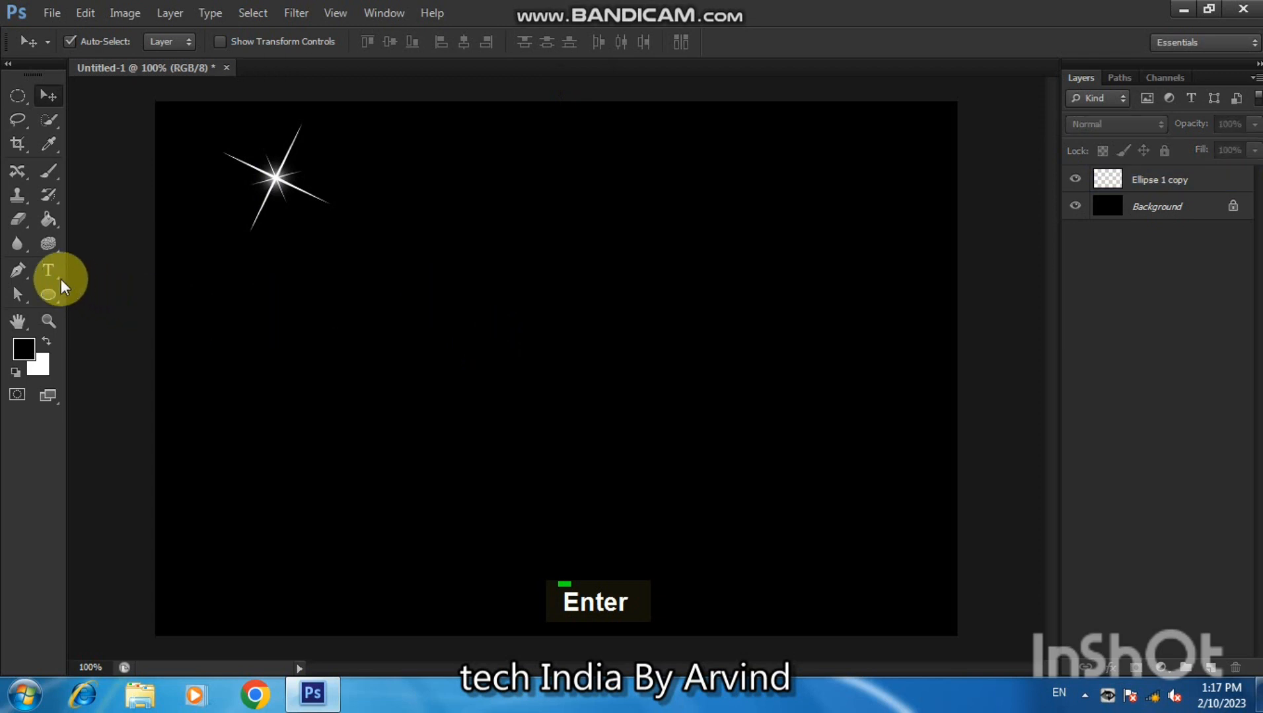
Add the first name in capitals below the star, using 30 pt Bauhaus 93, and color the text yellow (#eaff00).
click(284, 365)
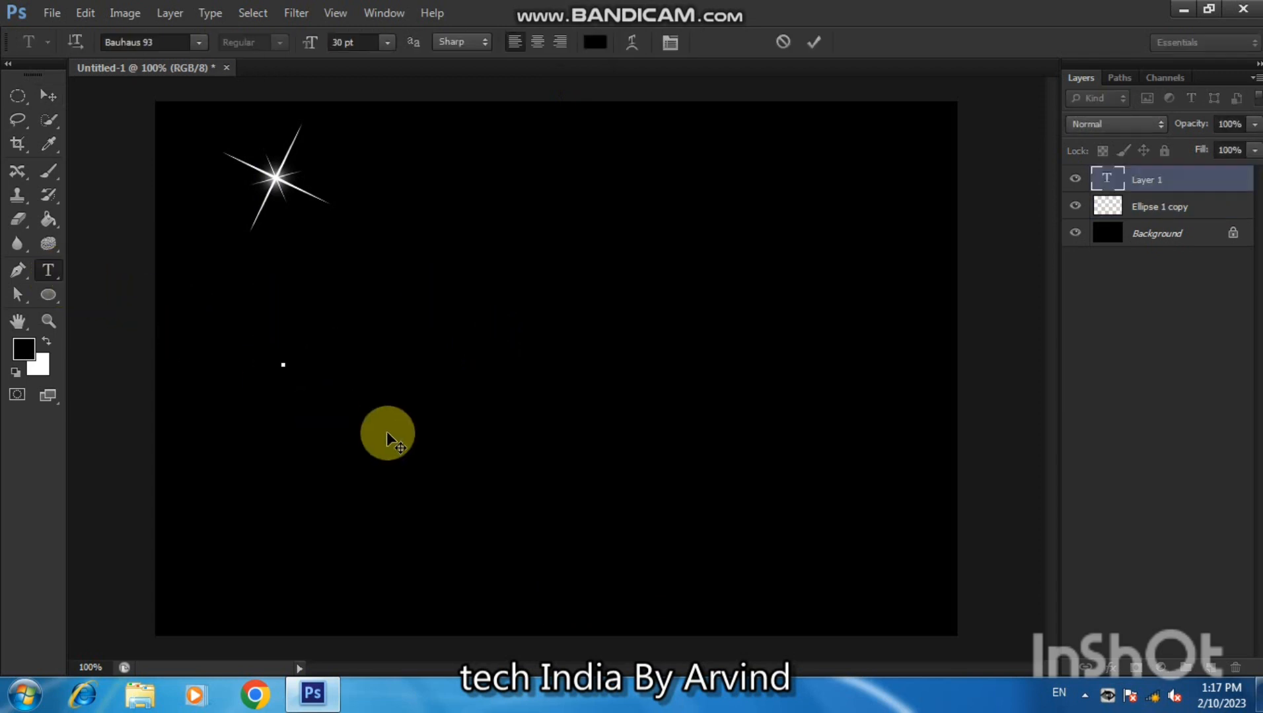
text(ARVIND)
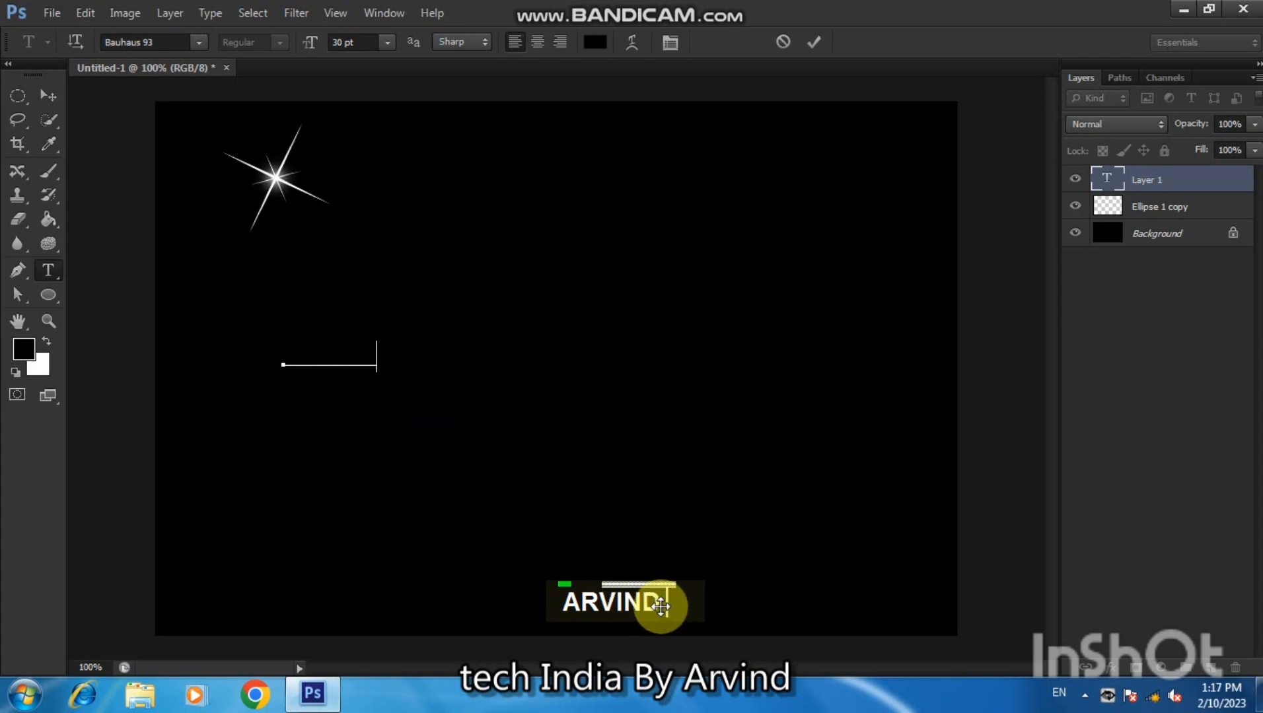
drag(381, 356, 236, 364)
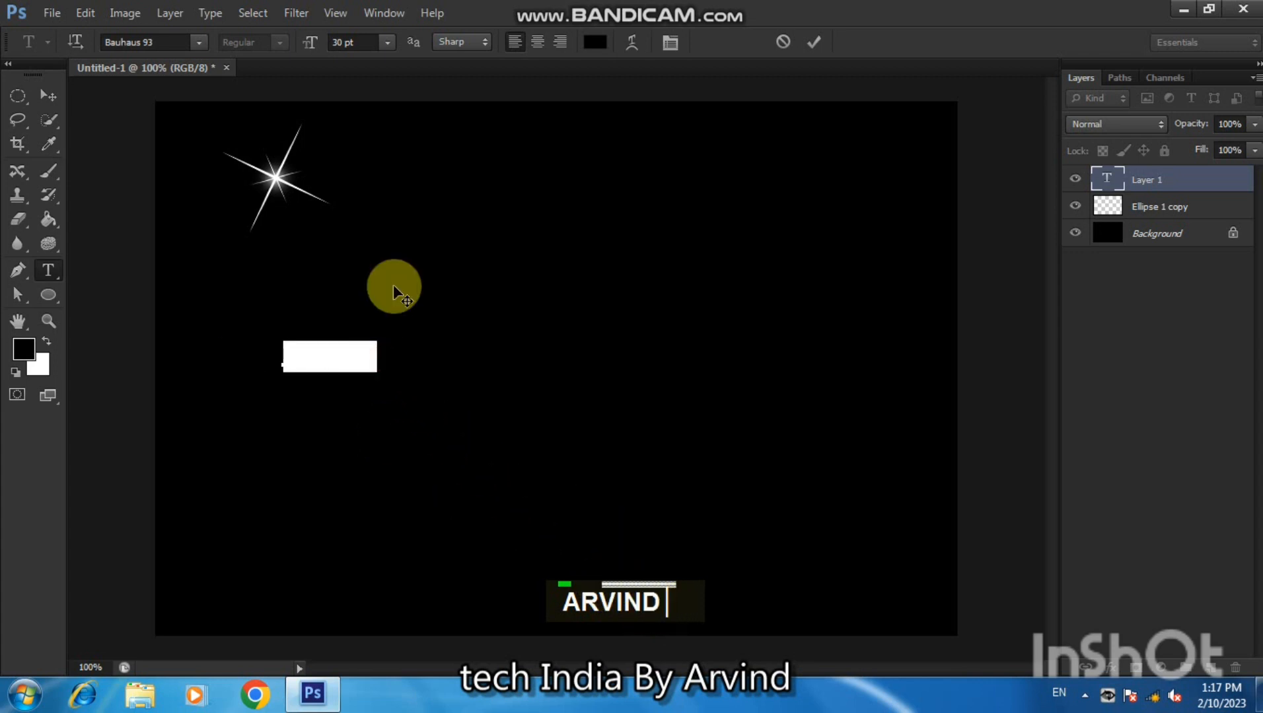
click(592, 44)
click(895, 171)
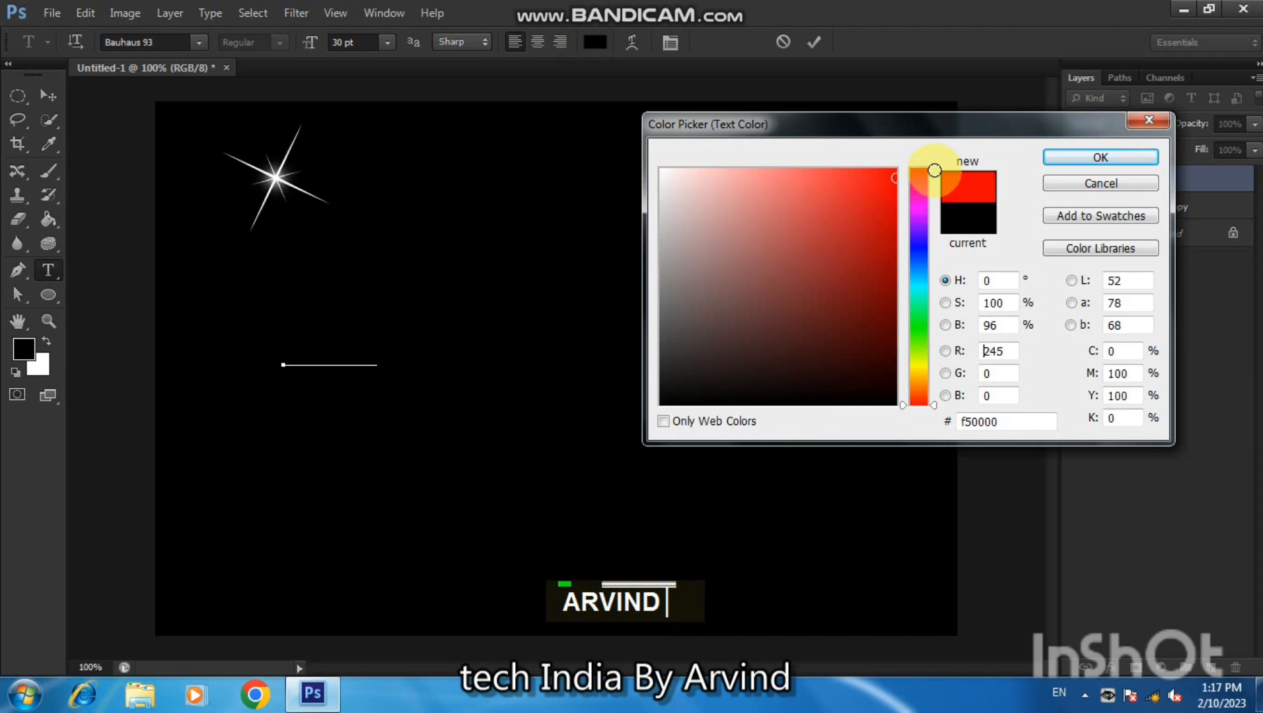
drag(895, 185, 895, 273)
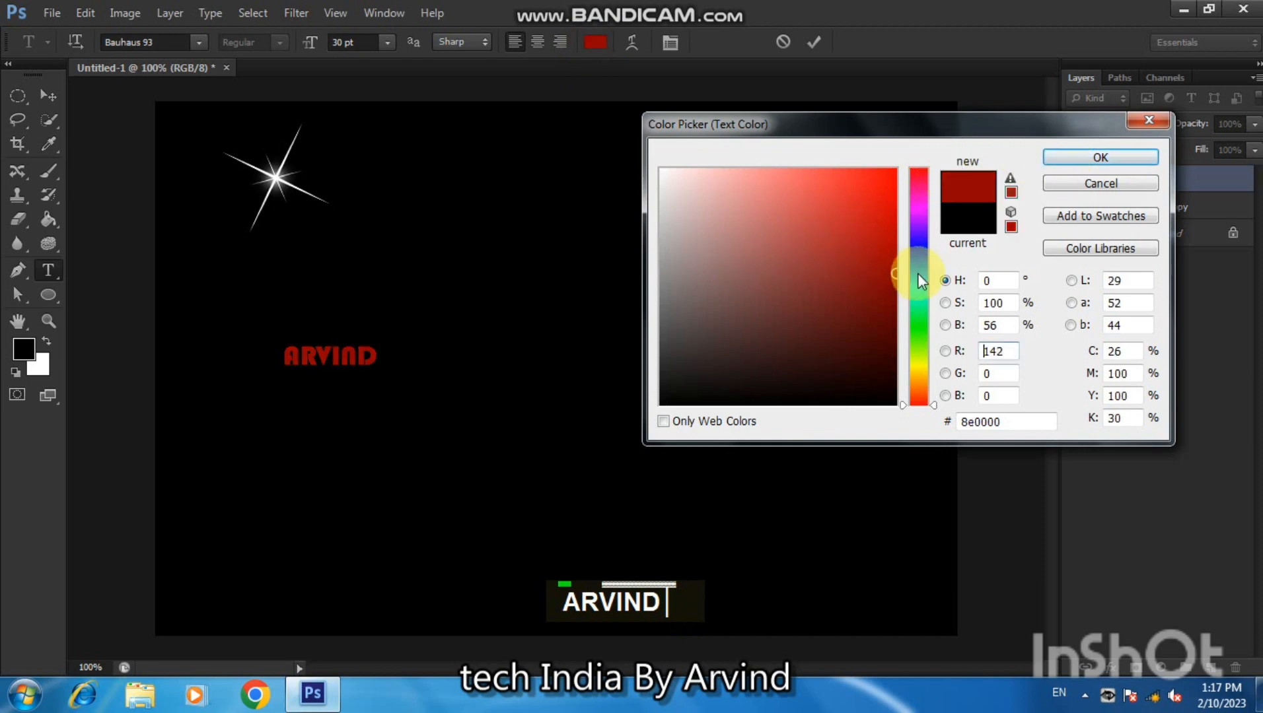
drag(901, 189, 919, 160)
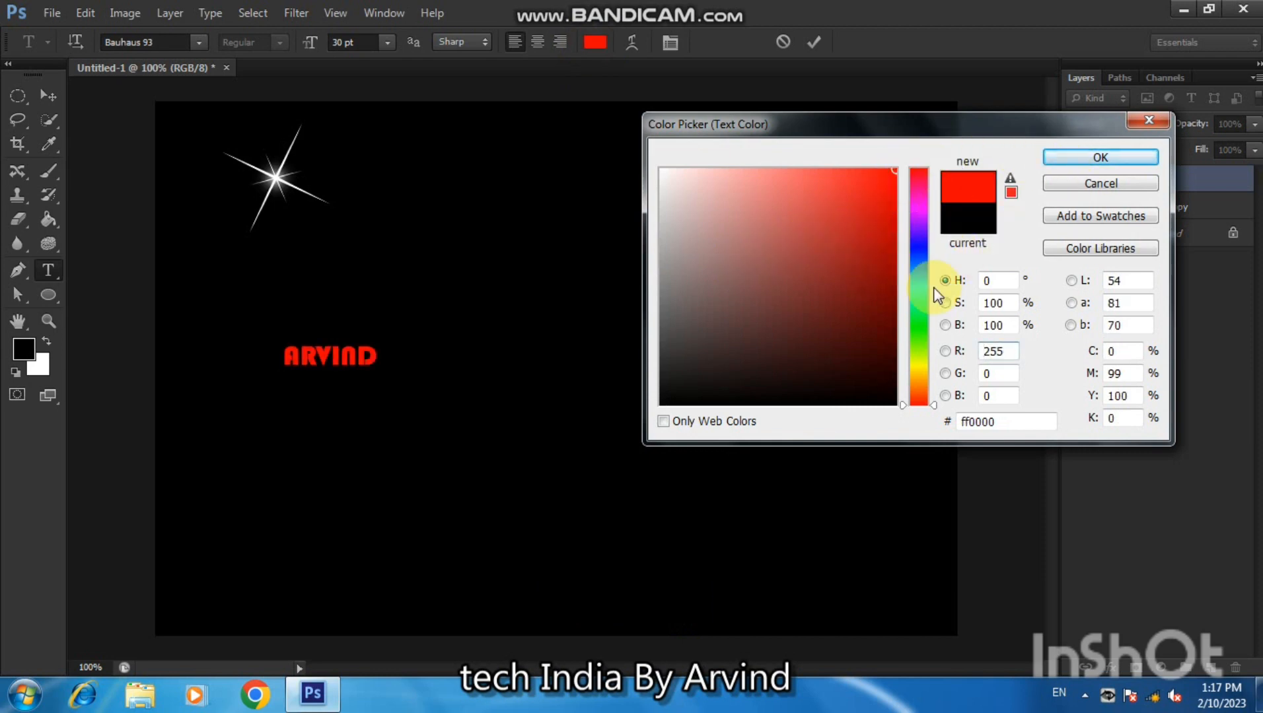
click(918, 361)
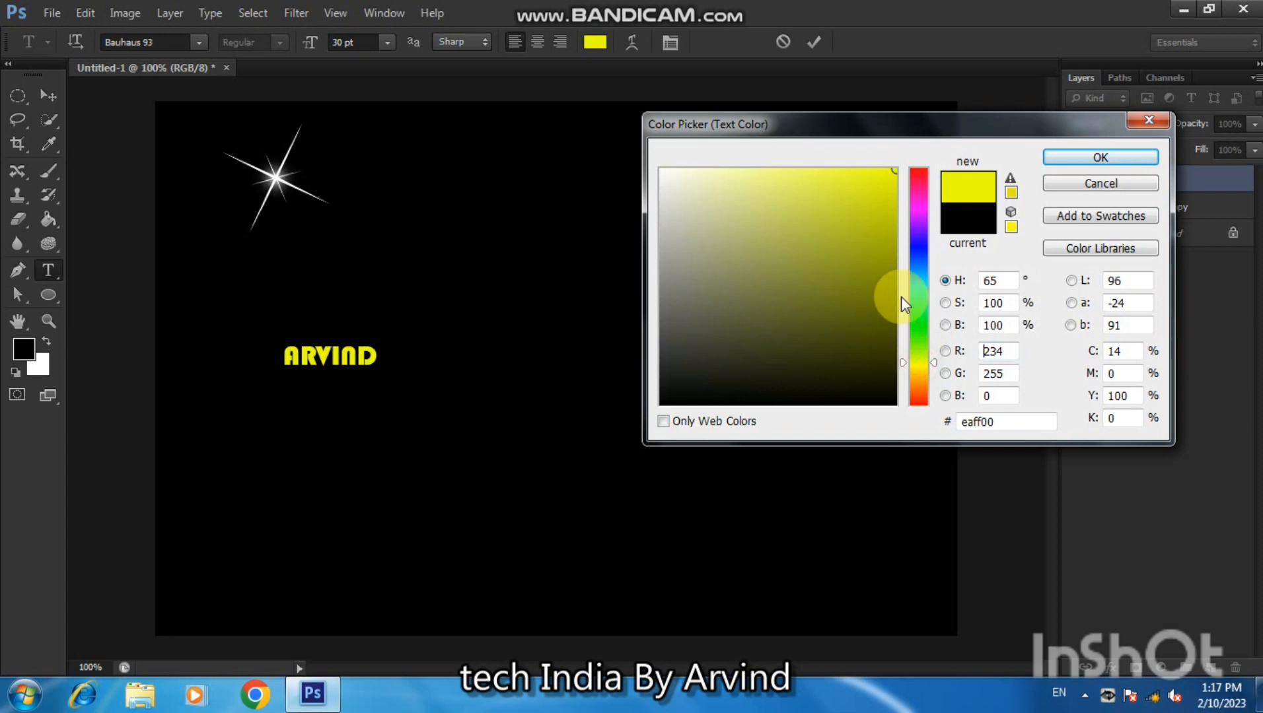
click(1073, 159)
Enlarge the name text proportionally to about 590% and position it around the middle of the canvas.
click(62, 99)
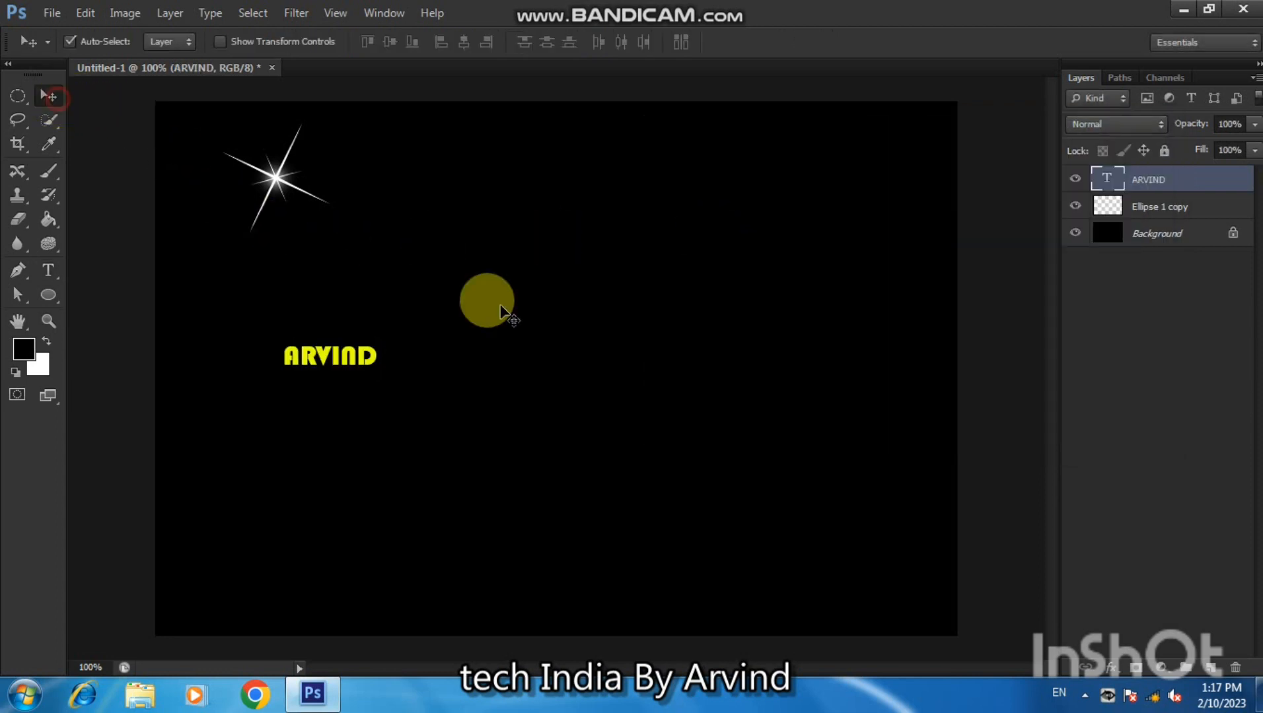
drag(368, 364, 755, 272)
key(ctrl+t)
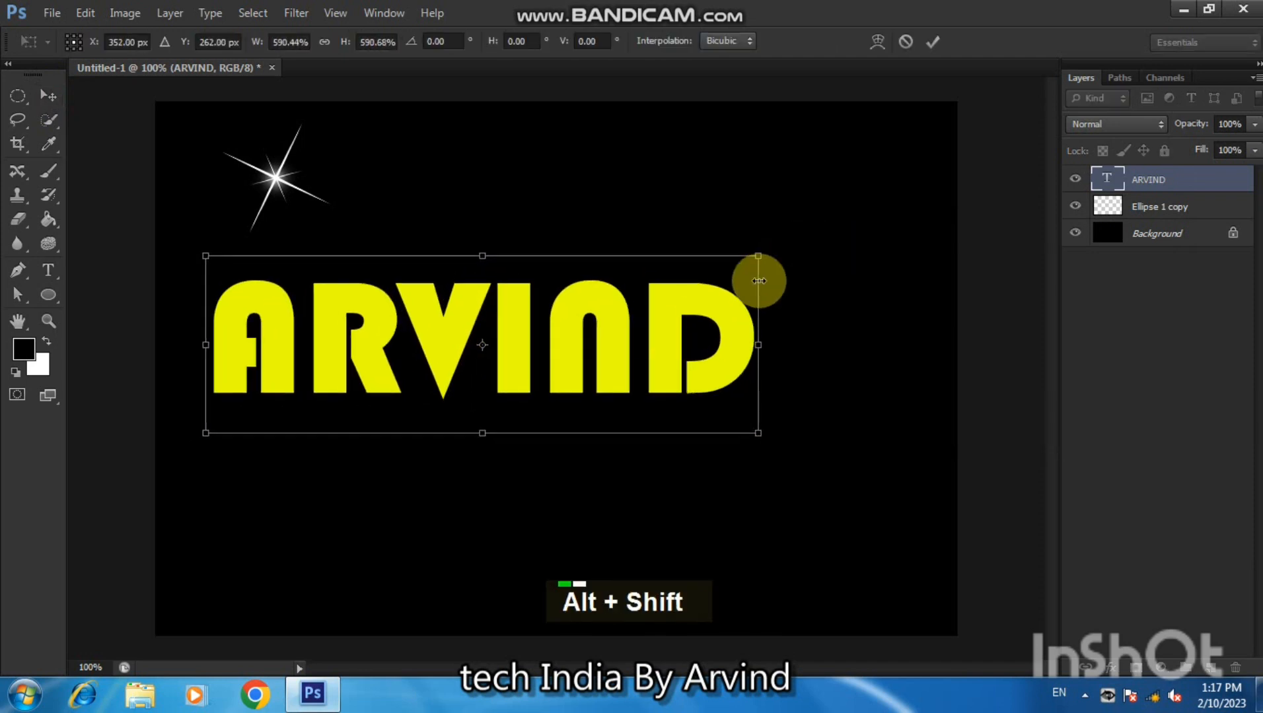
drag(593, 346, 677, 367)
key(Return)
right_click(678, 334)
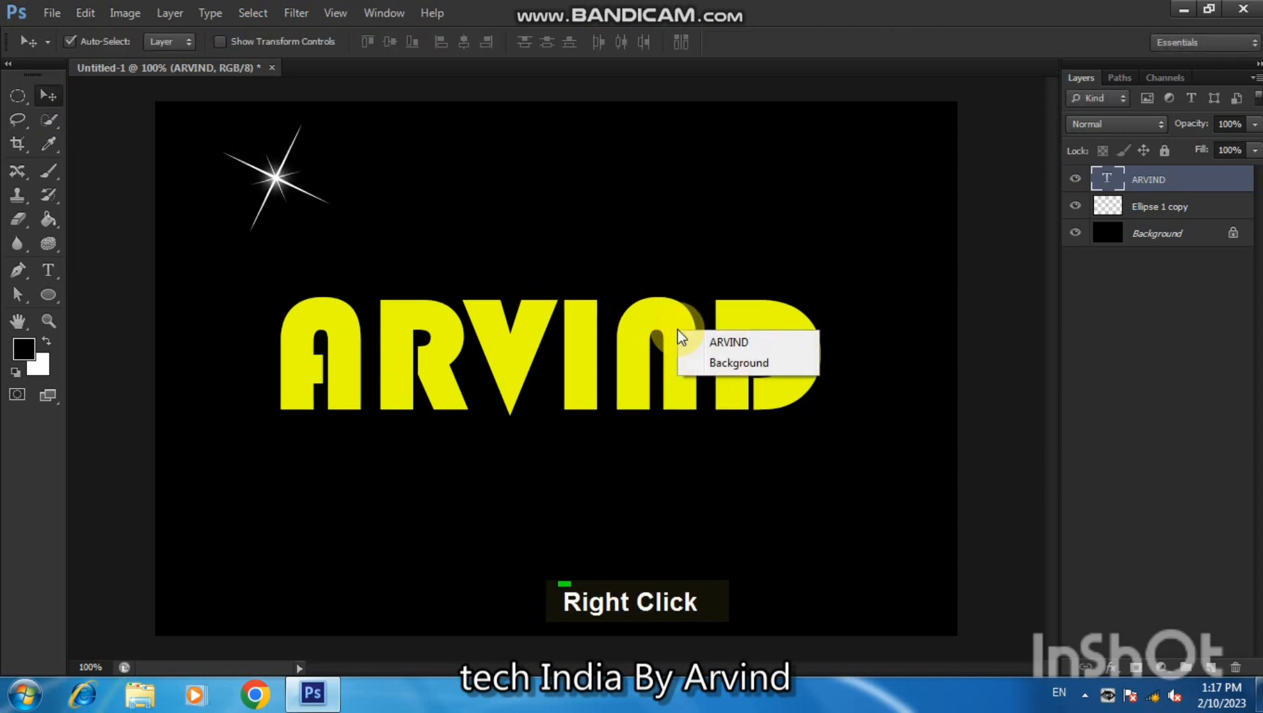
click(650, 304)
drag(650, 303, 644, 312)
Skew the name text vertically by about -27° so that it slopes upward to the right.
key(ctrl+t)
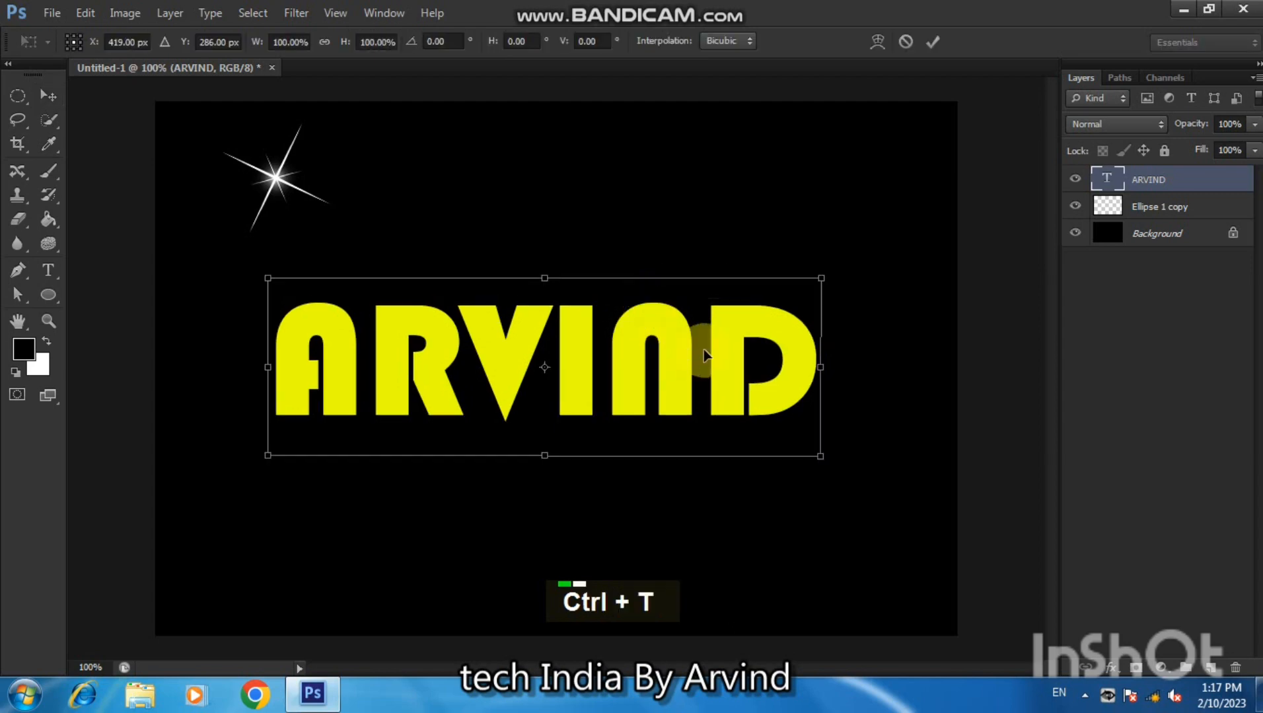
right_click(727, 348)
click(768, 410)
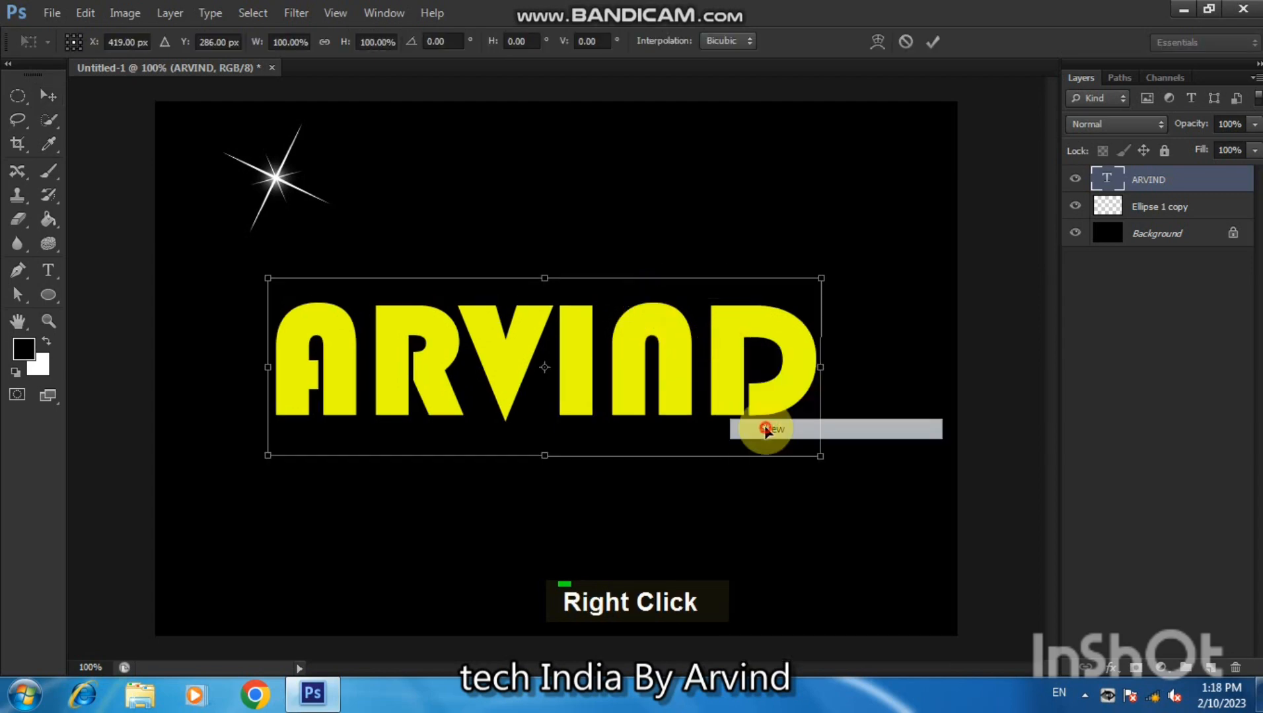
right_click(743, 336)
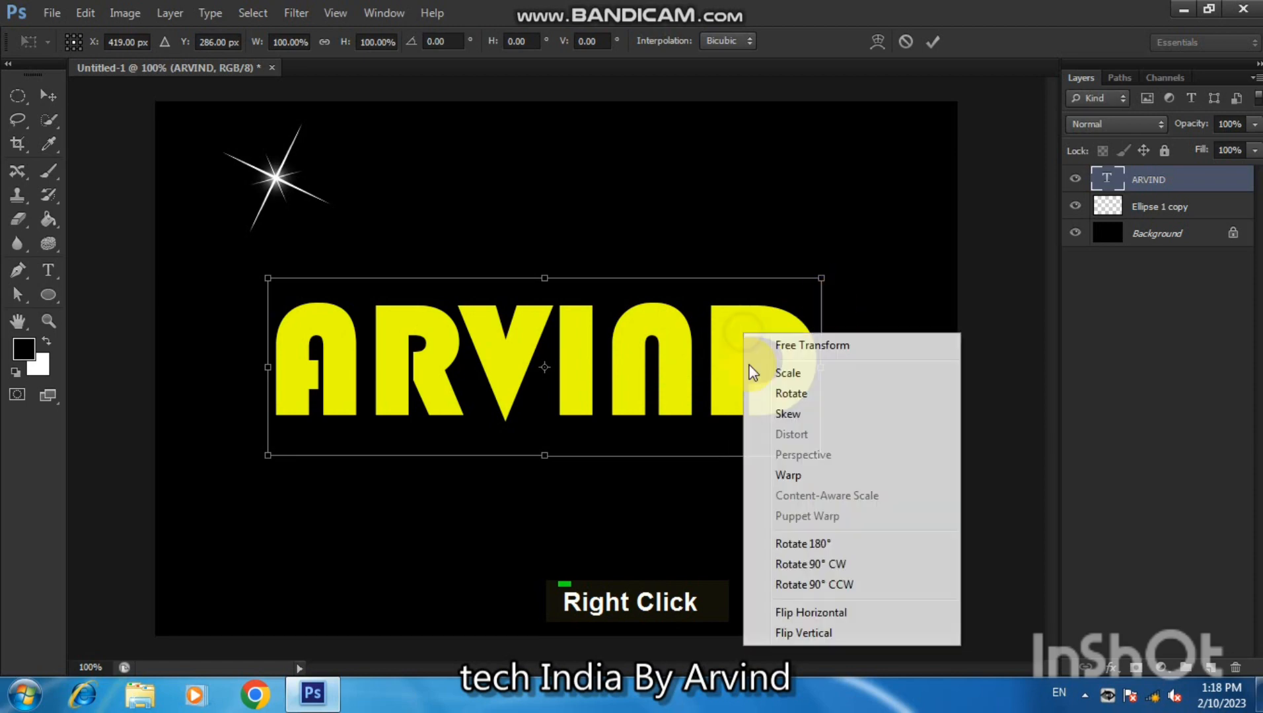
click(791, 416)
drag(824, 373, 814, 218)
drag(269, 372, 625, 472)
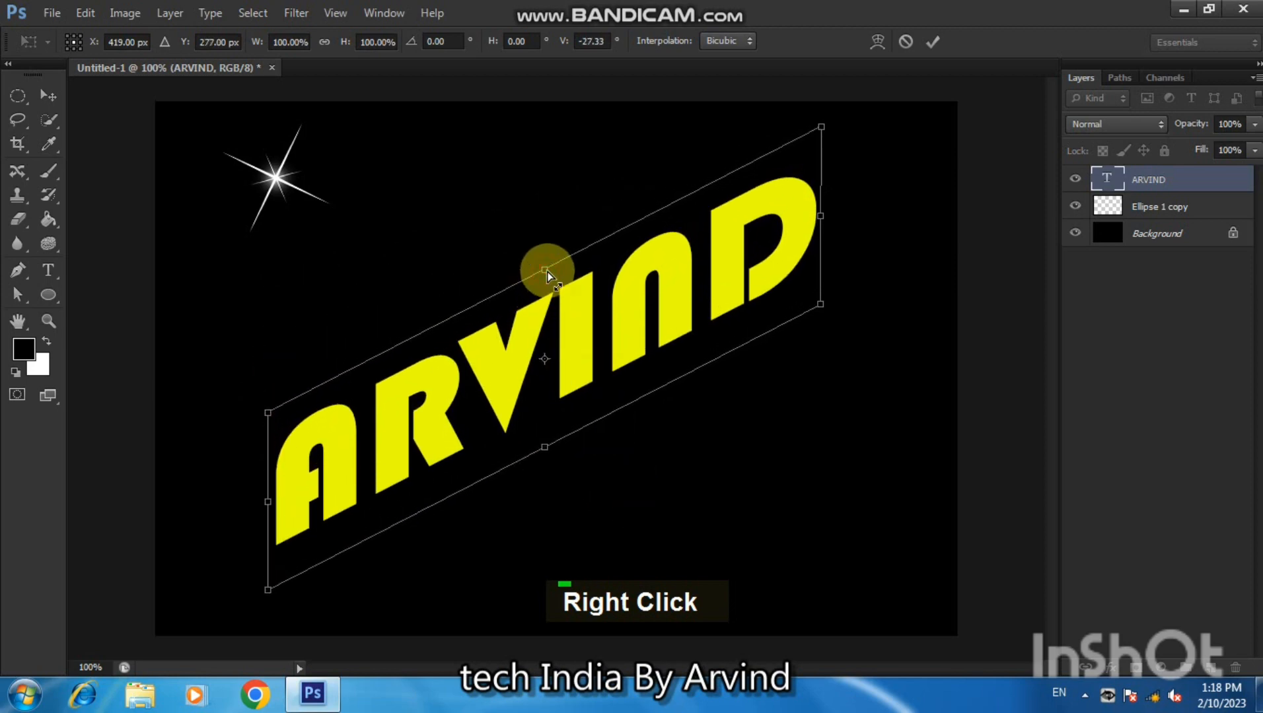
key(Return)
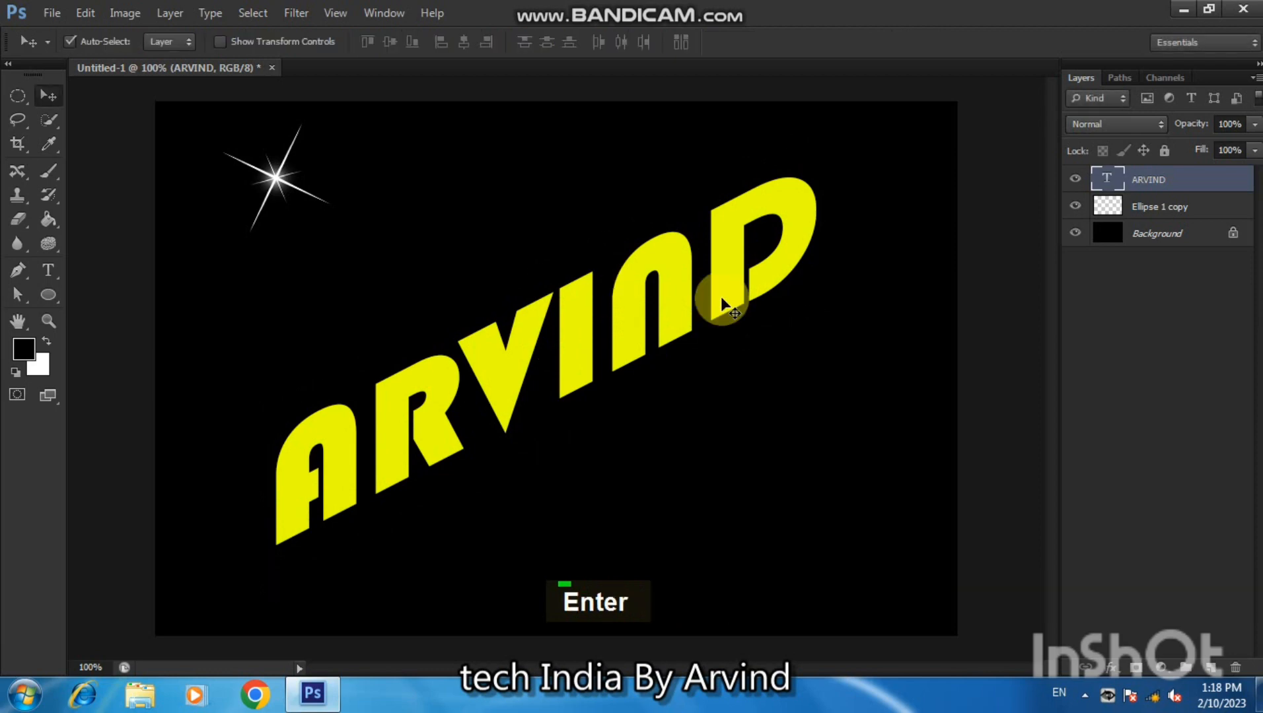
Duplicate the text layer 17 times, nudging each copy one pixel to the left to build an extruded depth.
key(Alt_R)
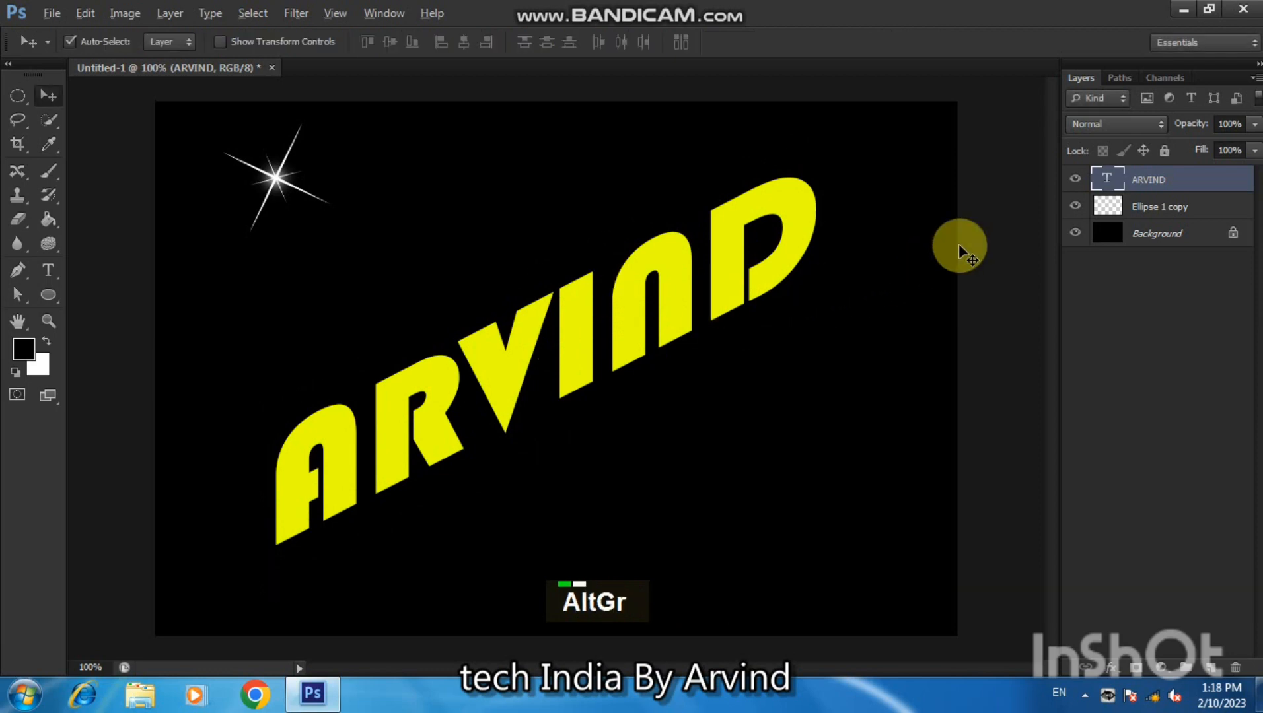
key(alt+Left)
key(alt+Left)
key(alt+Left)
key(alt+Left)
key(alt+Left)
key(alt+Left)
key(alt+Left)
key(alt+Left)
key(alt+Left)
key(alt+Left)
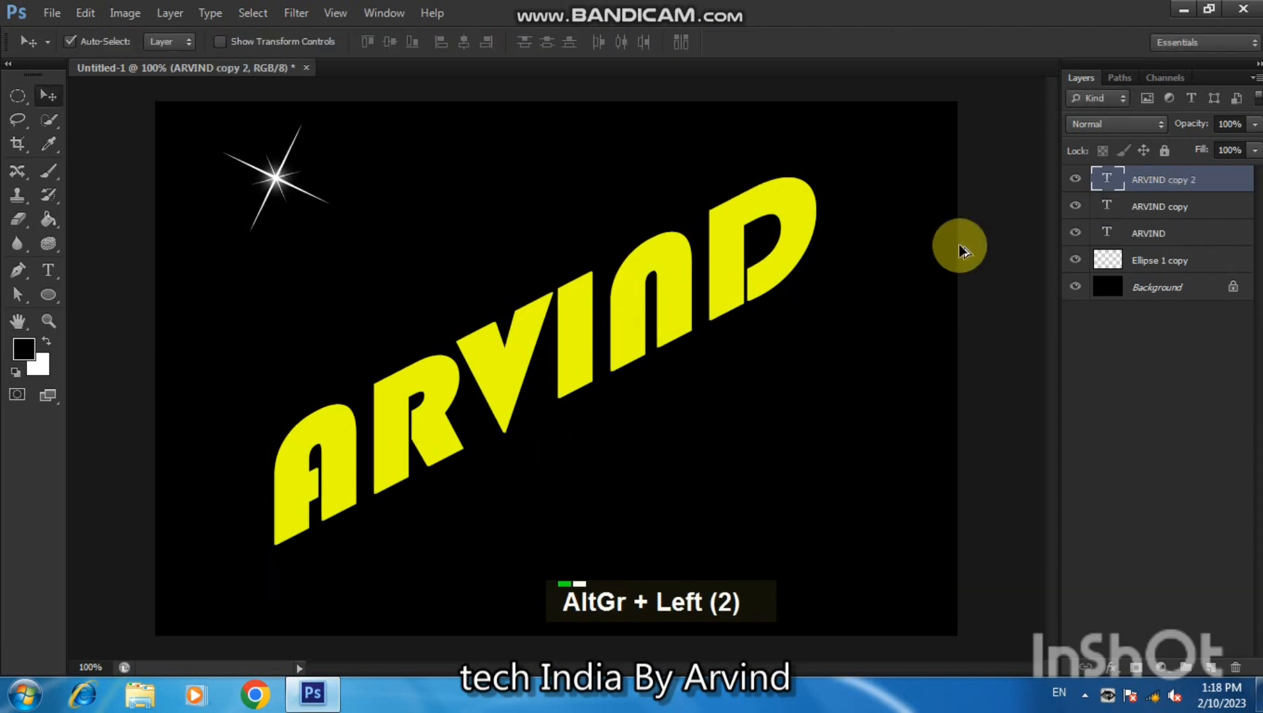
key(alt+Left)
key(alt+Left)
key(alt+Left)
key(alt+Left)
key(alt+Left)
key(alt+Left)
key(alt+Left)
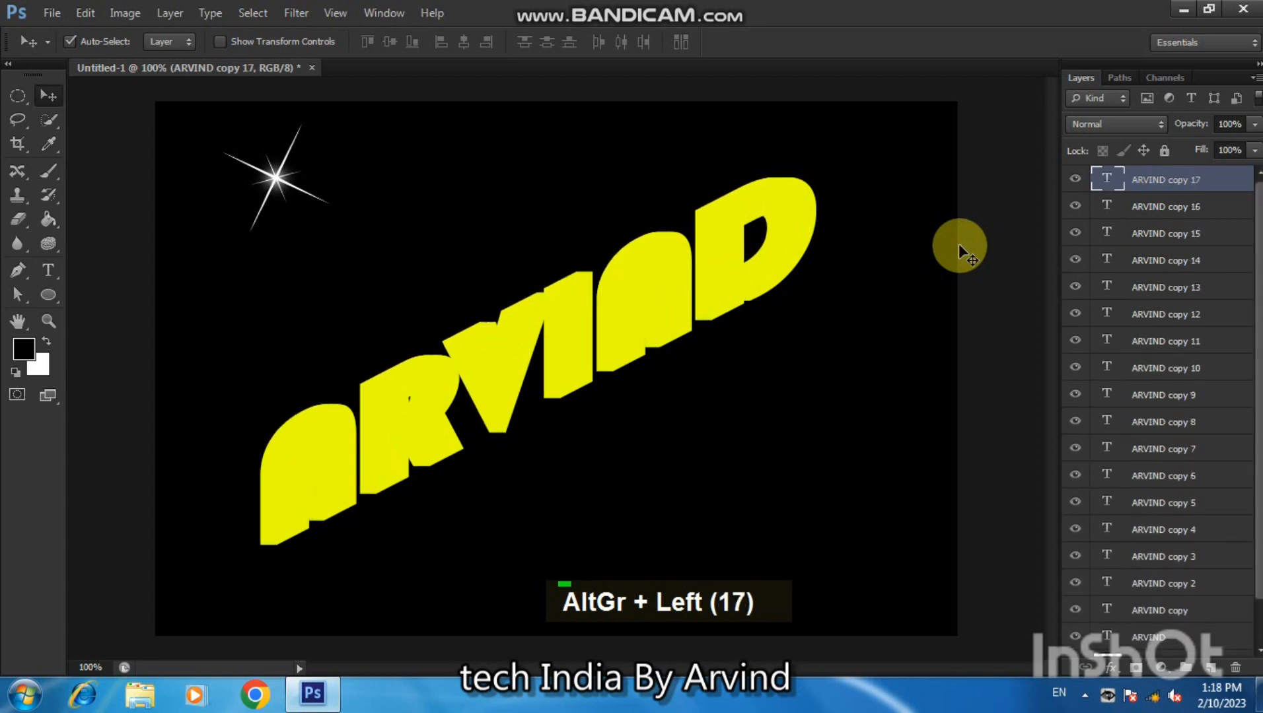
Merge the 17 text copies into one layer and place it directly above the background, beneath the star layer.
shift+click(1189, 627)
key(ctrl+e)
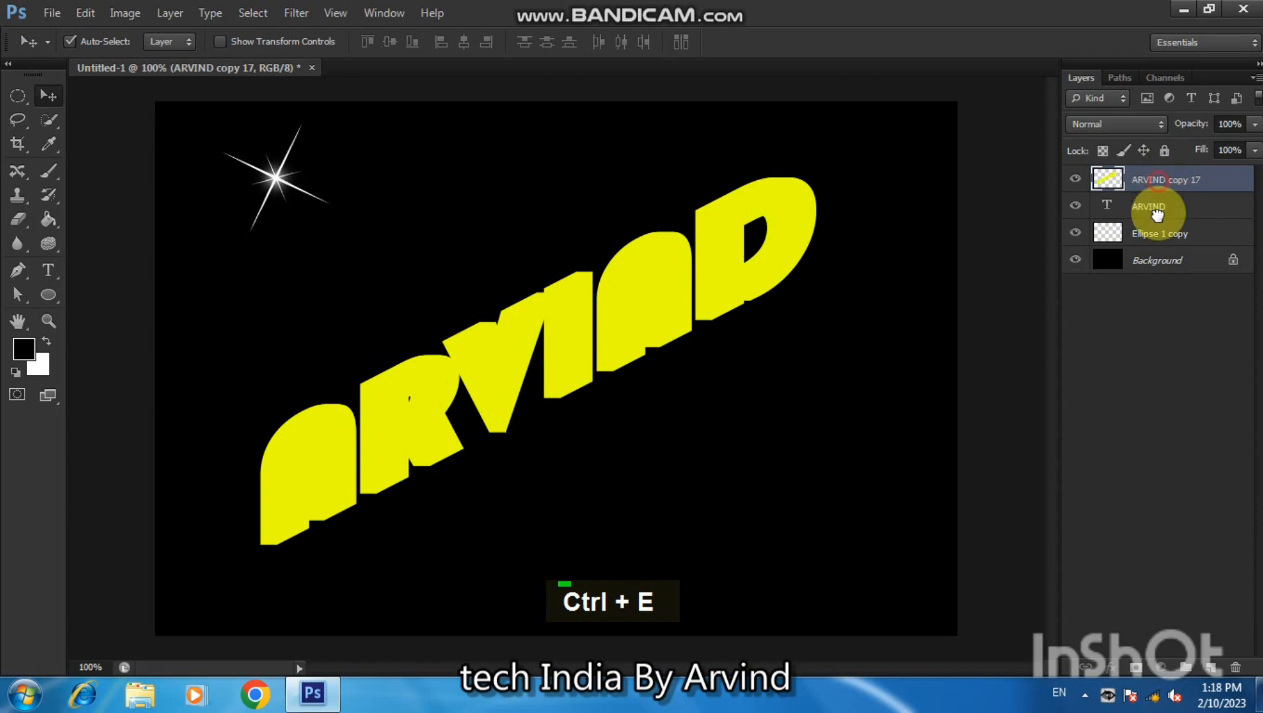
drag(1126, 178, 1150, 246)
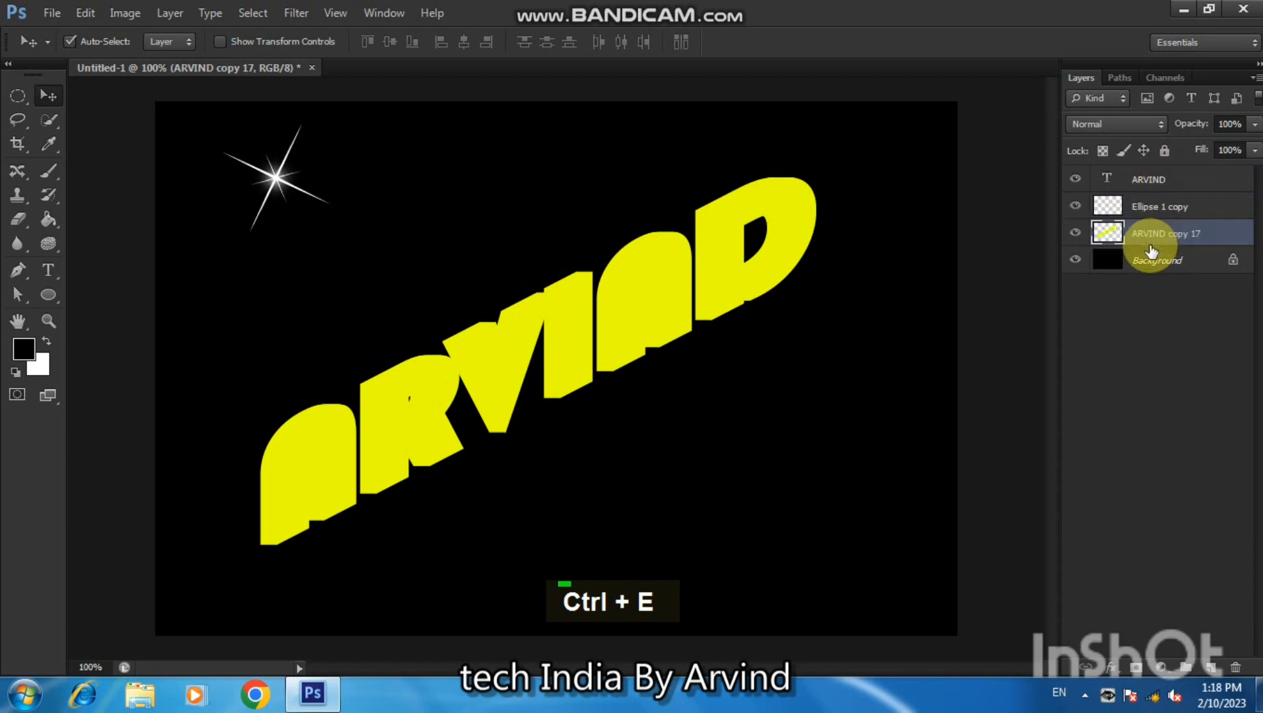
Apply a linear Gradient Overlay to the merged extrusion layer with the Orange, Yellow, Orange preset, a -27° angle and 87% scale.
right_click(1152, 238)
click(989, 45)
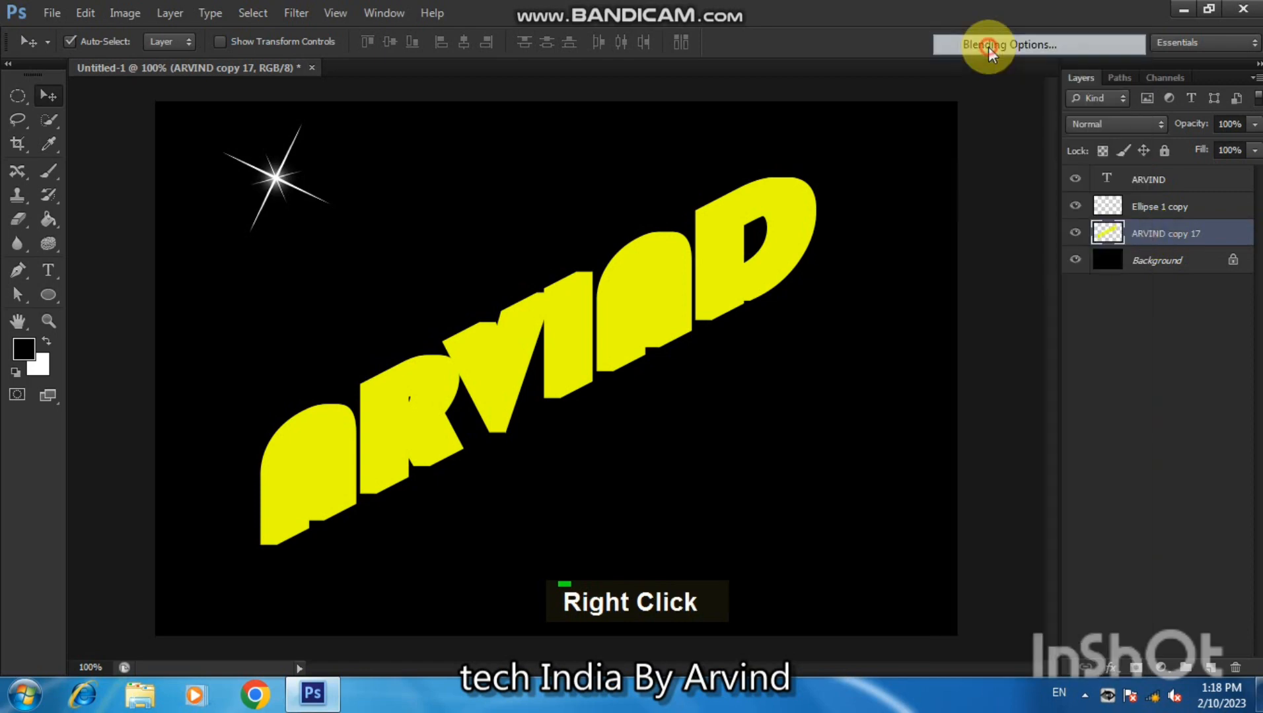
click(829, 324)
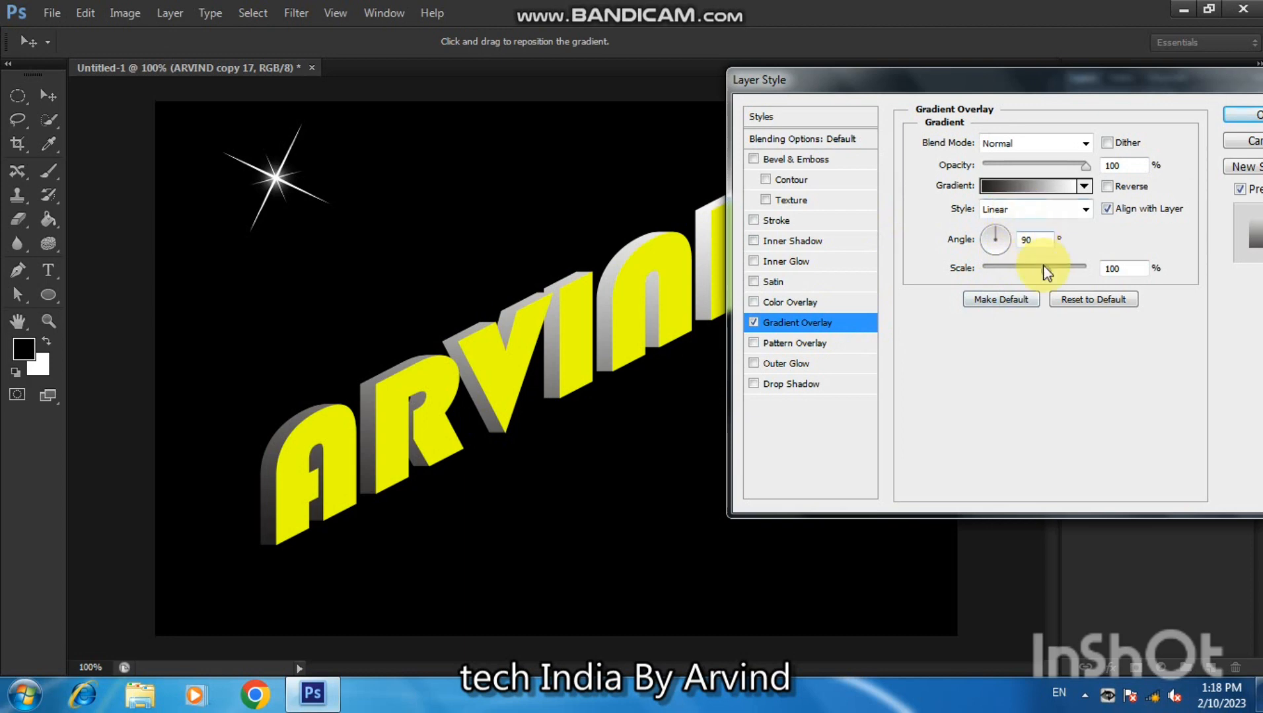
click(1006, 235)
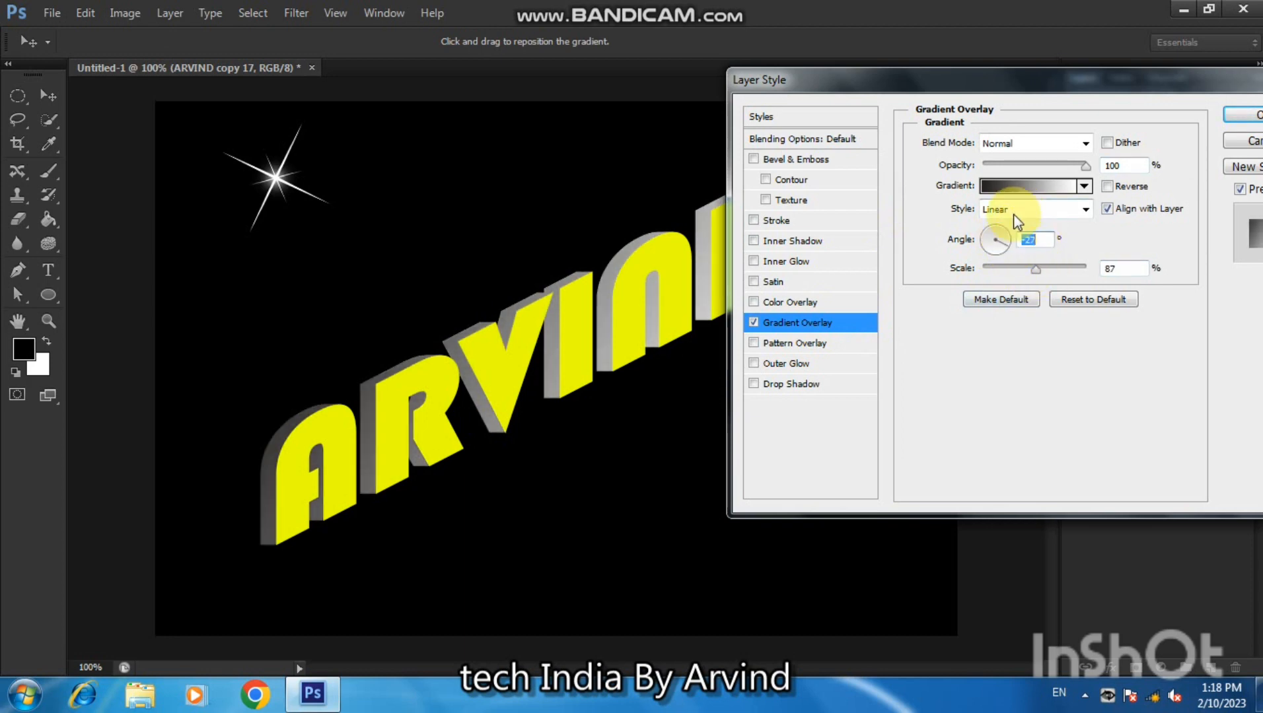
click(1022, 188)
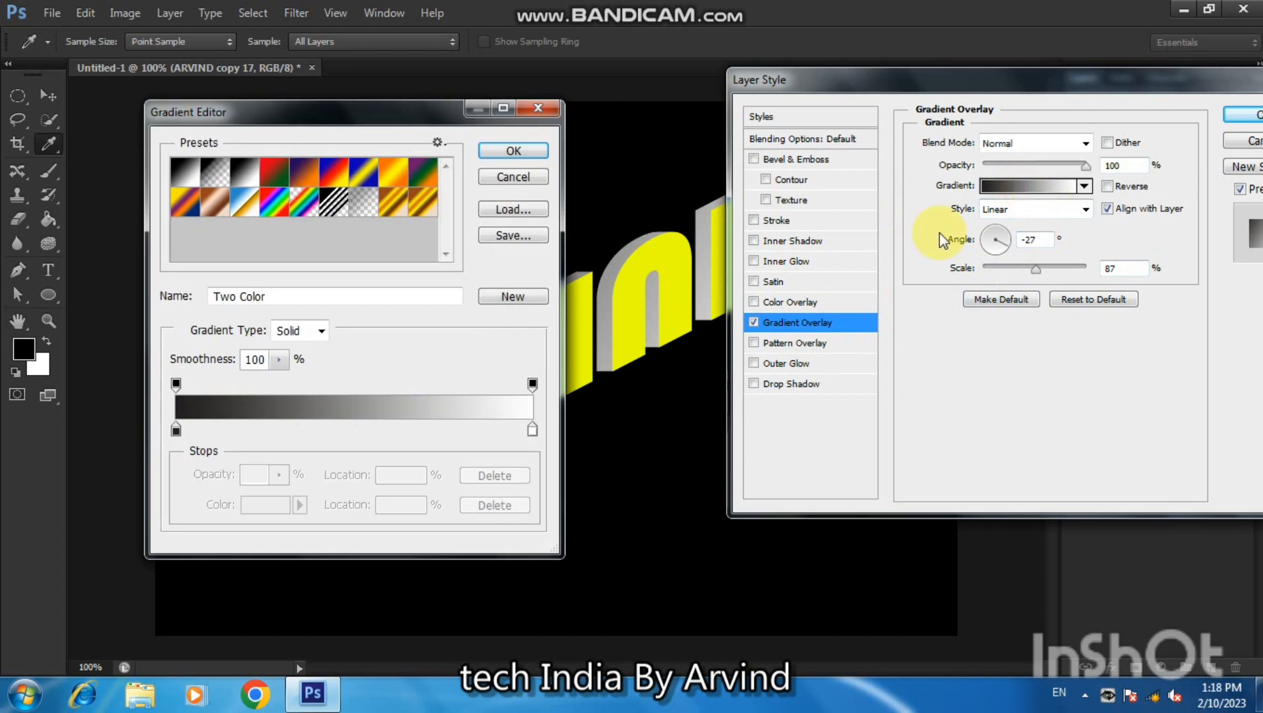
click(397, 173)
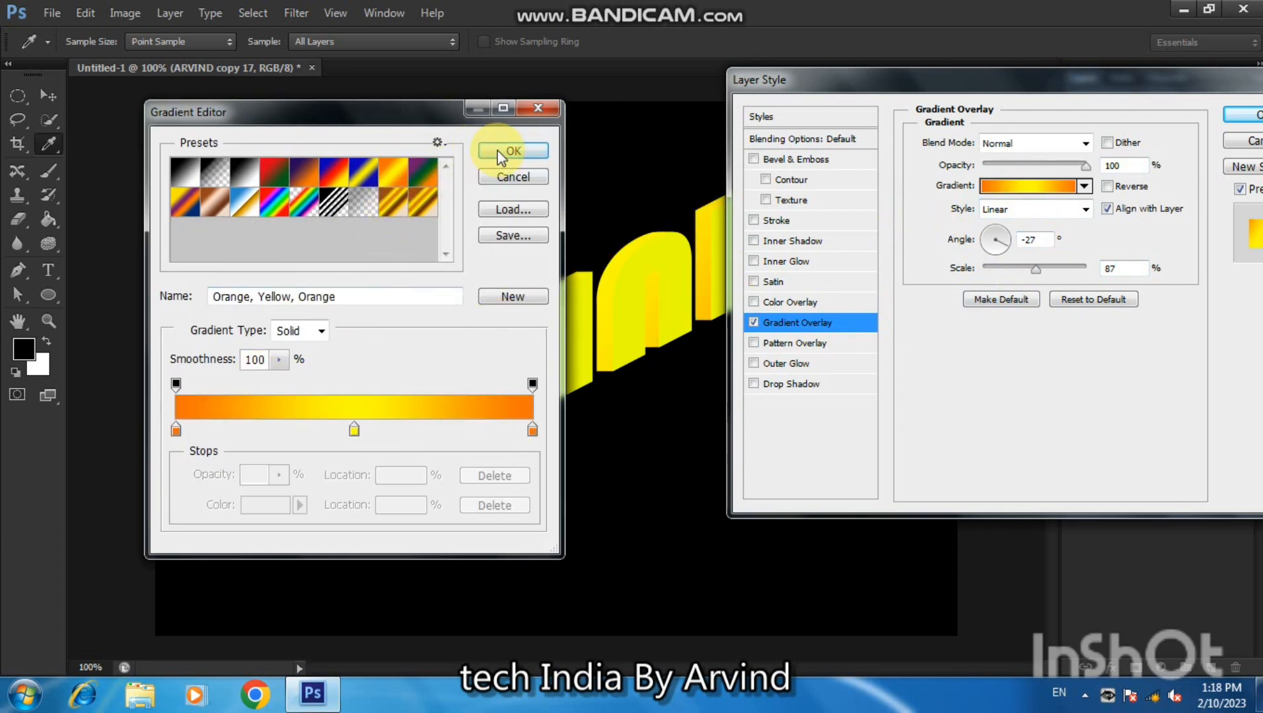
click(513, 151)
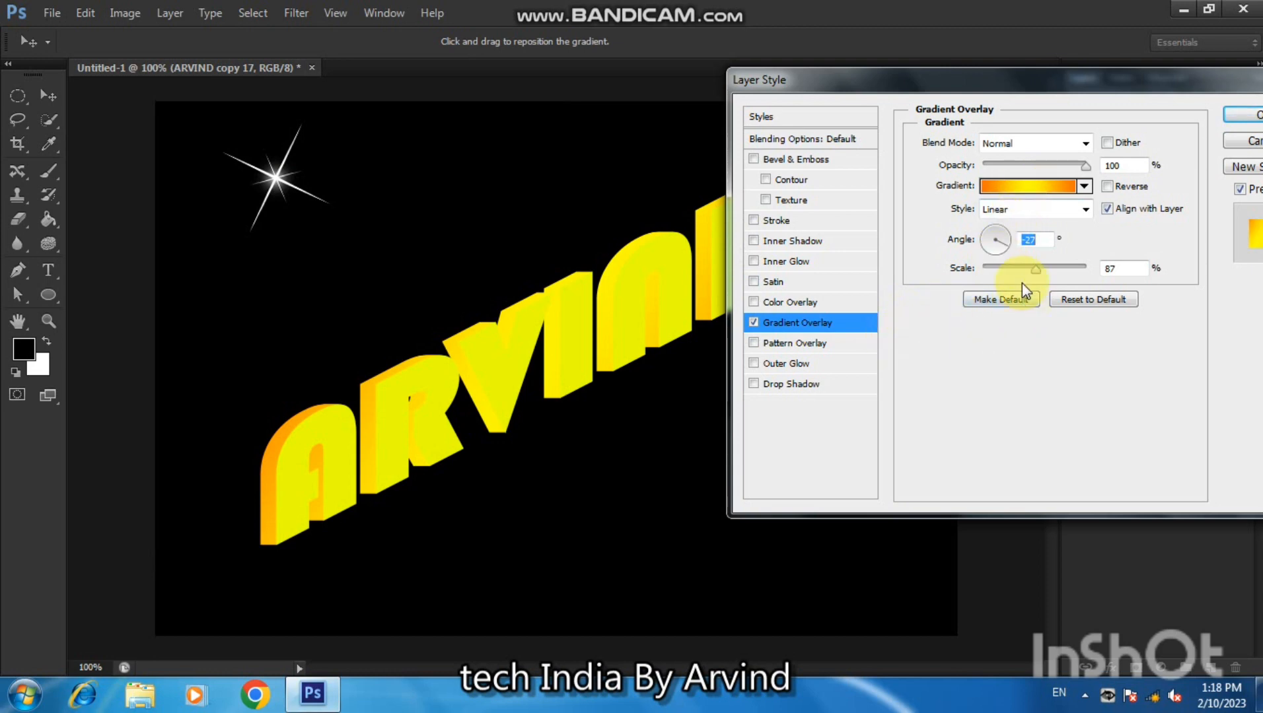
click(1225, 116)
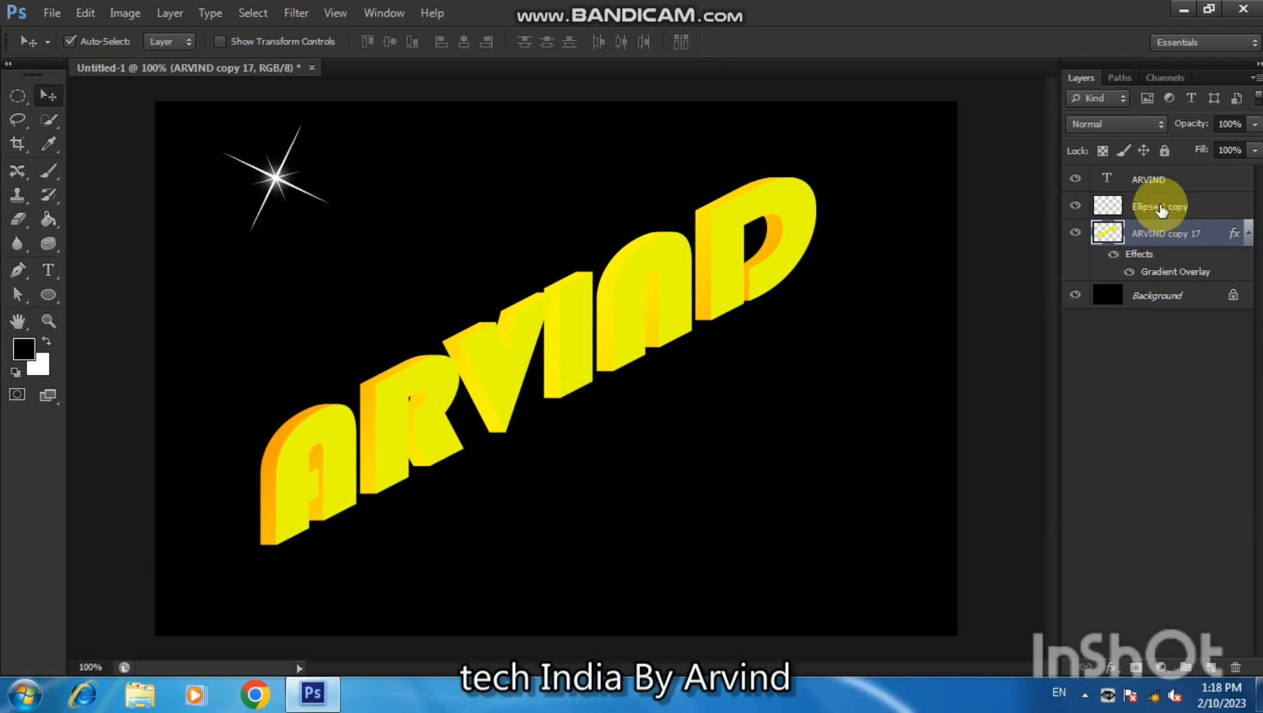
click(1161, 207)
right_click(1160, 207)
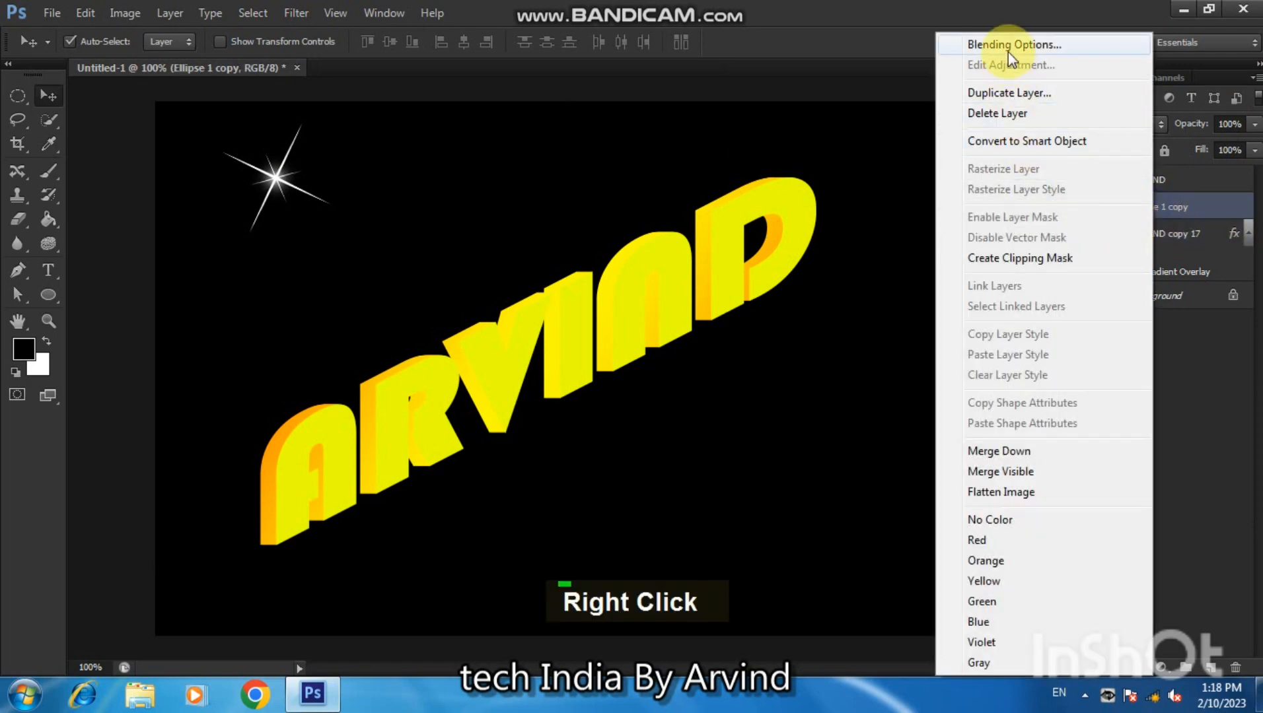
click(1008, 49)
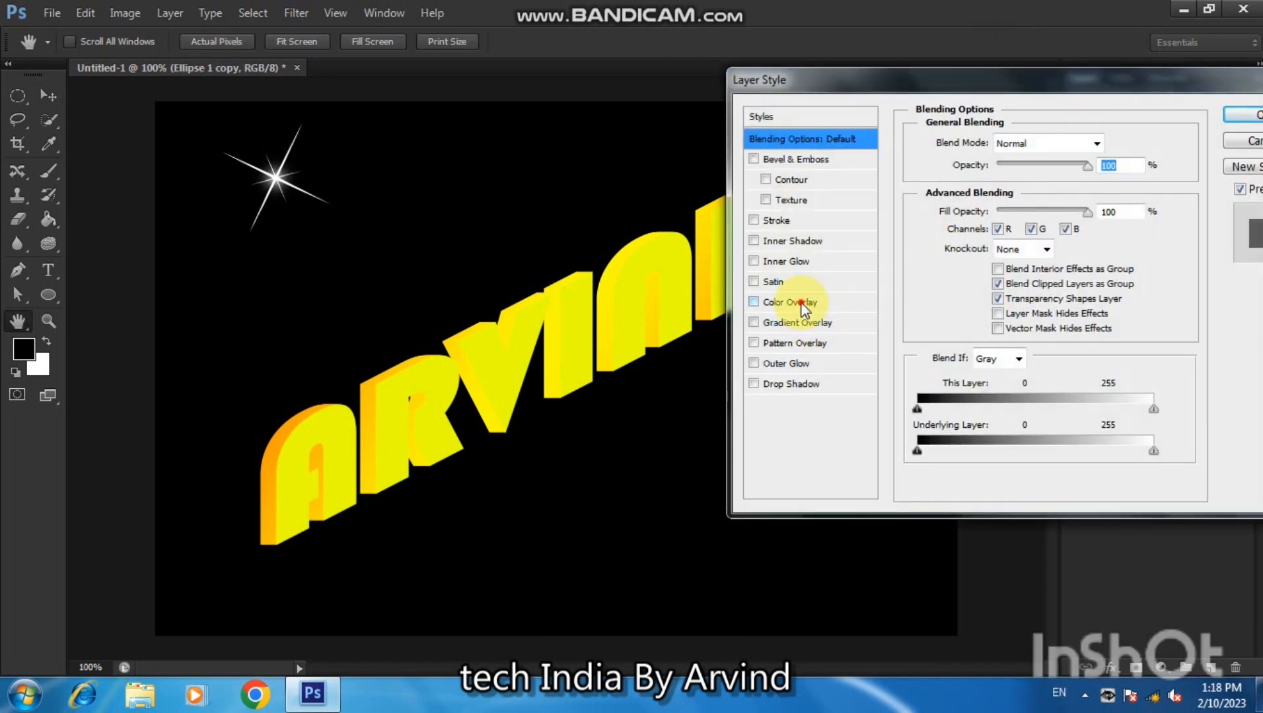
click(848, 300)
click(754, 303)
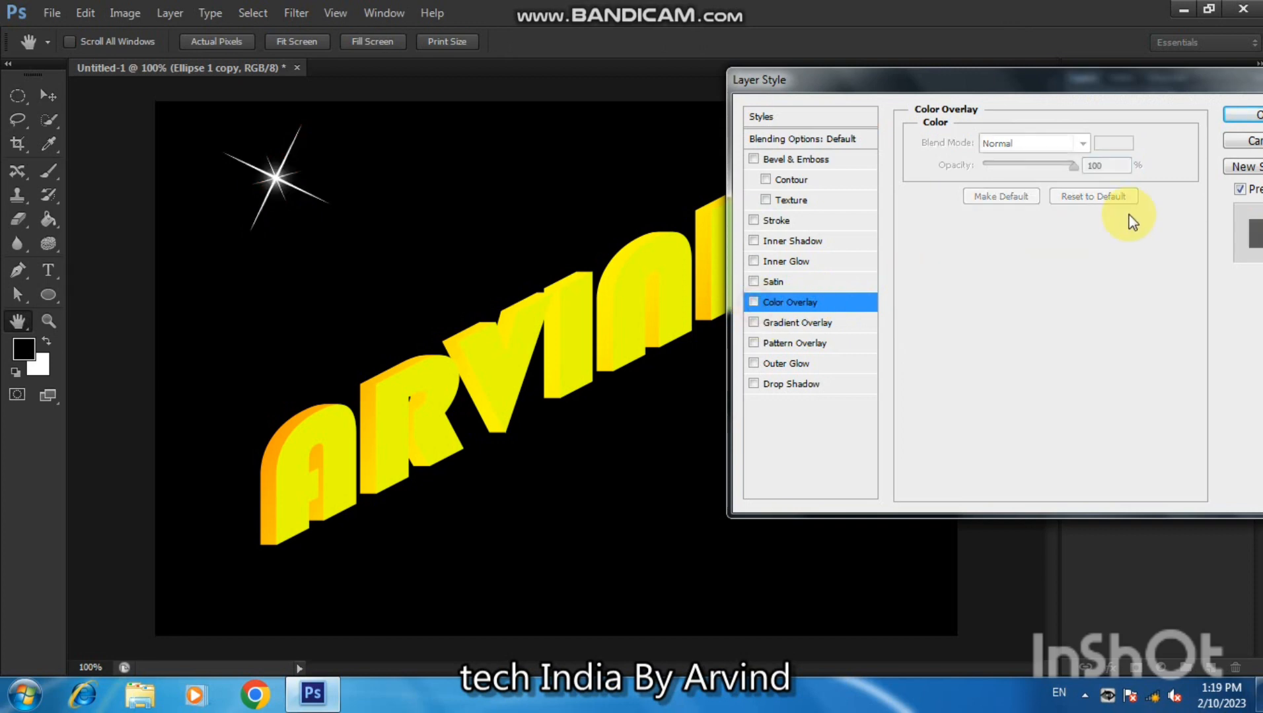
click(1226, 139)
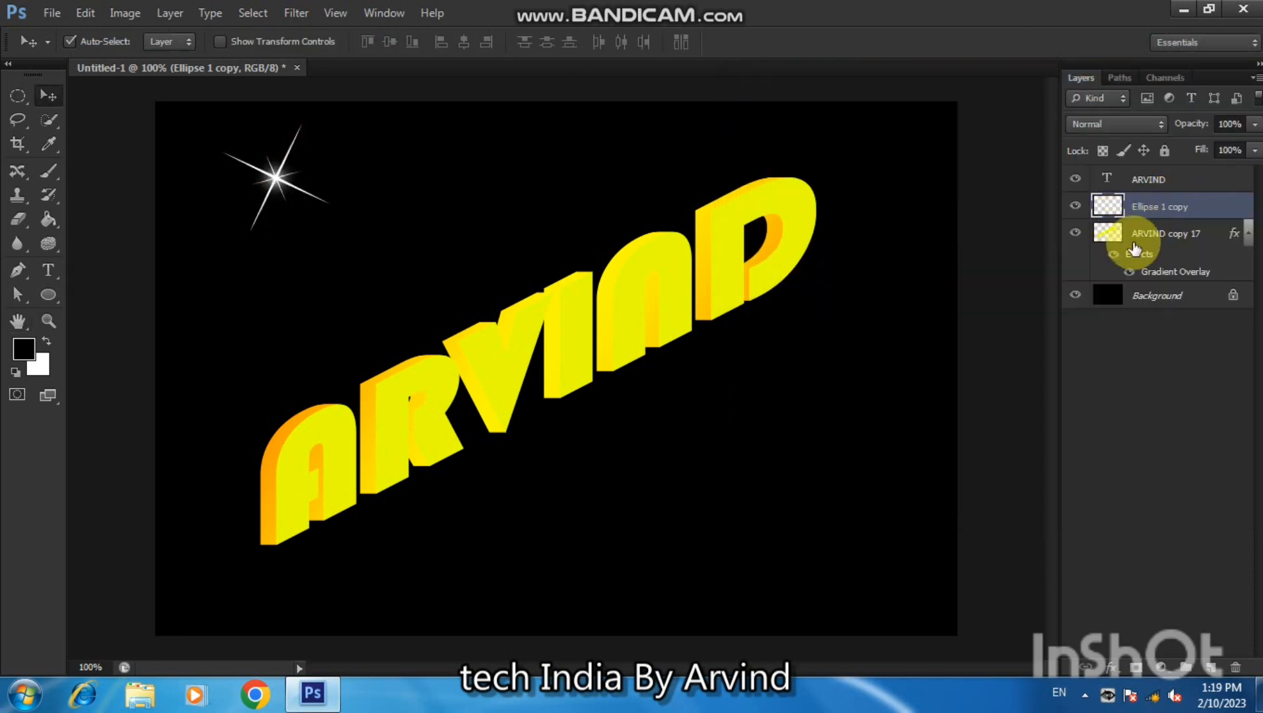
Add a Color Overlay to the top name text layer in light gray bababa.
right_click(1143, 181)
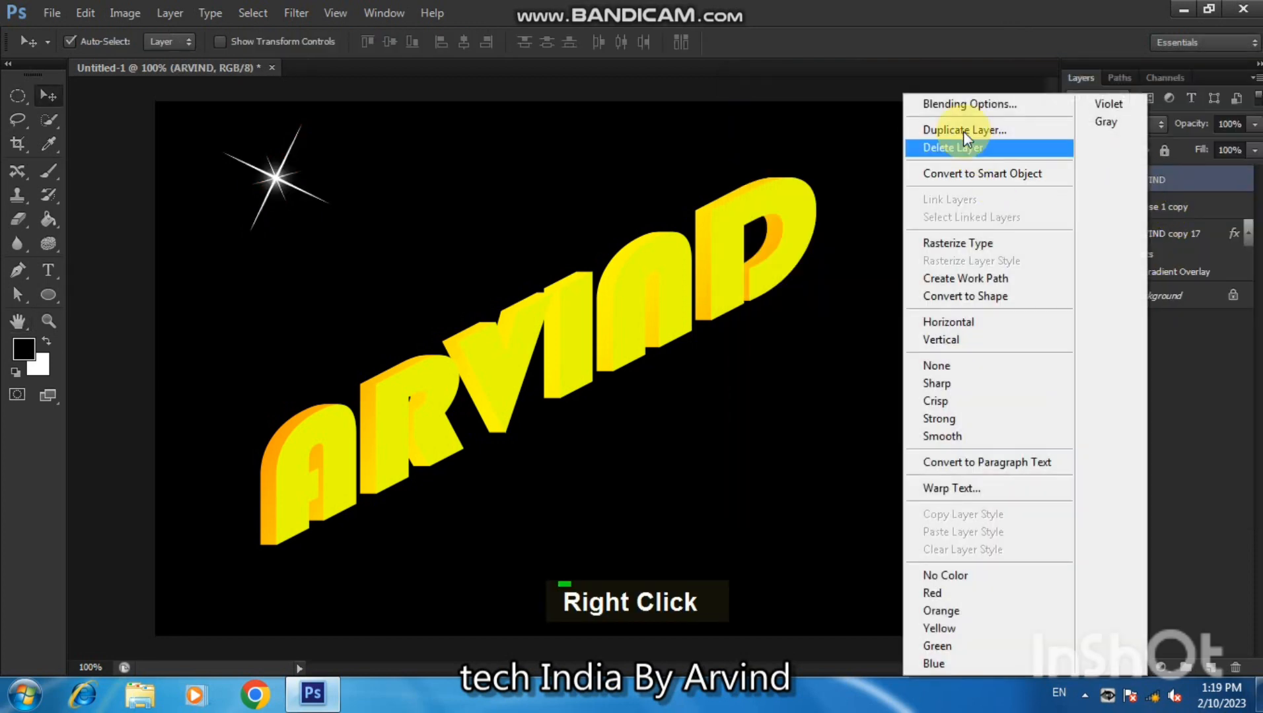
click(946, 106)
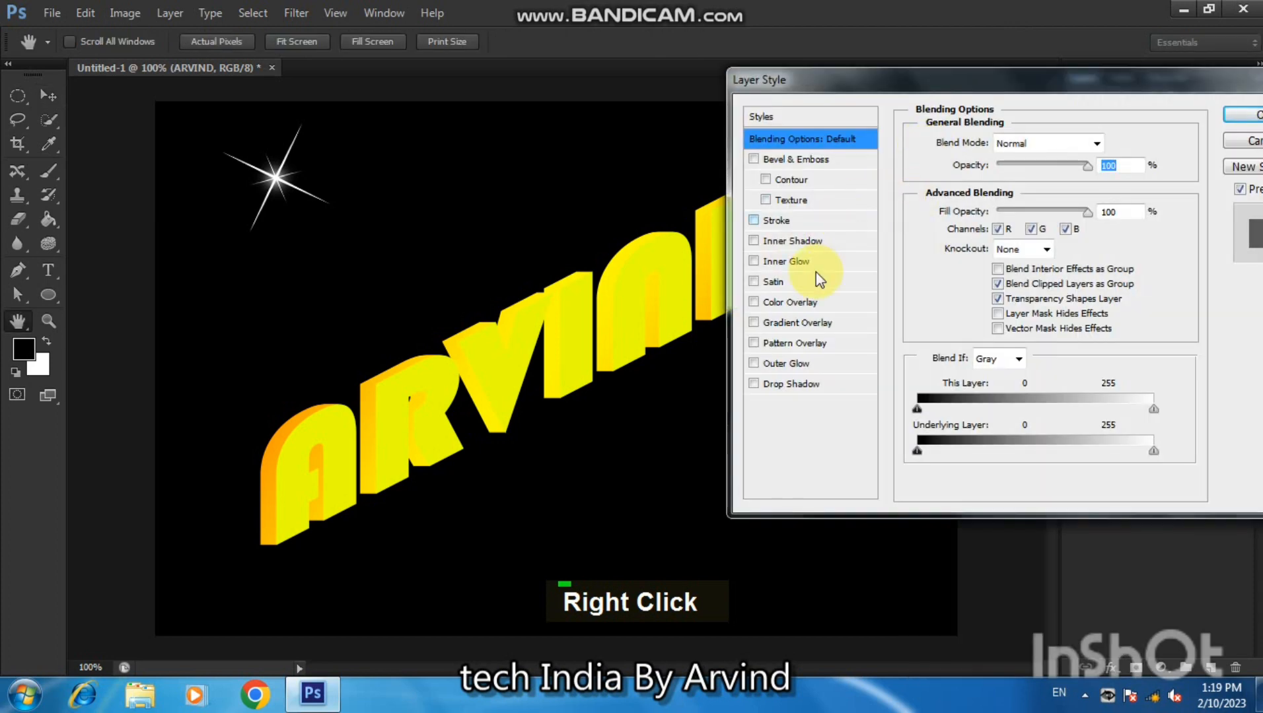
click(812, 304)
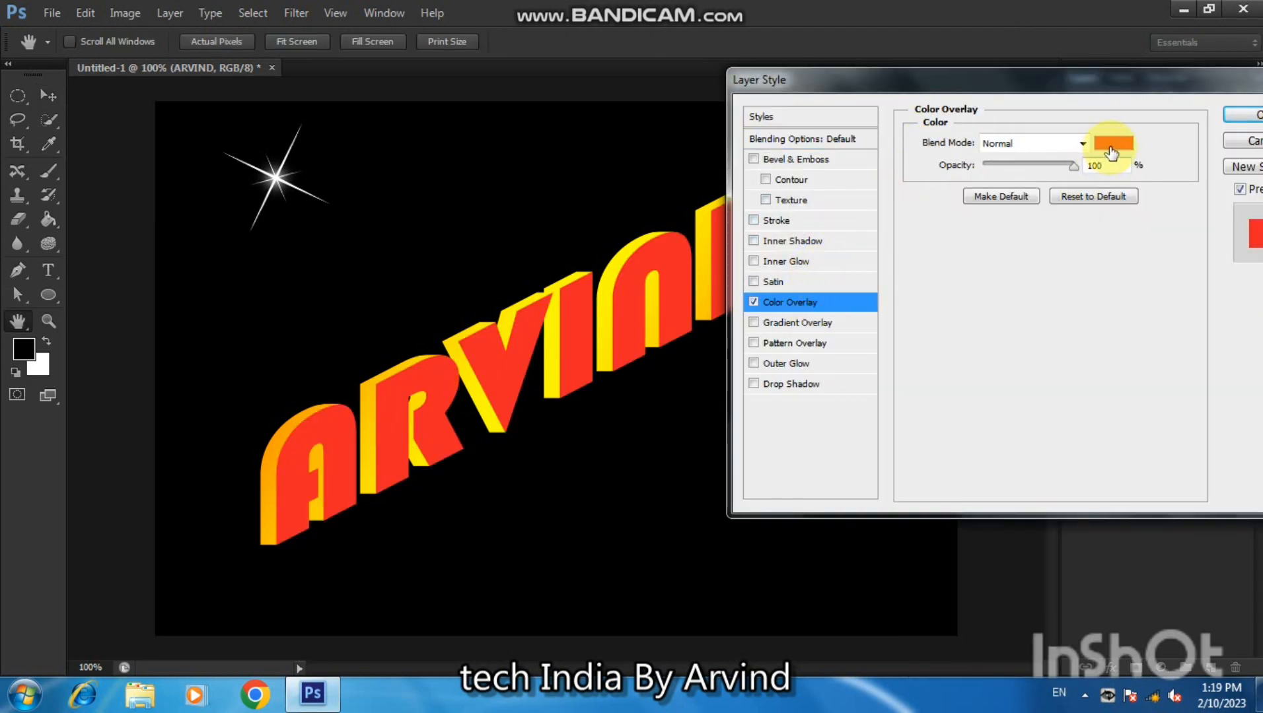
click(1112, 152)
drag(693, 231, 643, 226)
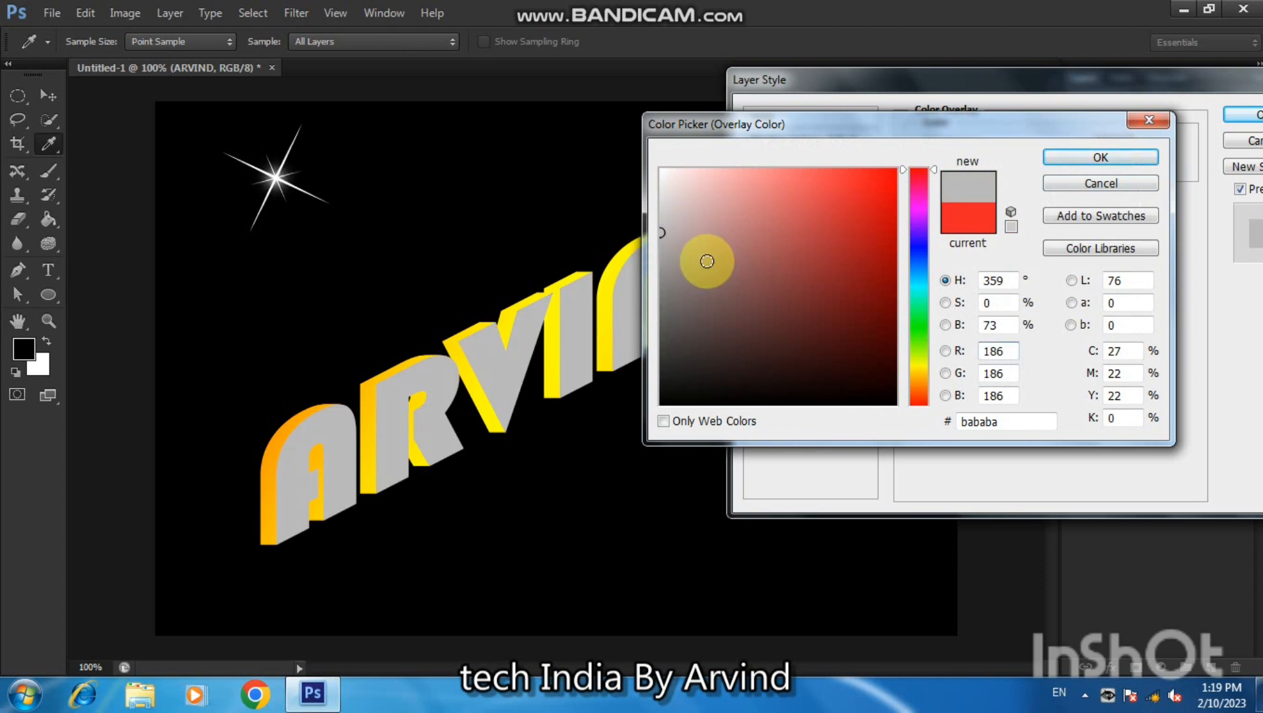
click(1070, 160)
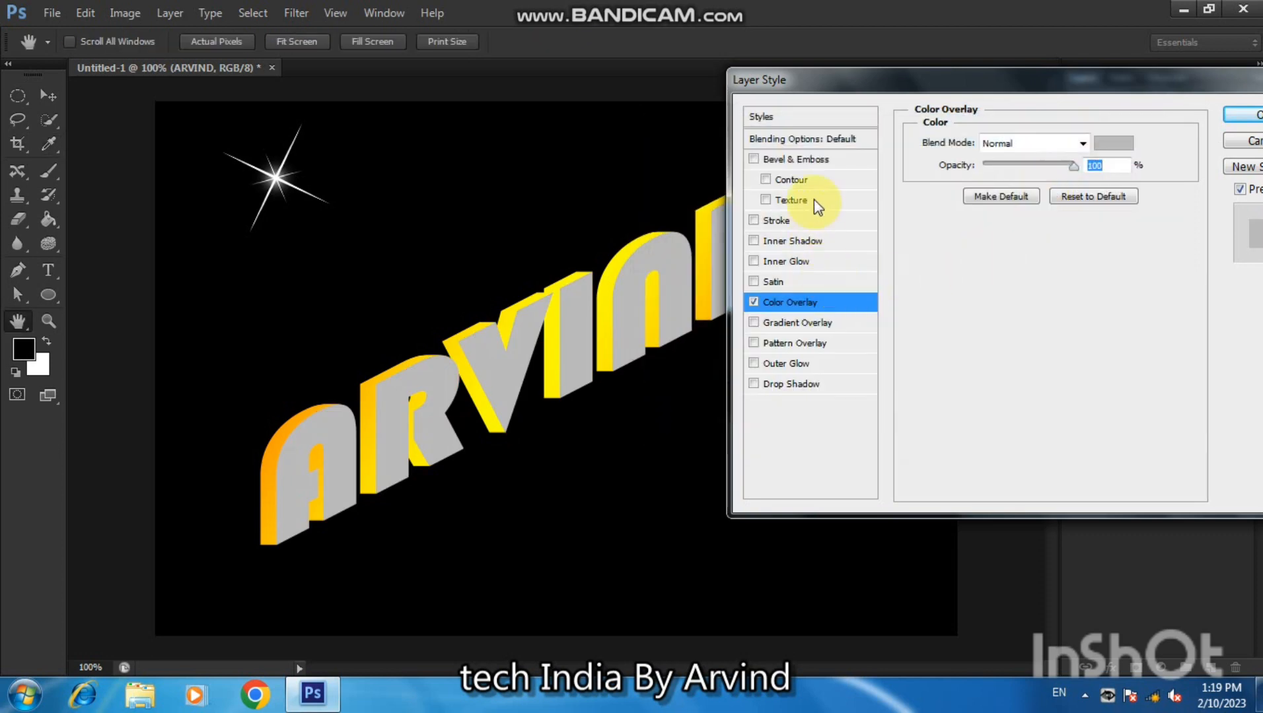
Add a smooth Inner Bevel to the name text with 1000% depth and 8 px size.
click(830, 163)
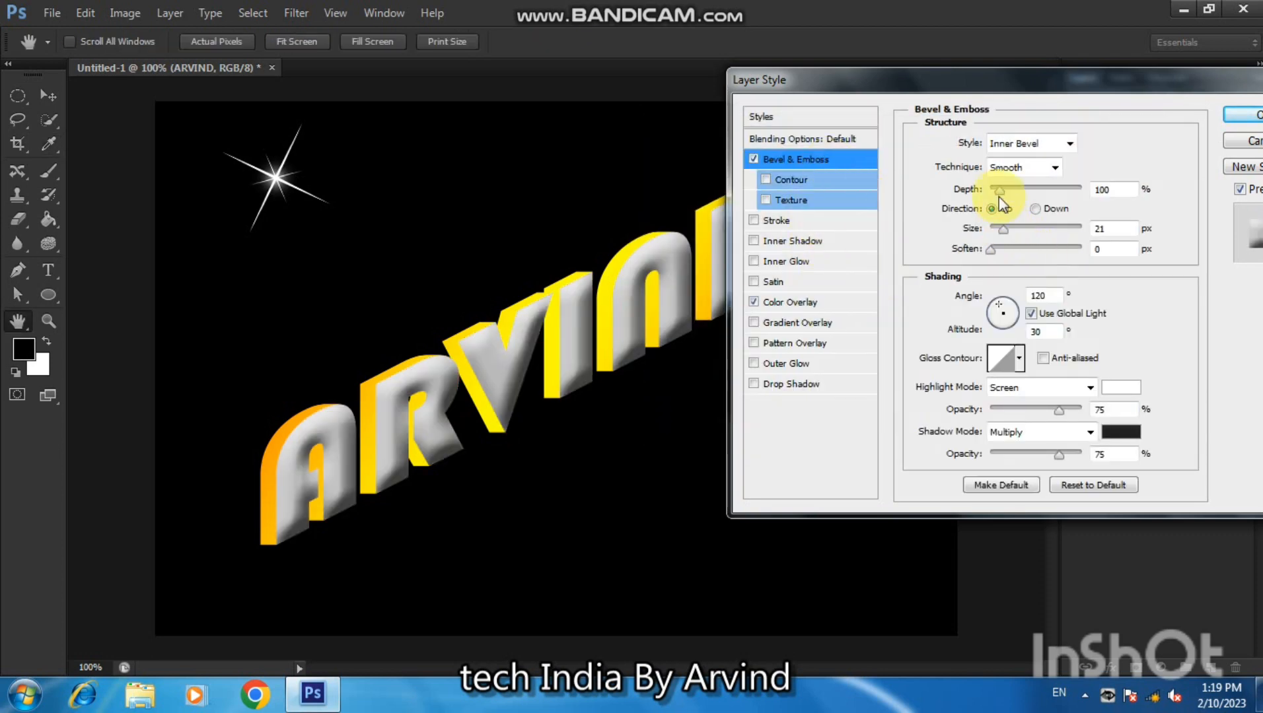
drag(999, 190, 1035, 191)
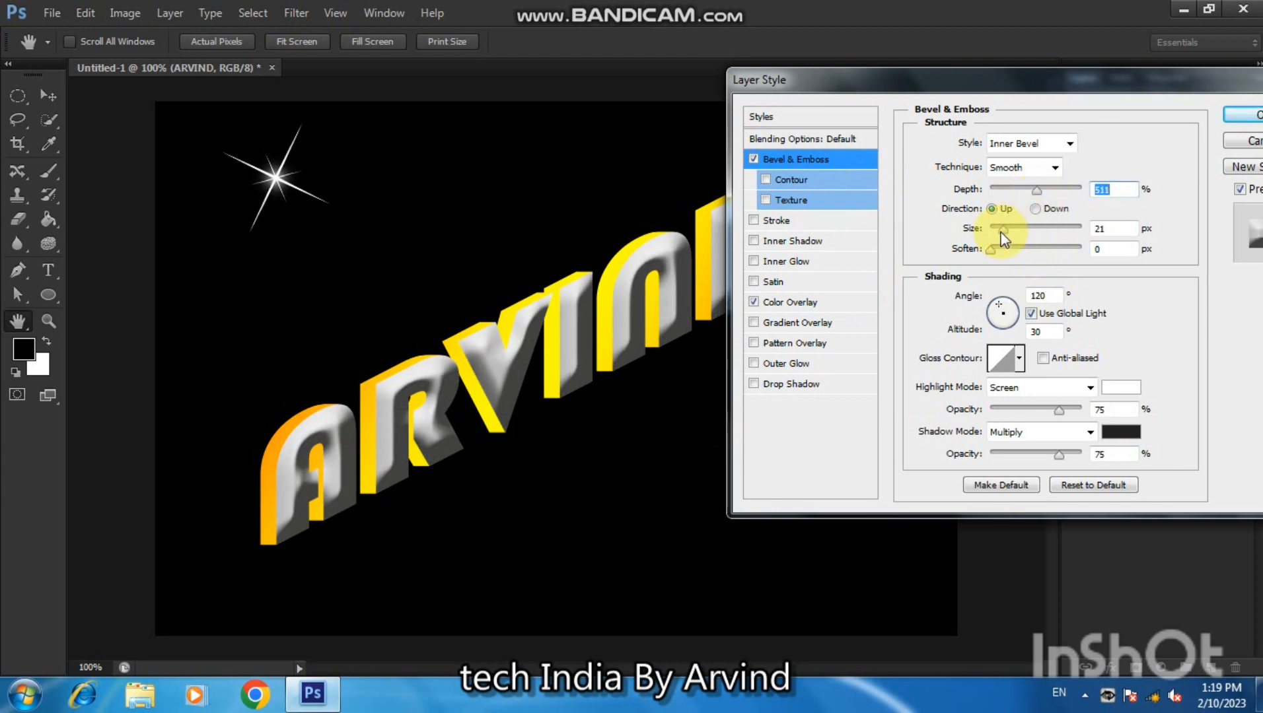
drag(1001, 232, 997, 234)
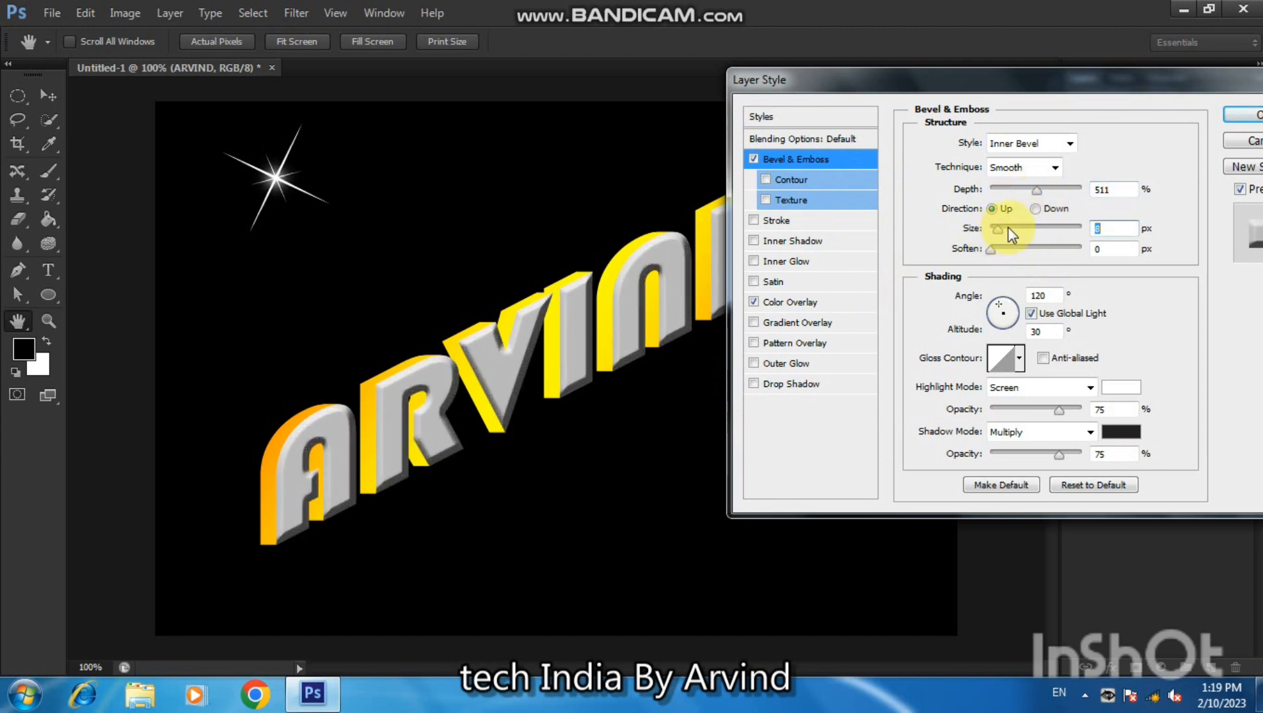
drag(1078, 193, 1100, 216)
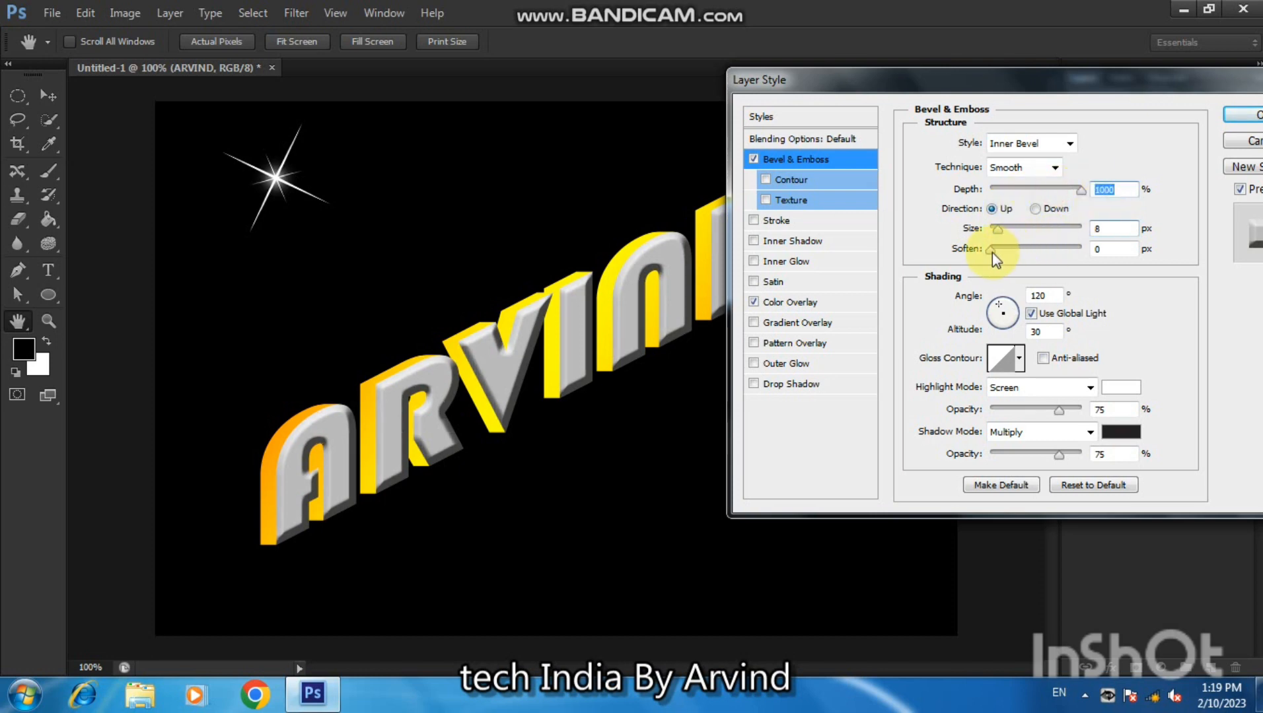
Set the bevel's light direction to an angle of -162° and an altitude of 42°.
click(1006, 309)
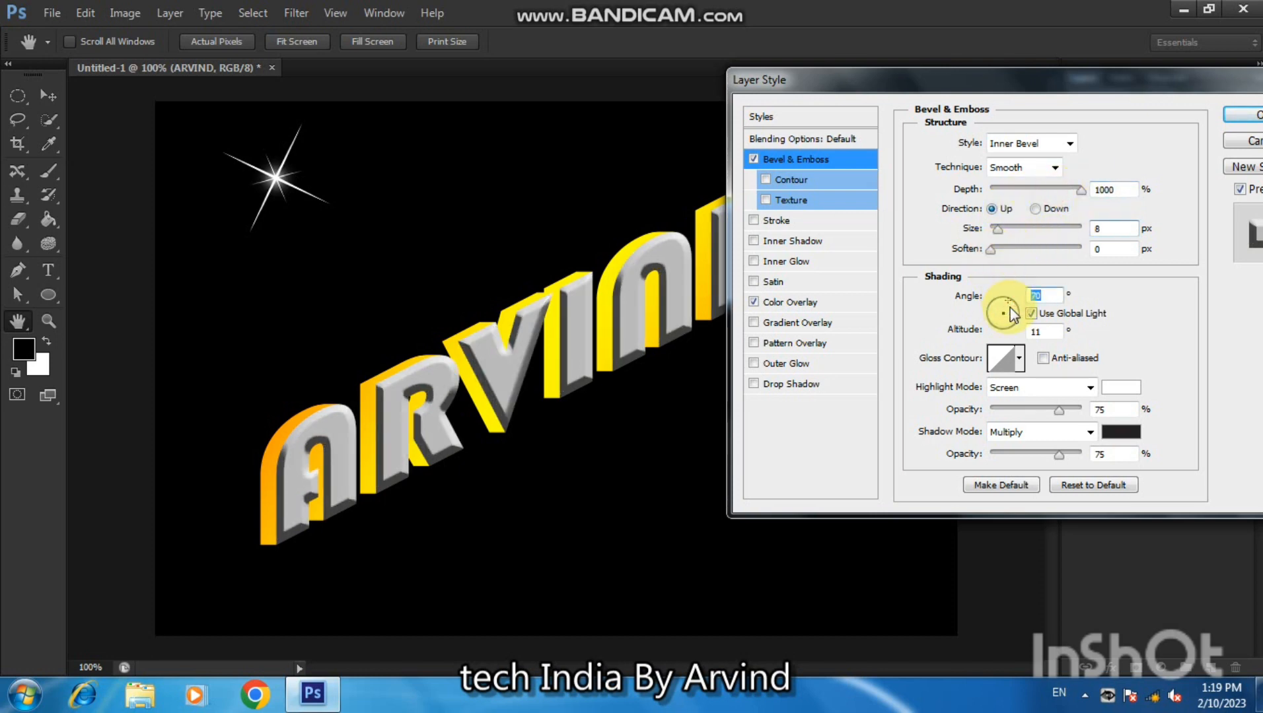
click(1010, 308)
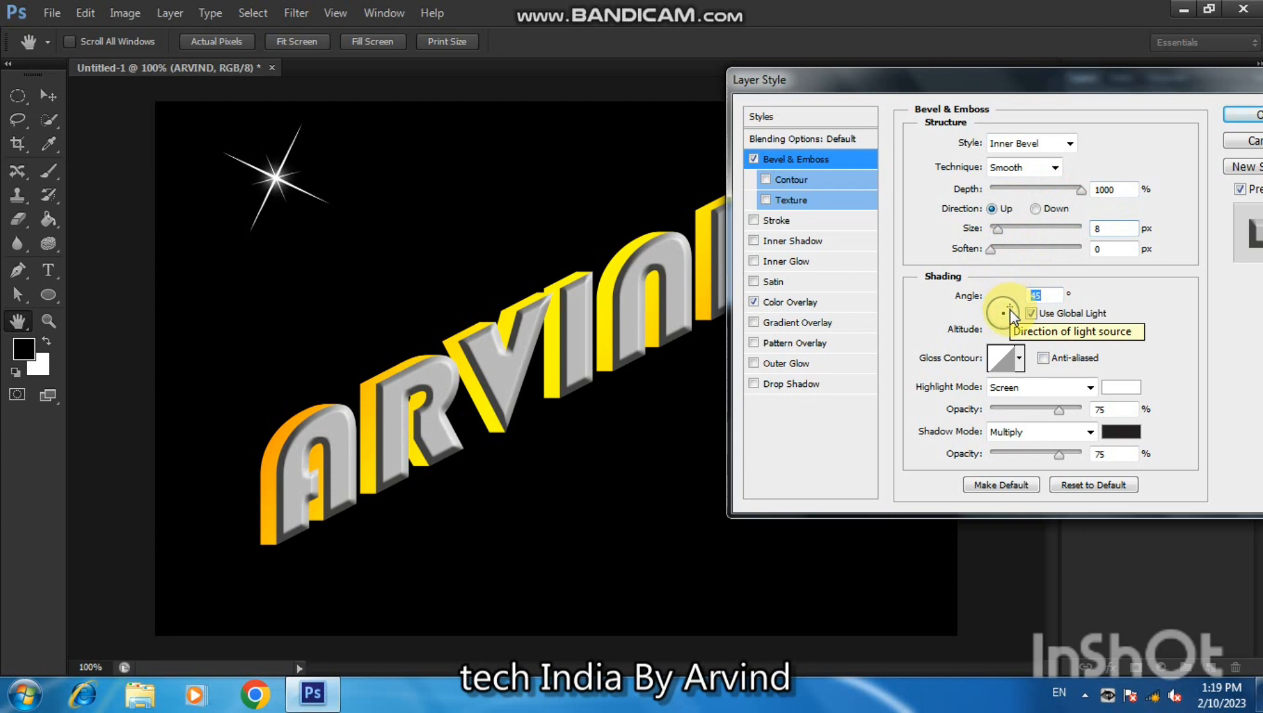
click(994, 320)
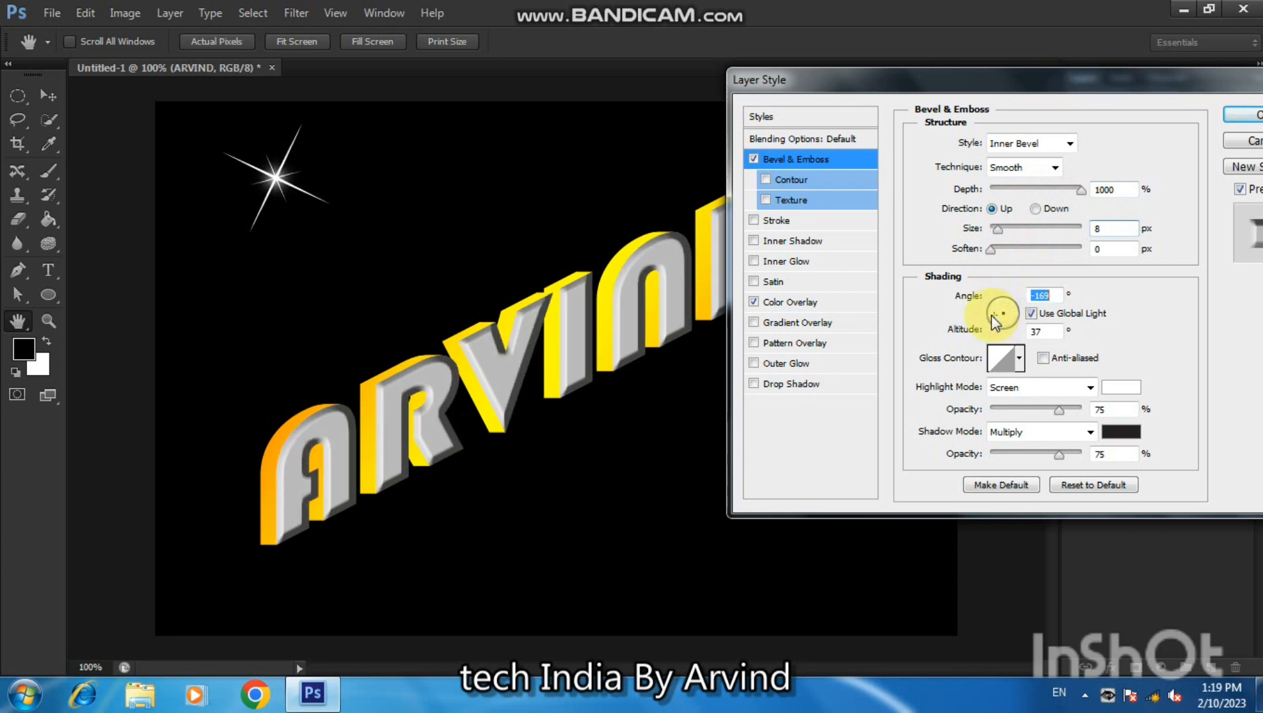
click(990, 321)
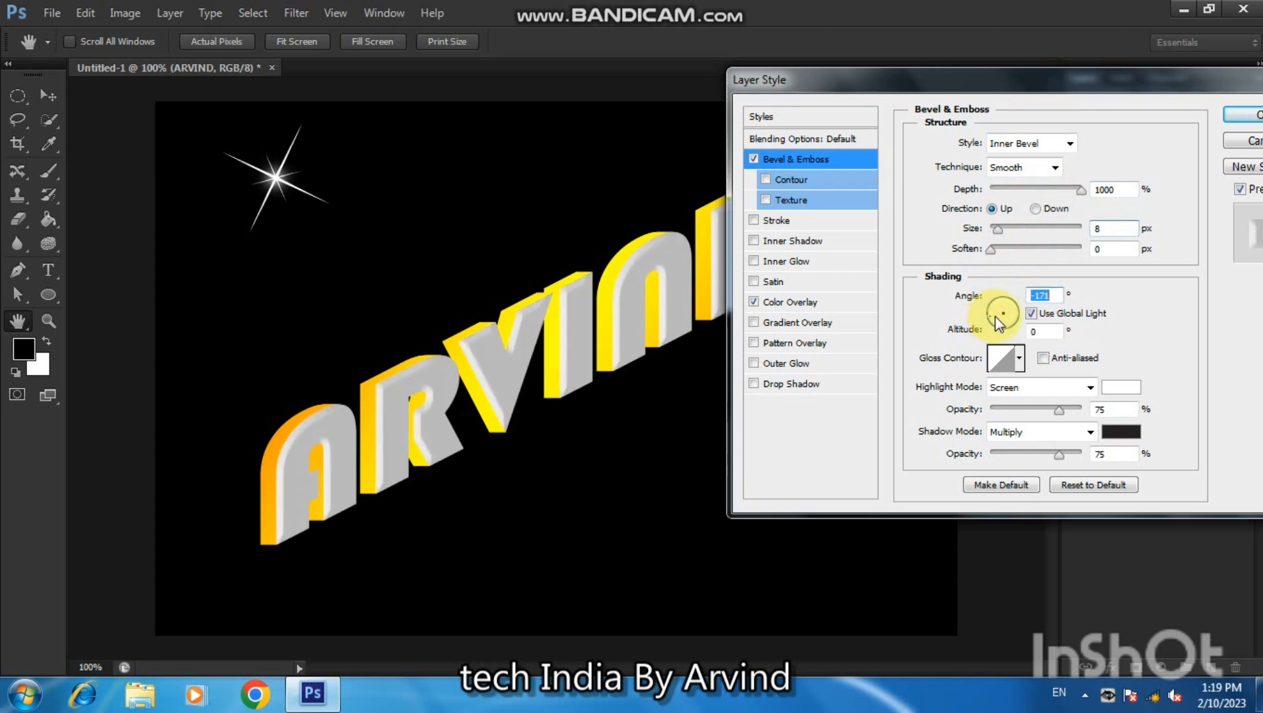
click(995, 319)
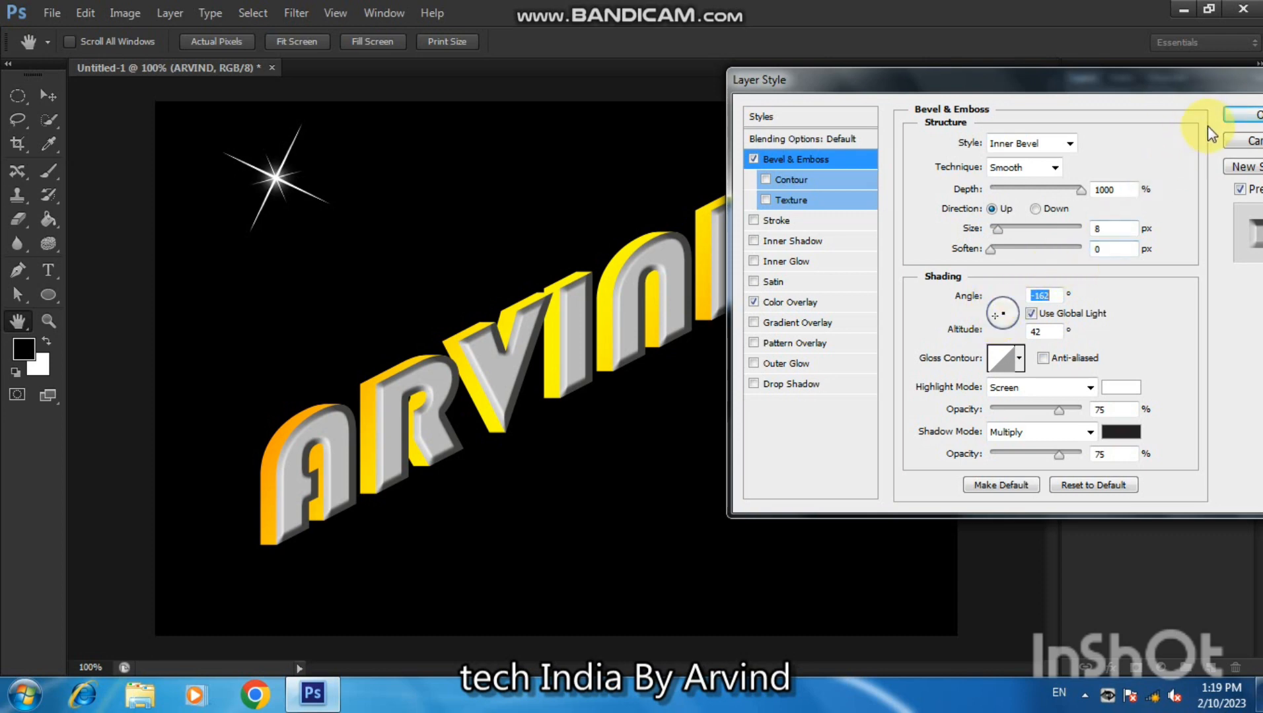
Change the name text's Color Overlay to a fully saturated dark red and apply the layer style.
click(831, 309)
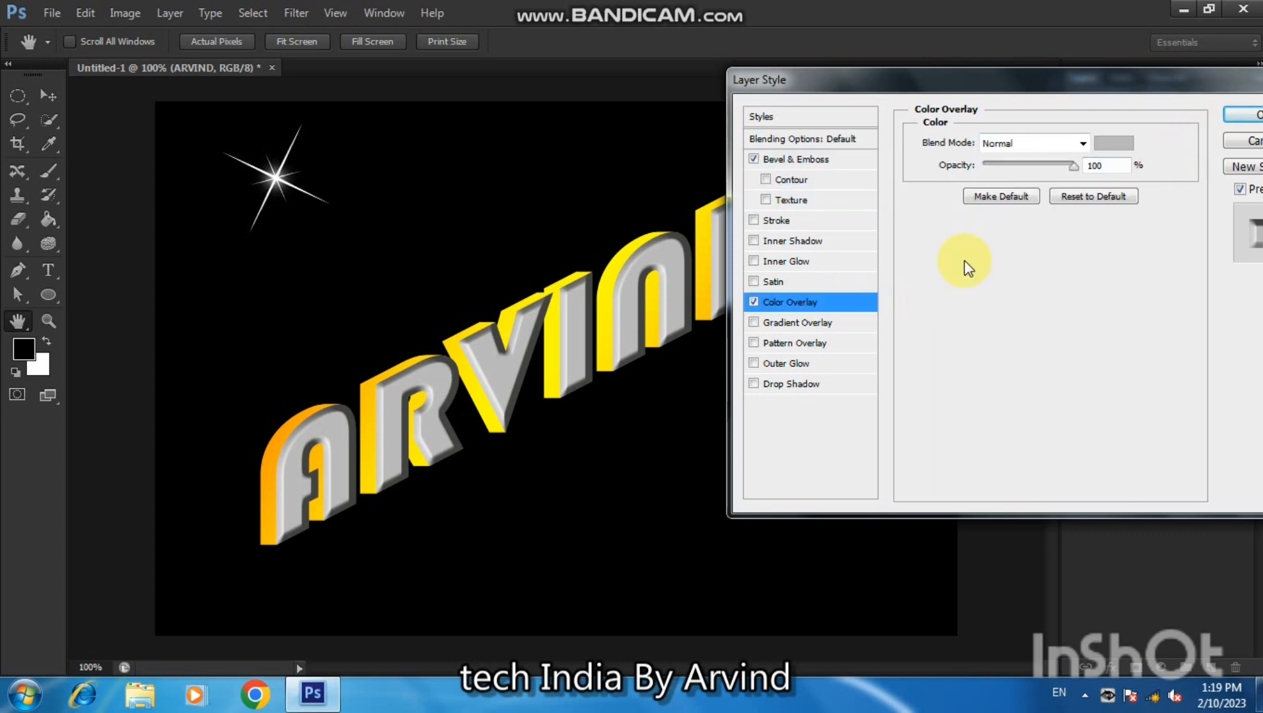
click(1115, 142)
click(896, 284)
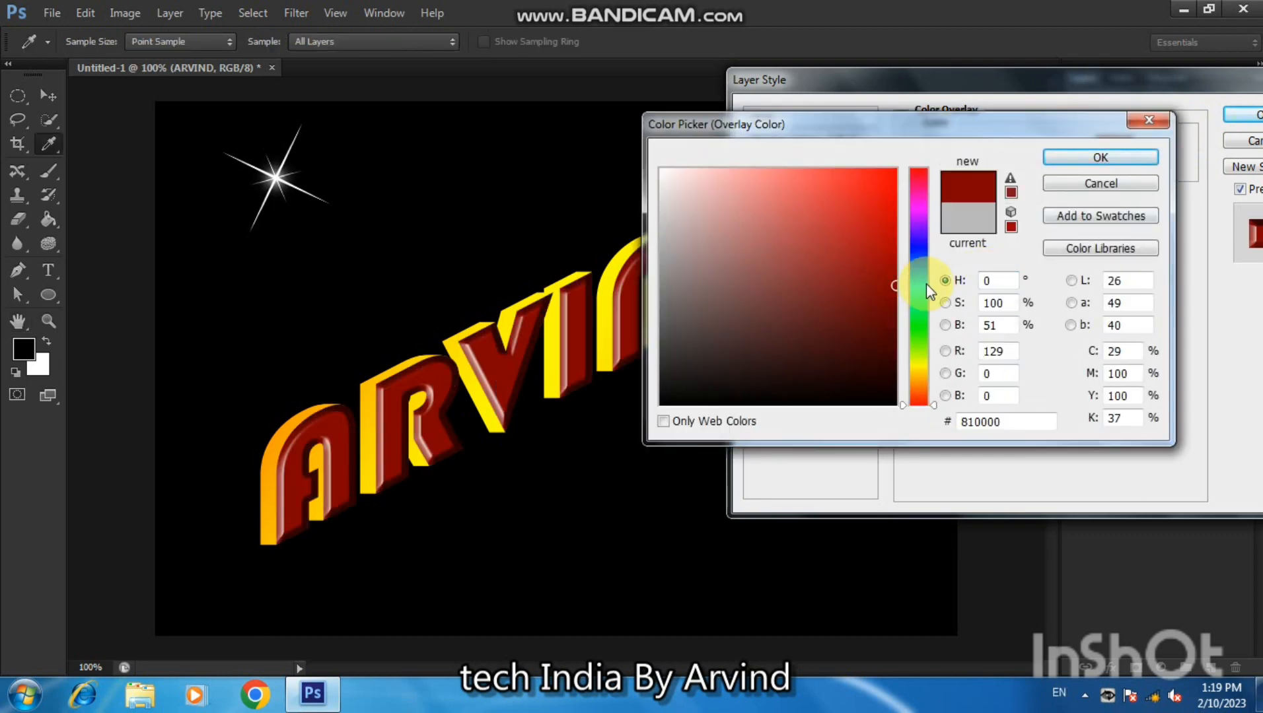
click(896, 322)
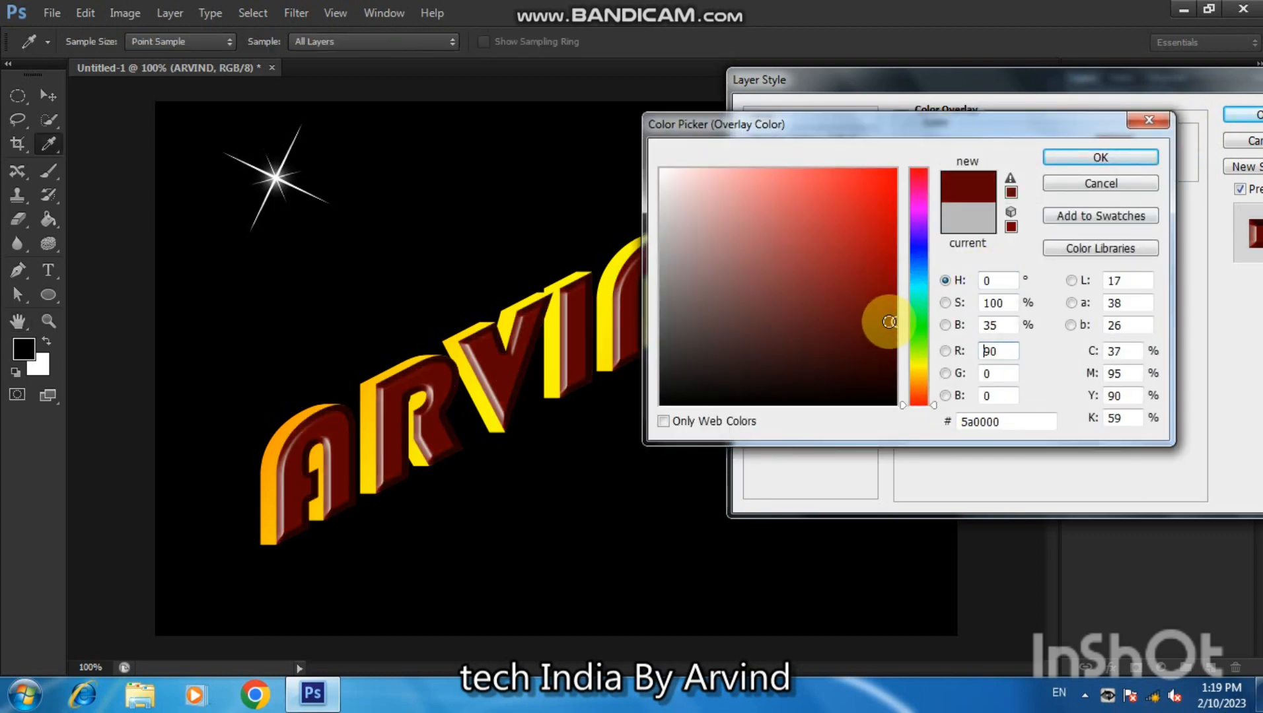
drag(905, 322, 919, 338)
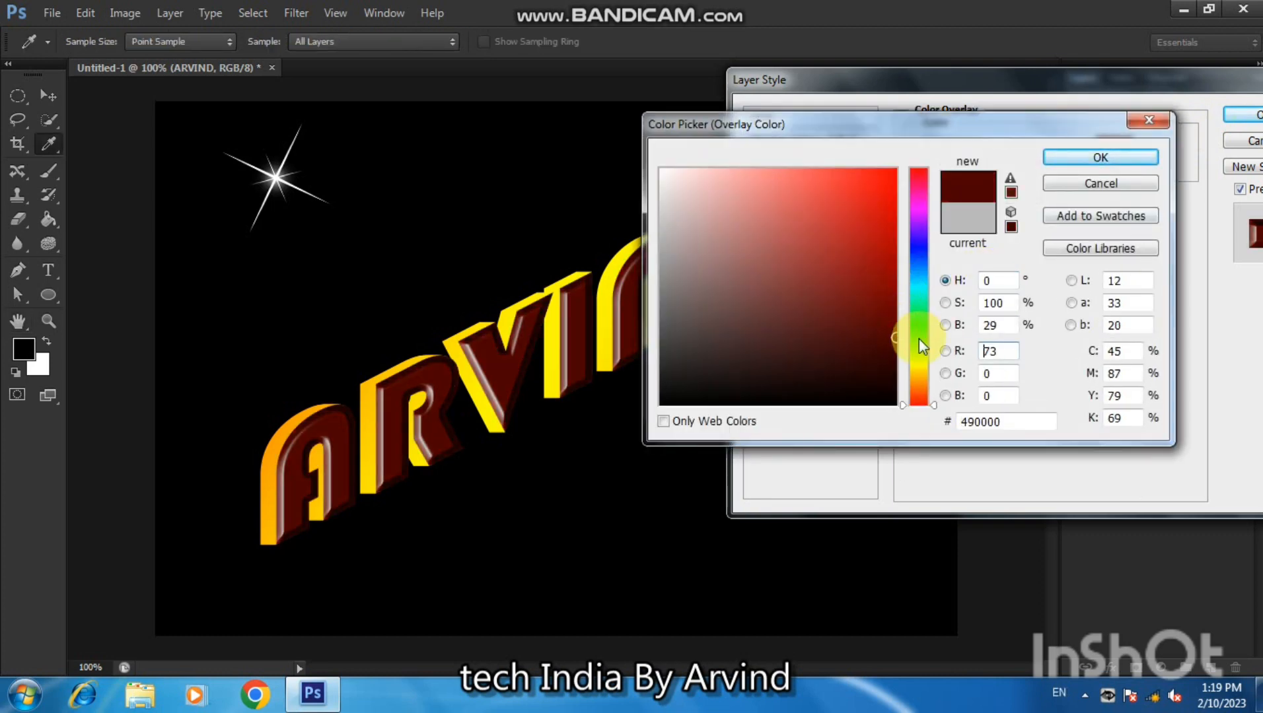
click(893, 308)
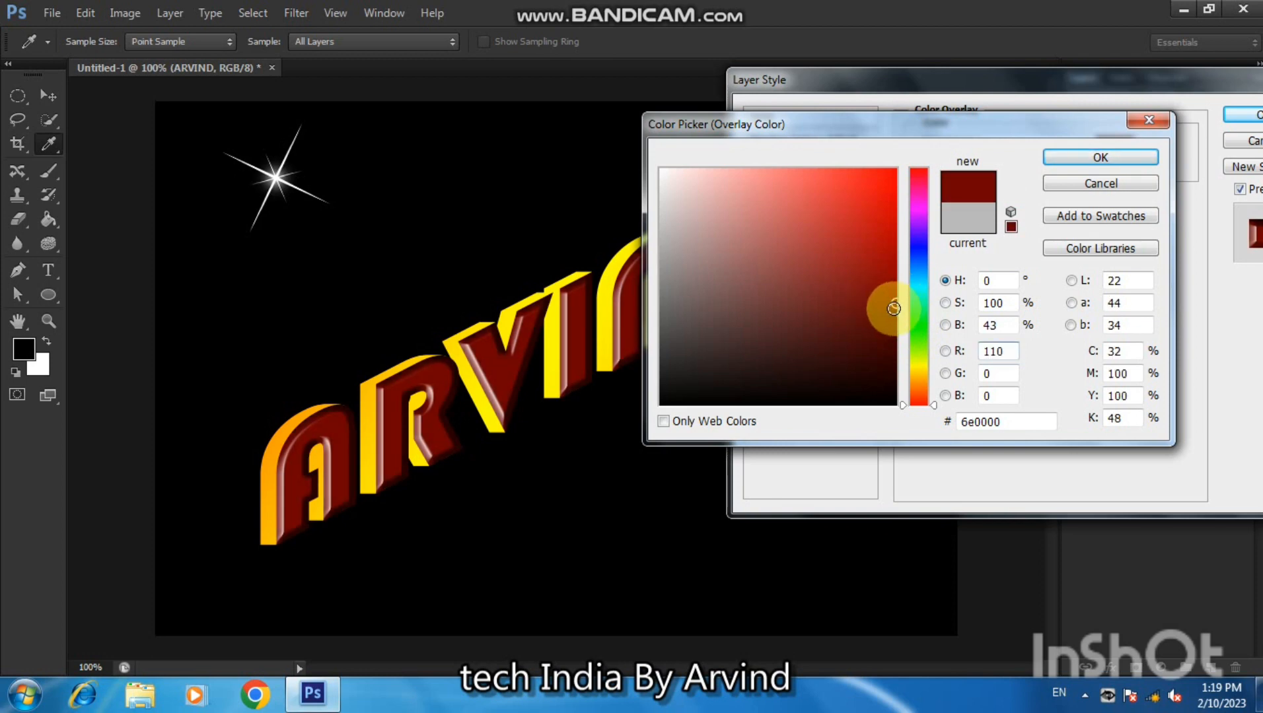
mouse_move(893, 308)
mouse_down()
mouse_move(919, 278)
mouse_move(895, 279)
mouse_move(931, 315)
mouse_up()
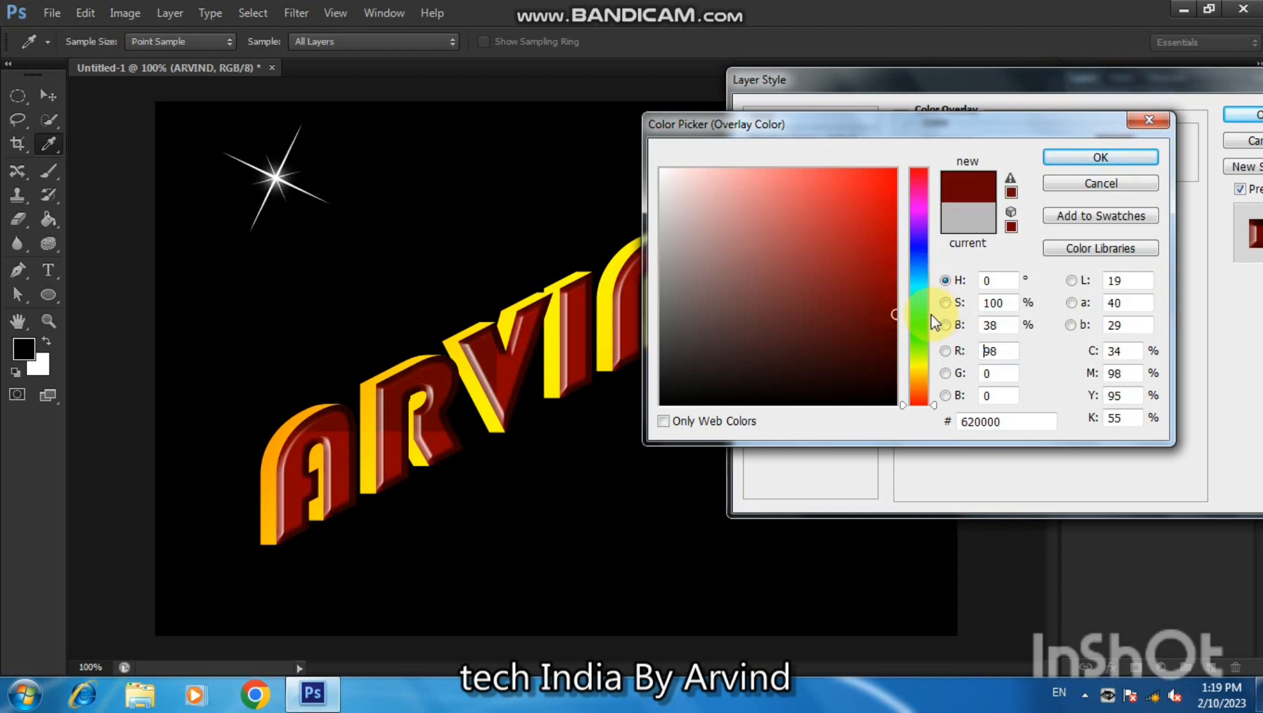
click(890, 293)
click(1098, 160)
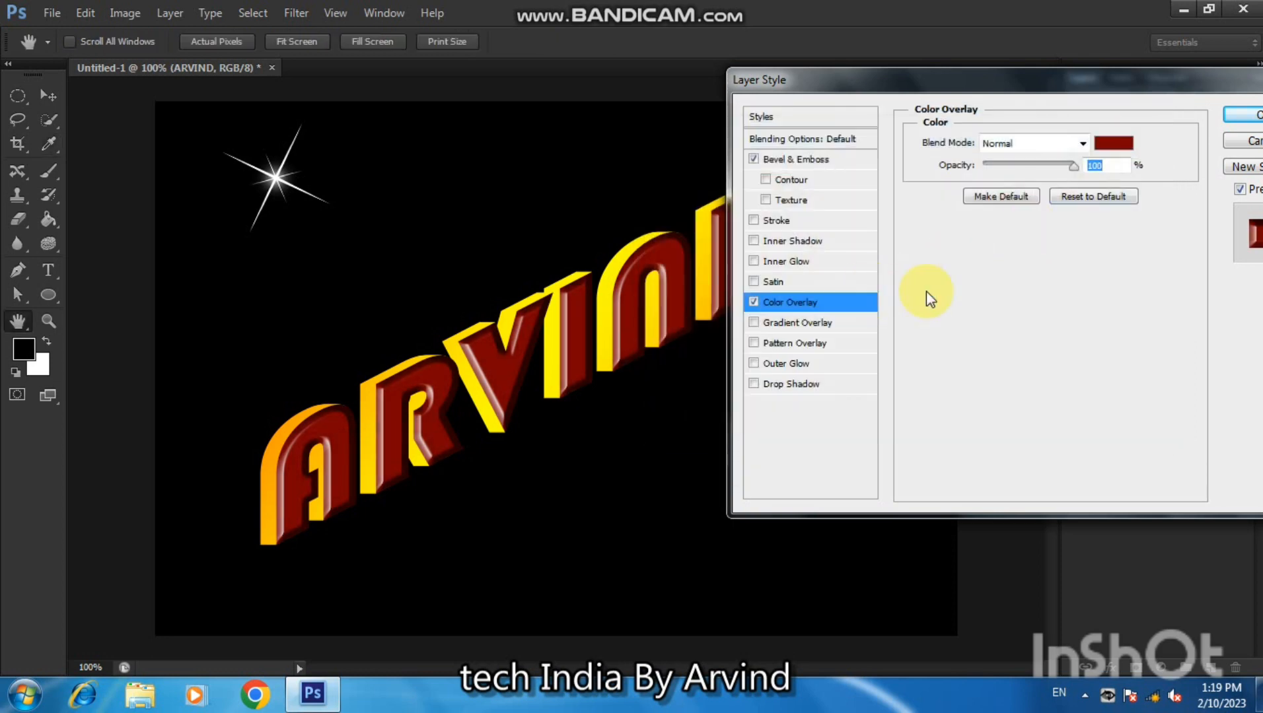
click(1232, 121)
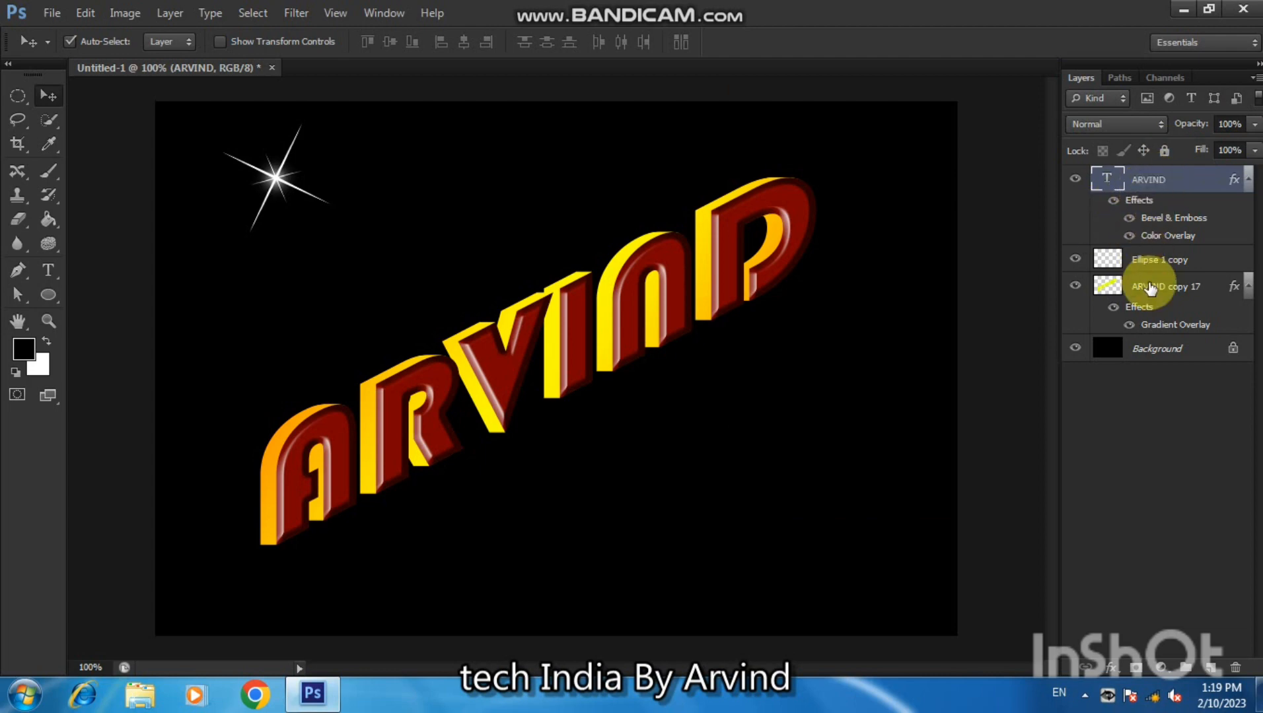
Set the Gradient Overlay angle of the merged extrusion layer to -104°.
click(1150, 286)
right_click(1150, 286)
click(1003, 44)
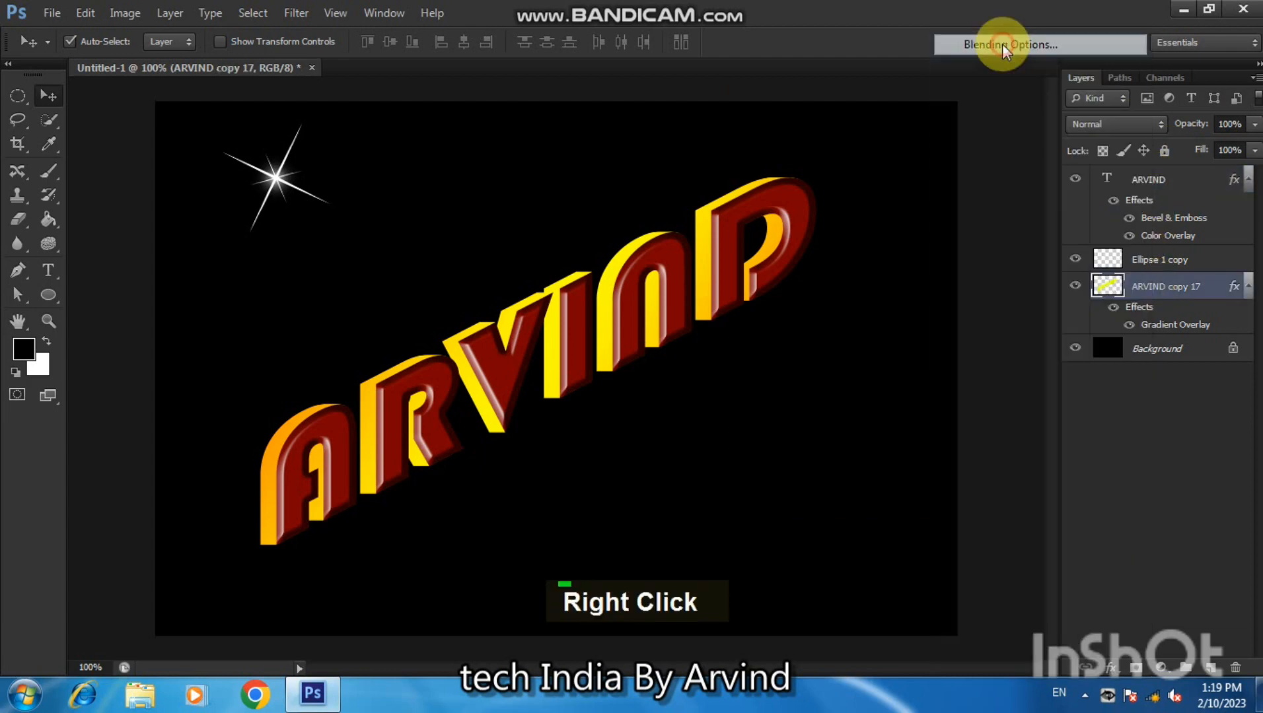
click(835, 320)
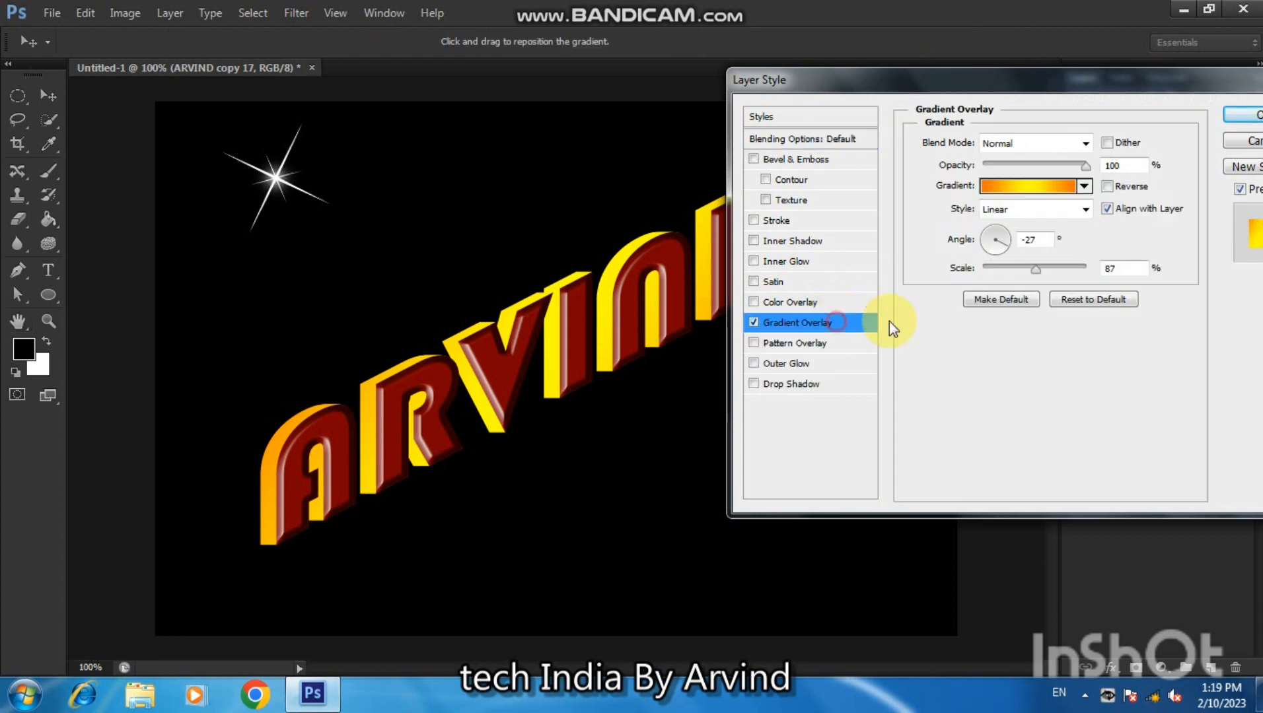
click(1002, 240)
mouse_move(1003, 236)
mouse_down()
mouse_move(988, 236)
mouse_move(1004, 235)
mouse_up()
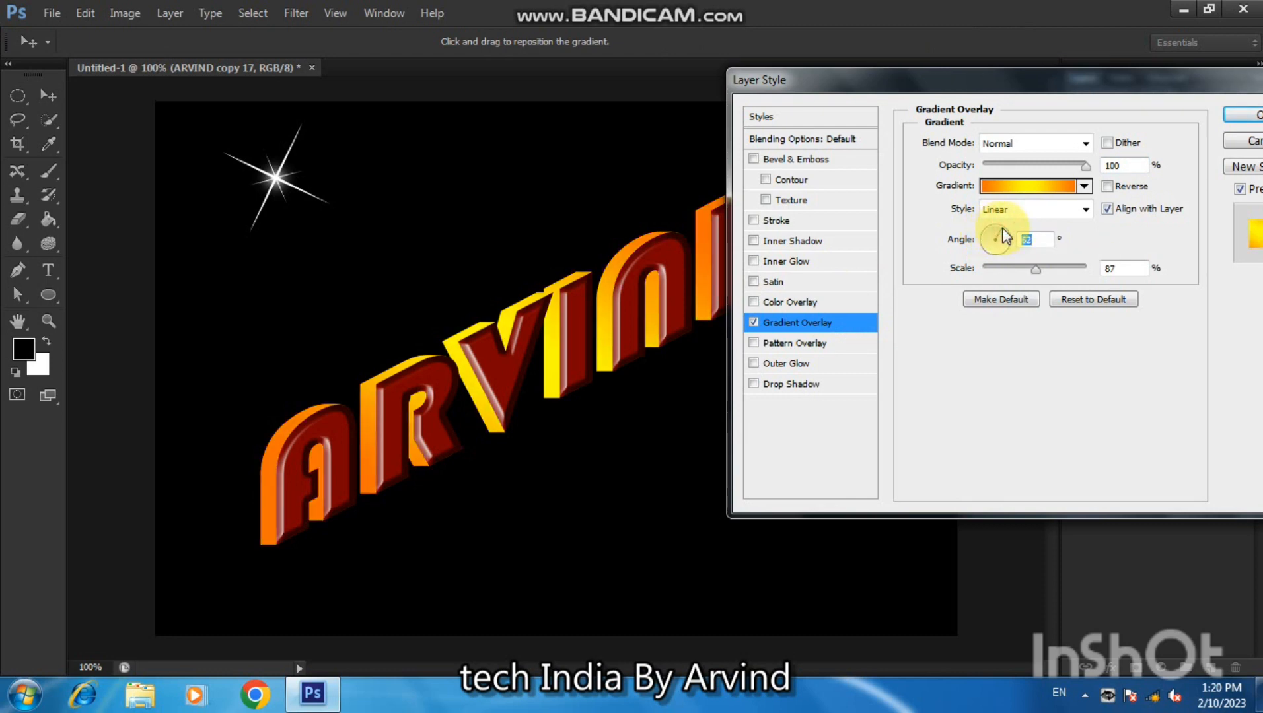
click(1007, 232)
click(1008, 239)
click(1000, 254)
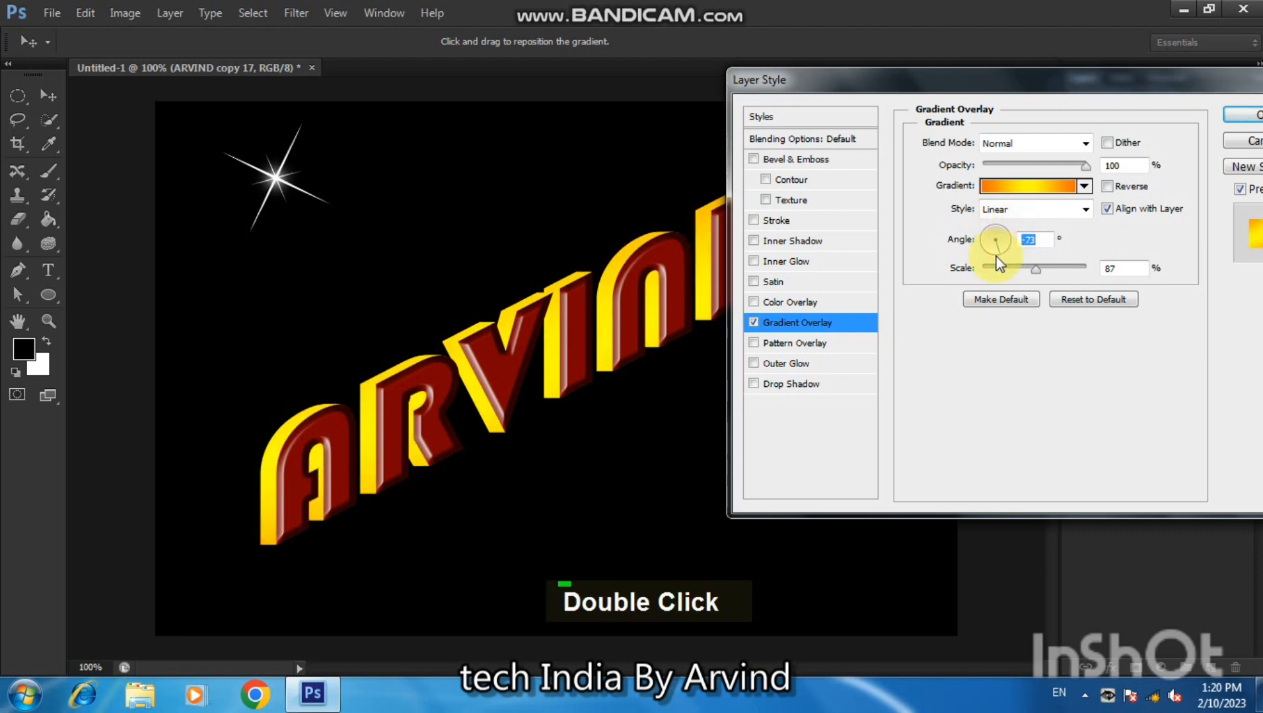
drag(1003, 250, 1007, 244)
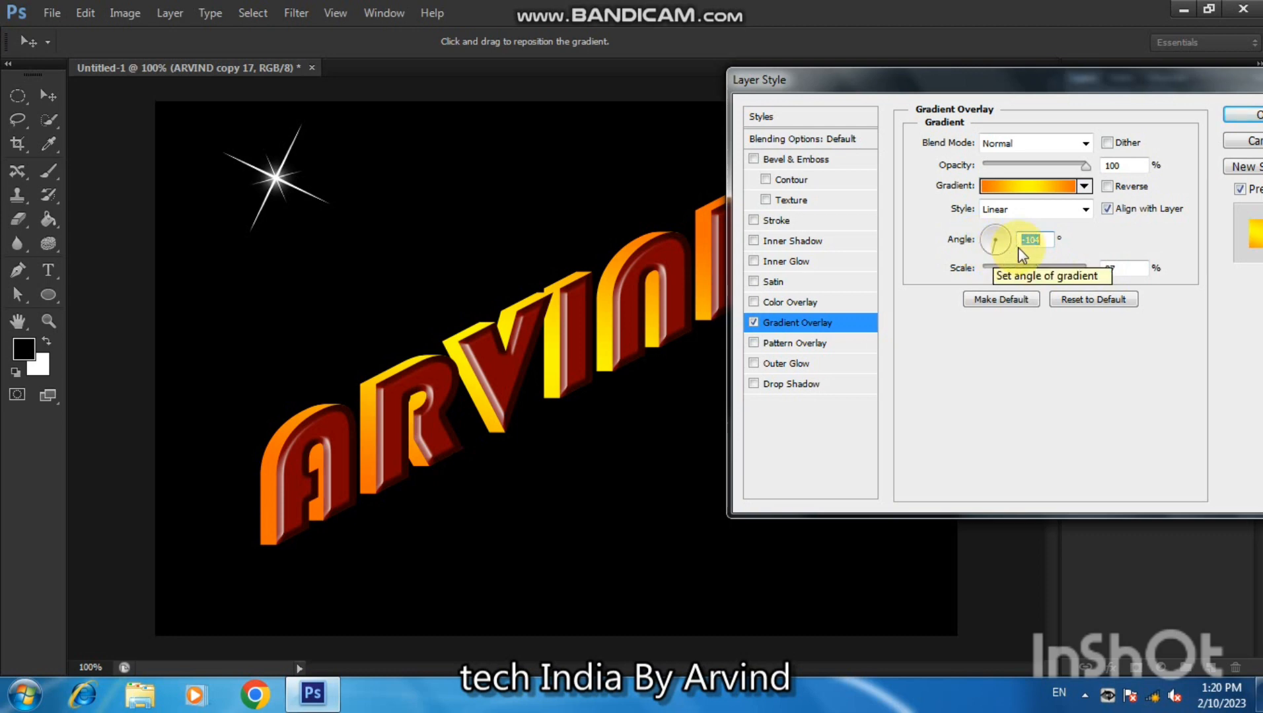
Recolor the first stop of the extrusion's overlay gradient, at location 0%, to dark gray 5e5e5e.
click(1010, 188)
click(175, 430)
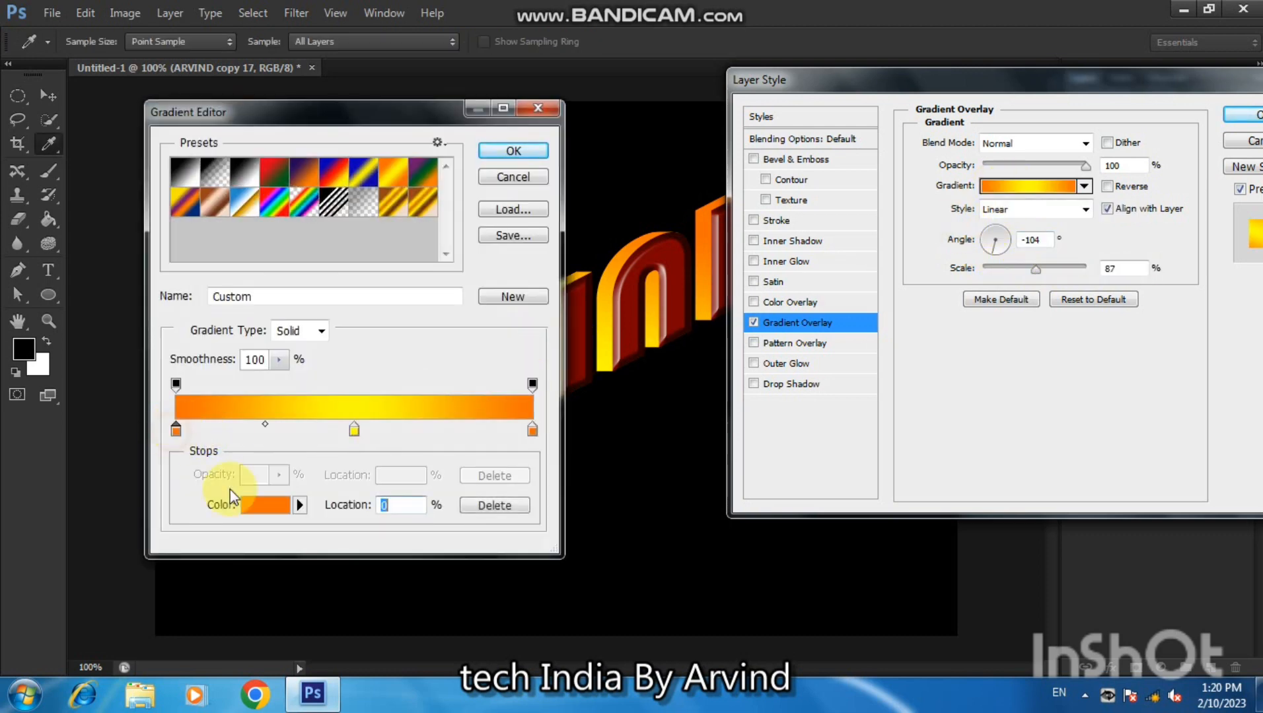
click(256, 504)
drag(766, 345, 991, 471)
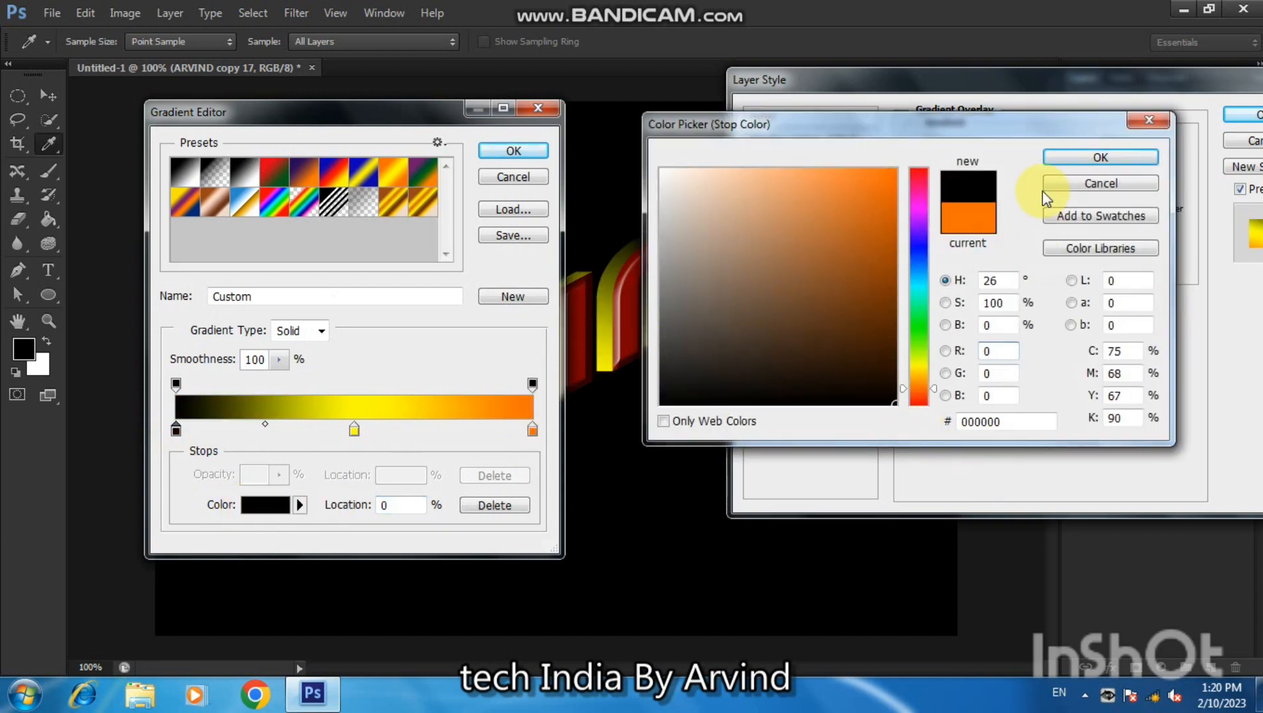
click(1056, 158)
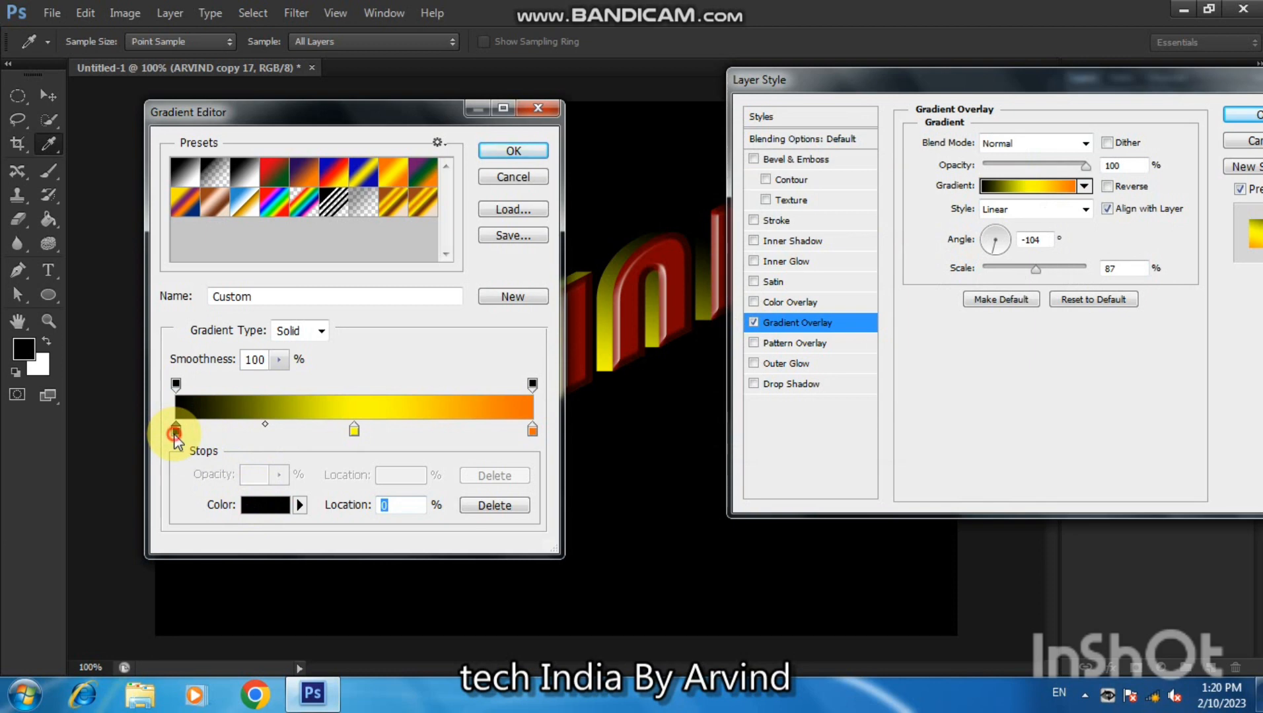
double_click(266, 505)
drag(699, 344, 654, 316)
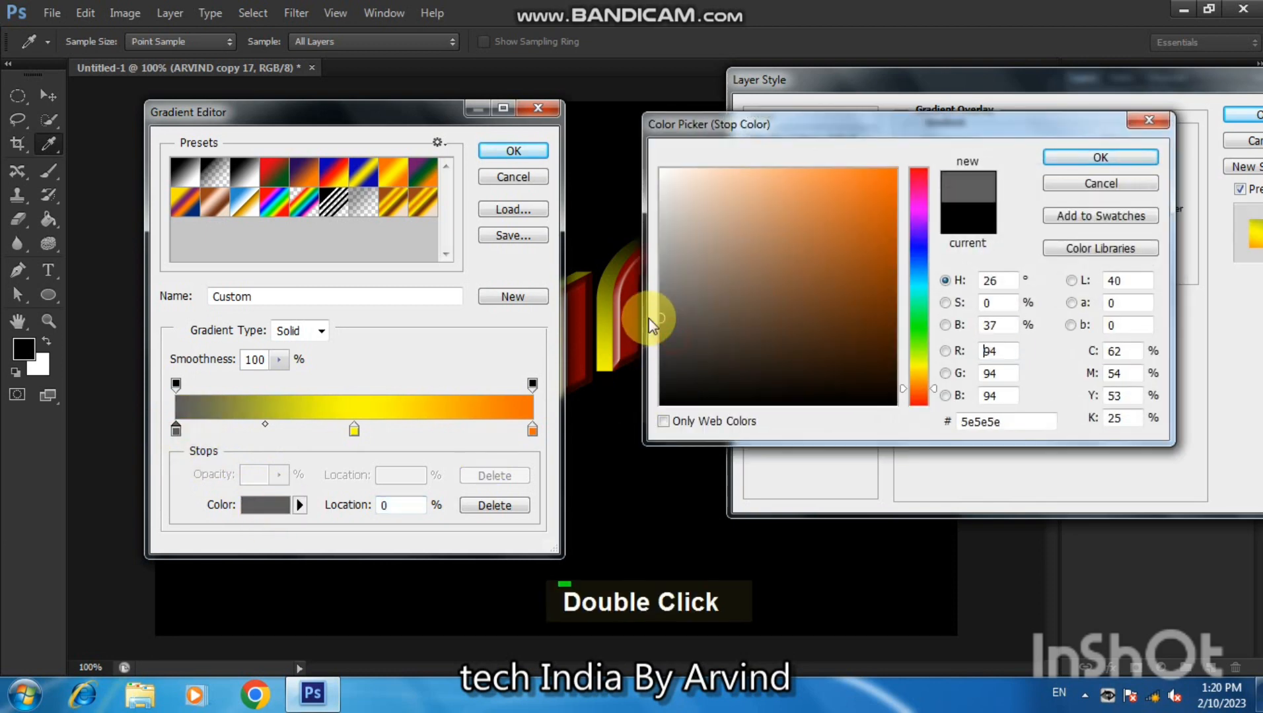
click(1100, 158)
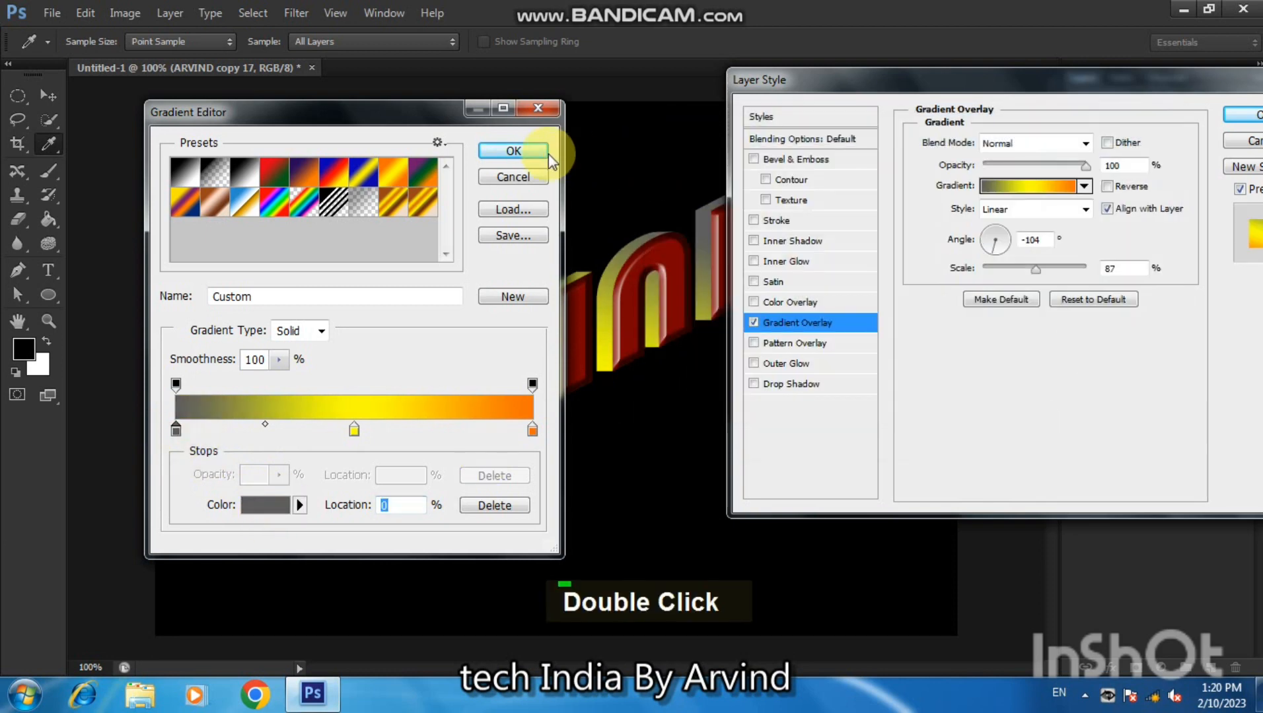
click(539, 153)
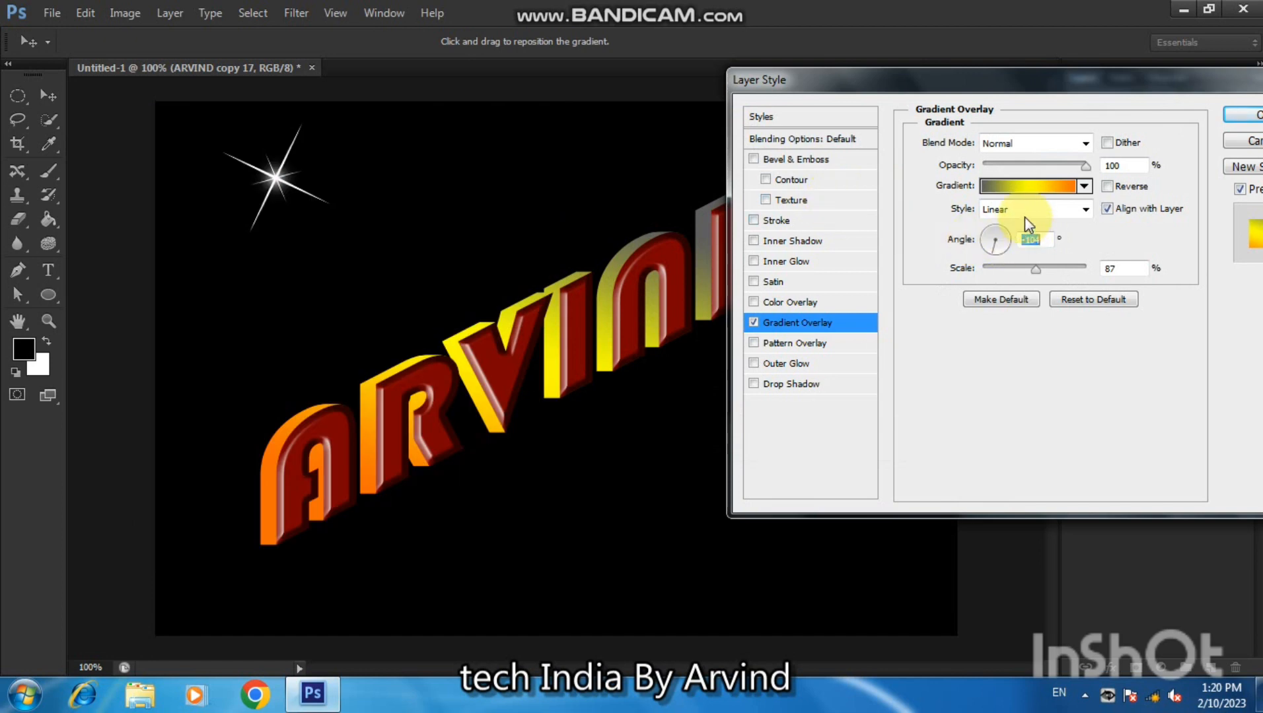
Recolor the middle stop of the extrusion's overlay gradient, at location 50%, to white.
click(1032, 188)
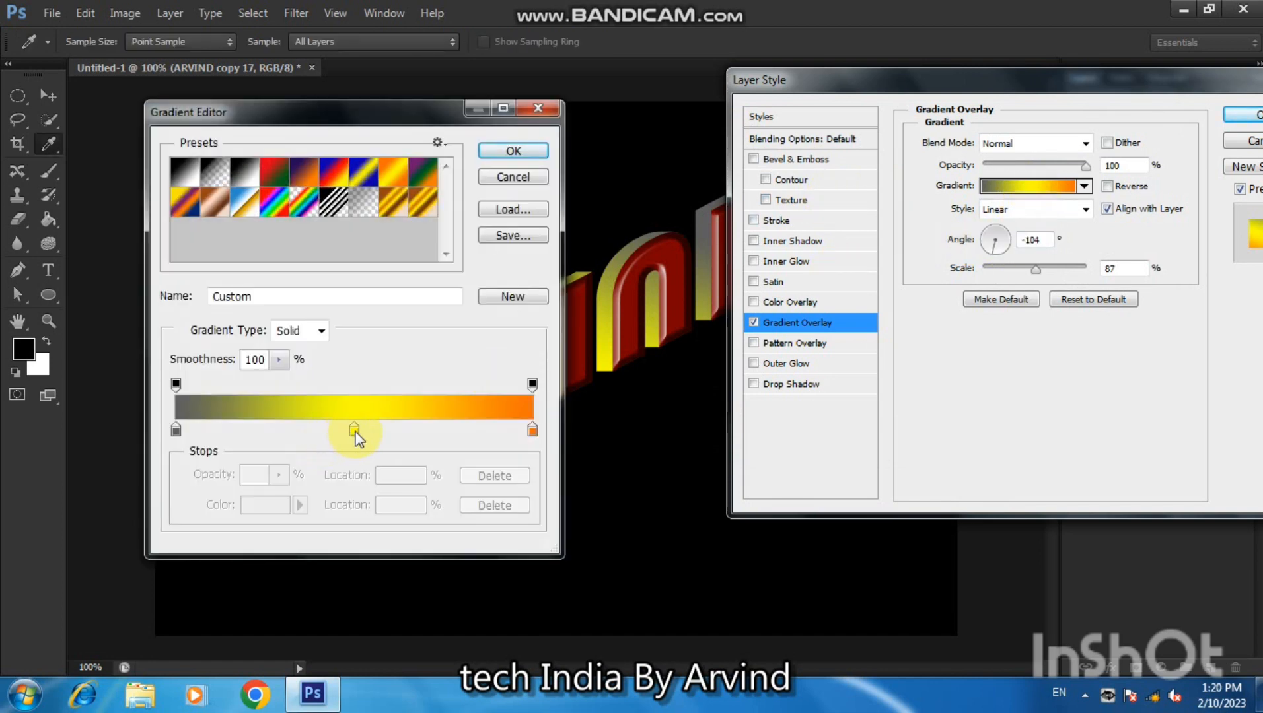
click(355, 431)
click(265, 506)
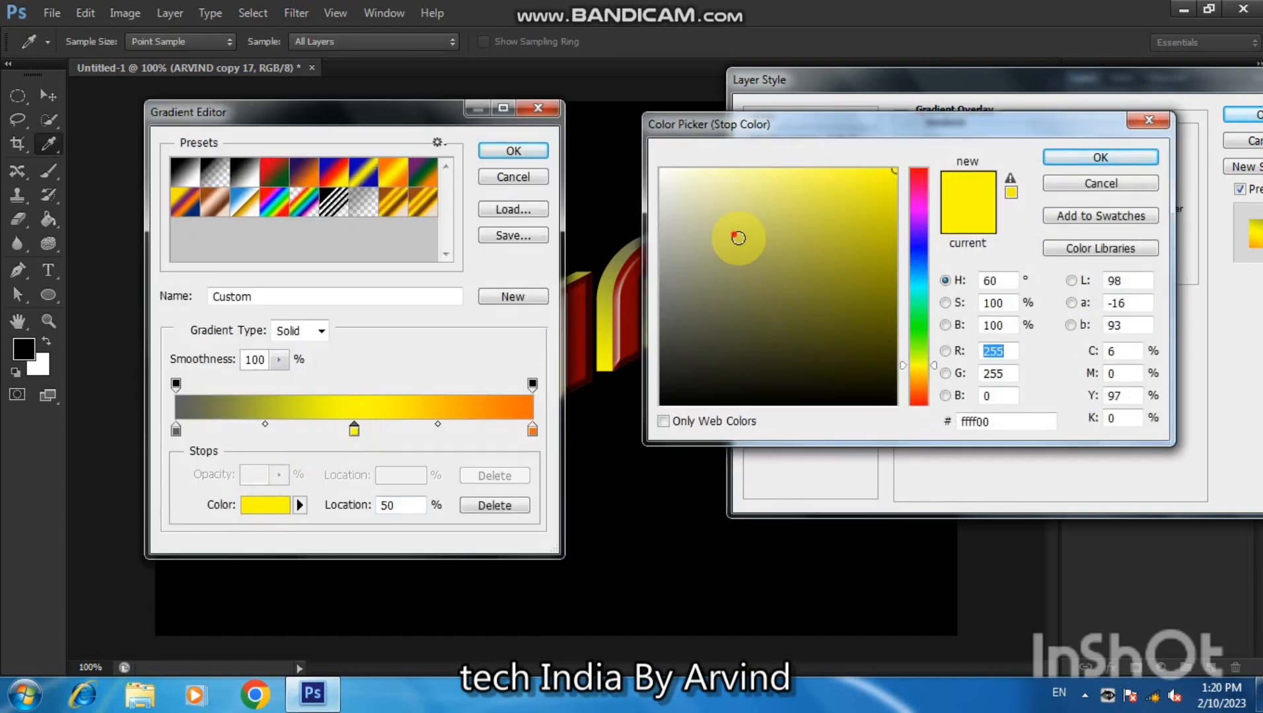
drag(738, 234, 661, 169)
click(1090, 157)
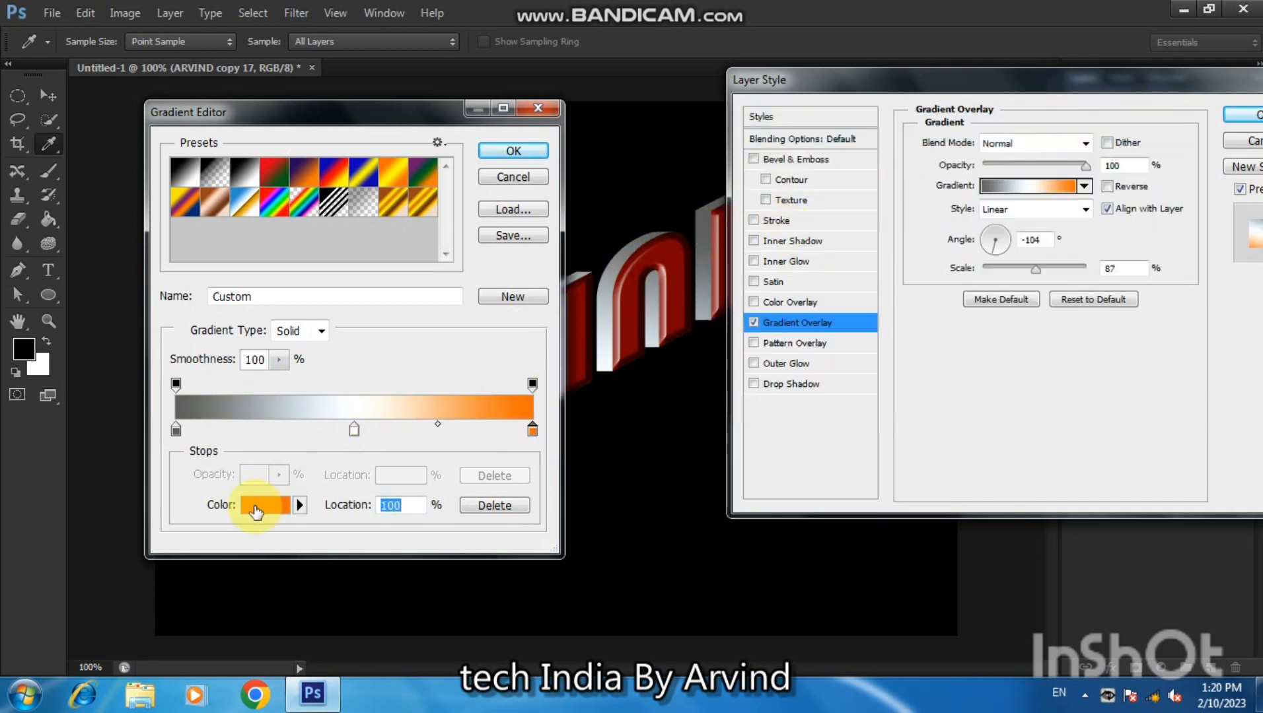
Recolor the last gradient stop, at location 100%, to dark gray 656565 and accept the edited gradient.
click(257, 510)
drag(657, 273, 661, 311)
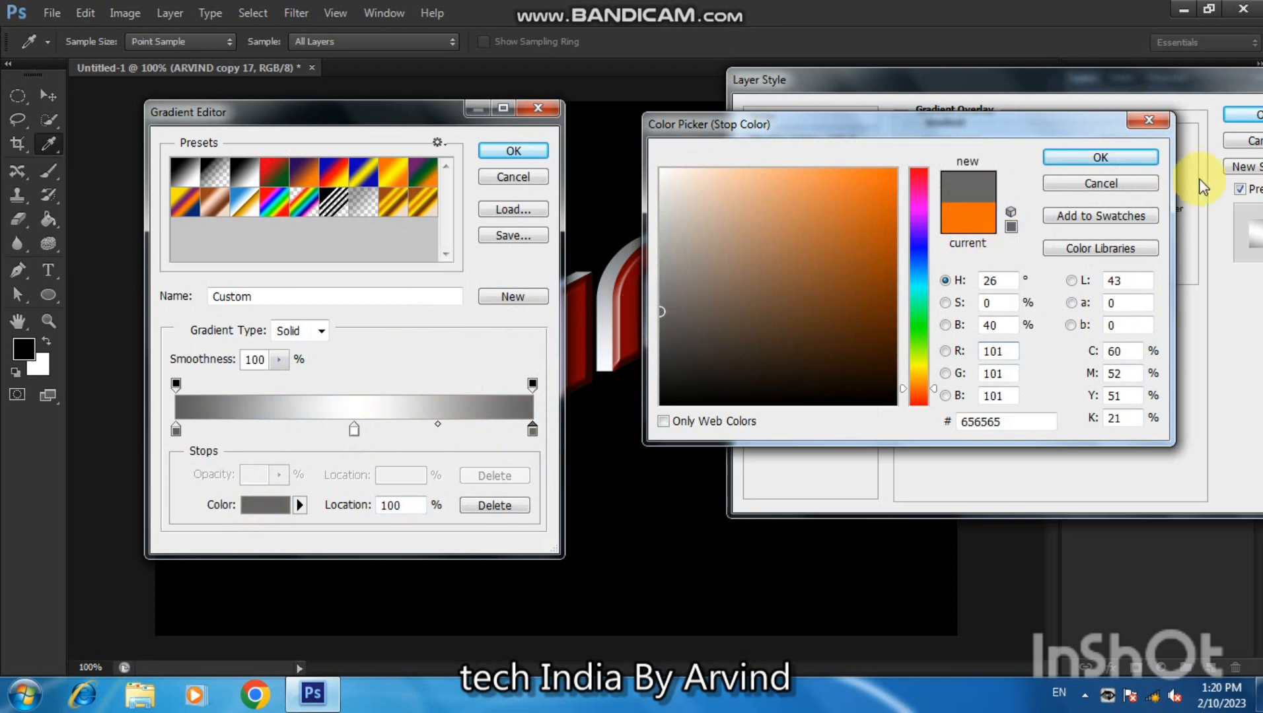
click(1126, 157)
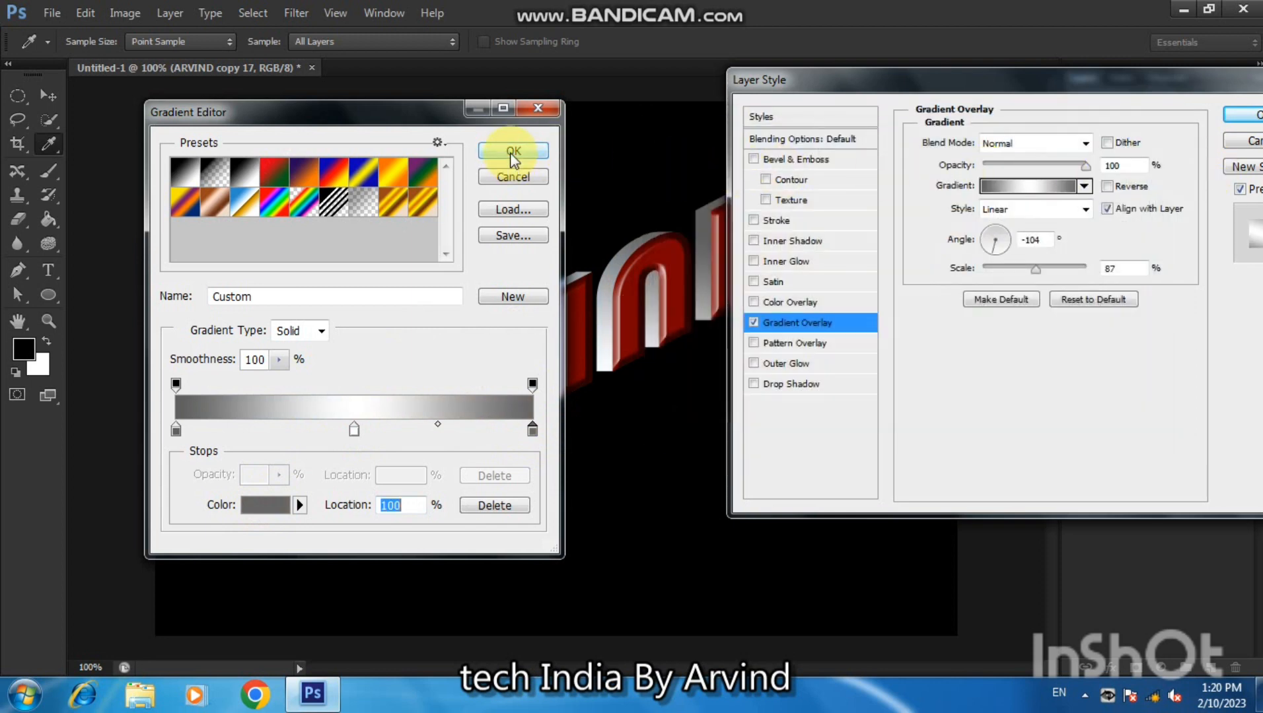
click(513, 159)
Set the extrusion's Gradient Overlay angle to -78° and apply the layer style.
drag(830, 95, 731, 297)
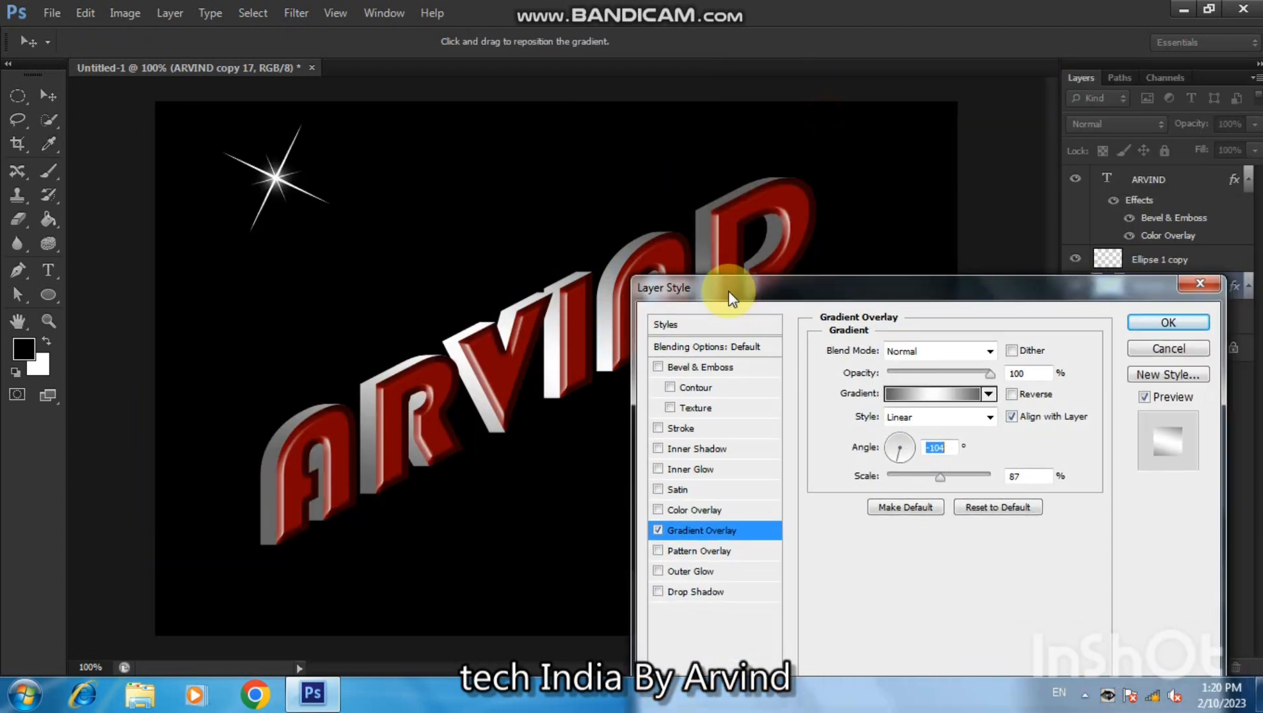
click(889, 448)
click(886, 451)
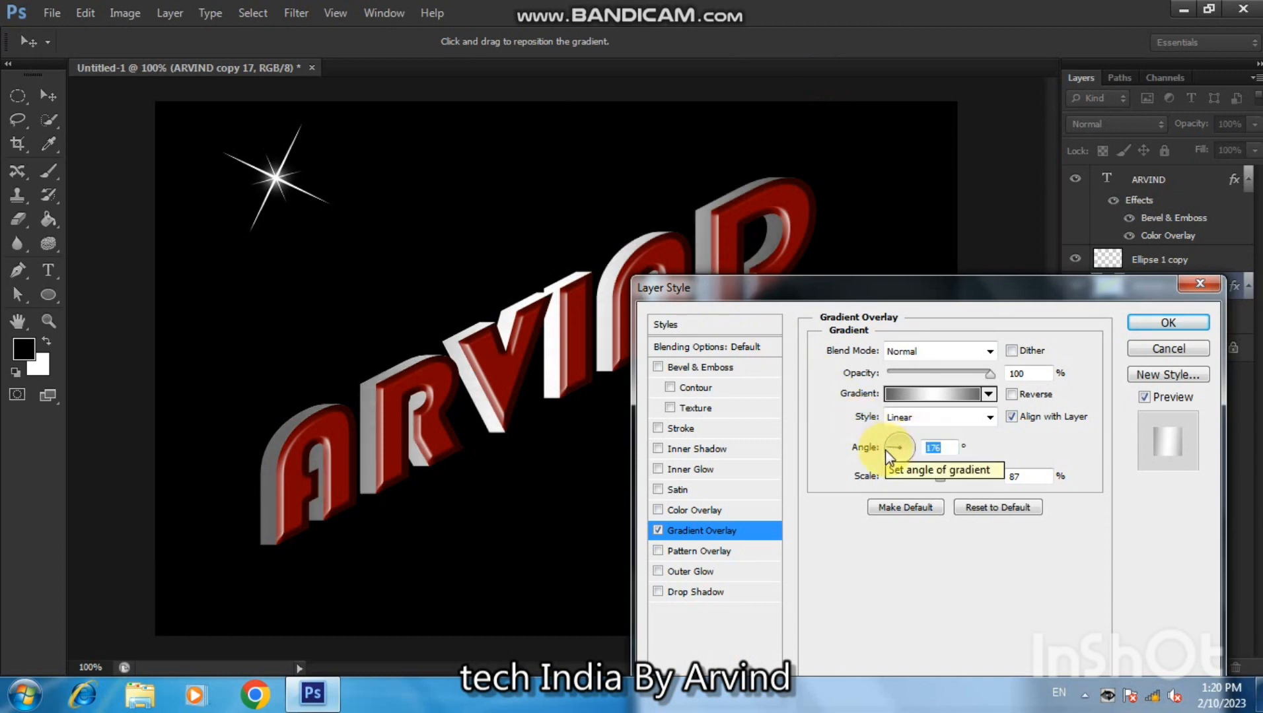
double_click(895, 460)
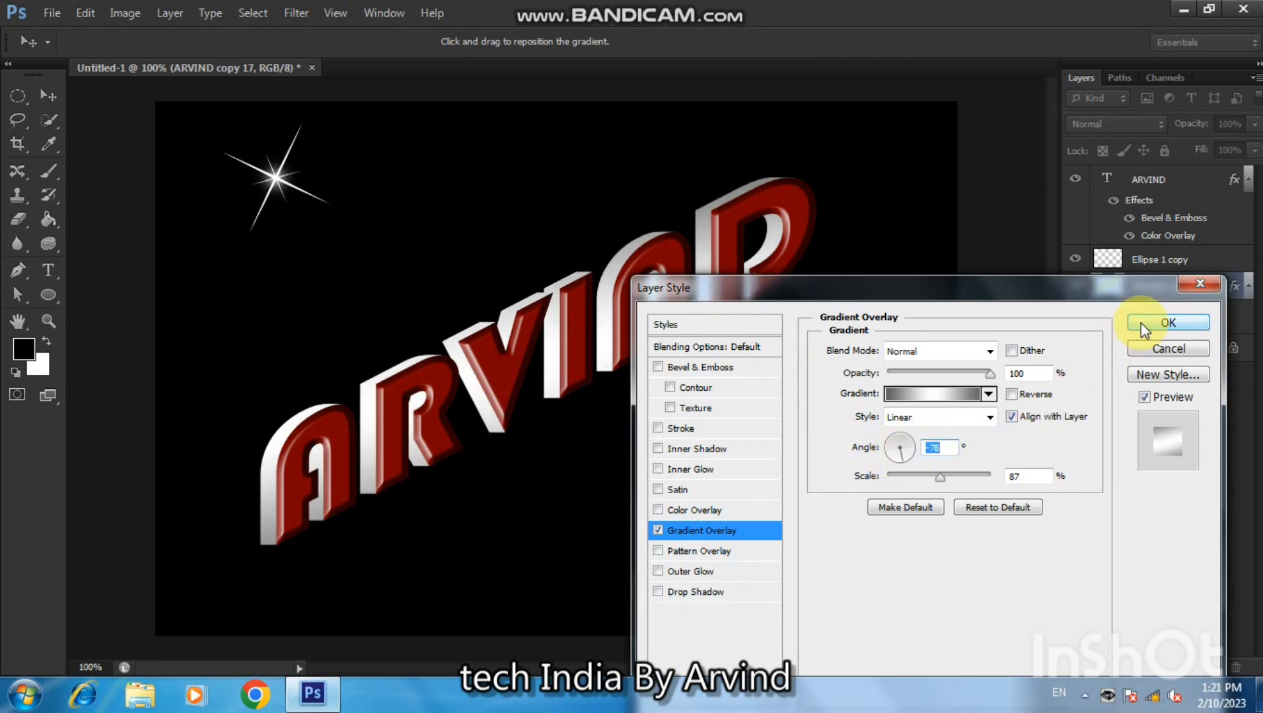
click(1167, 322)
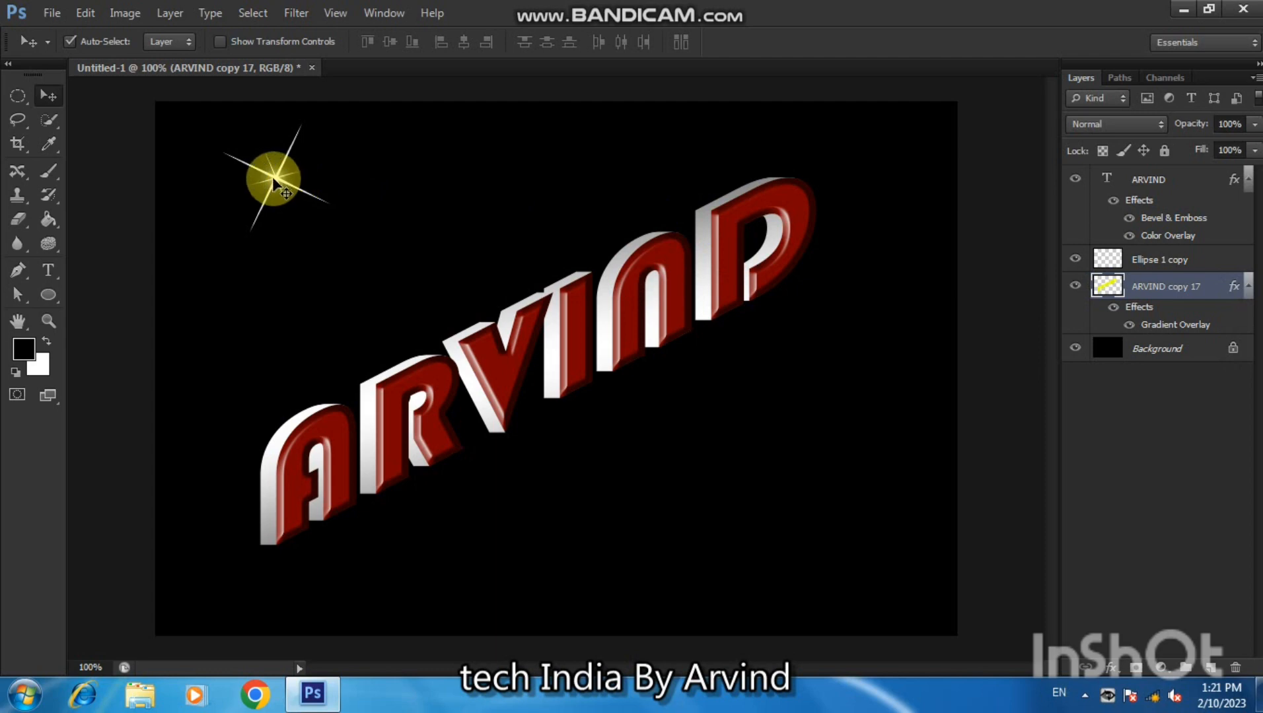
Bring the star sparkle's layer above the name text and place the sparkle on the upper edge of the first letter.
drag(276, 184, 472, 322)
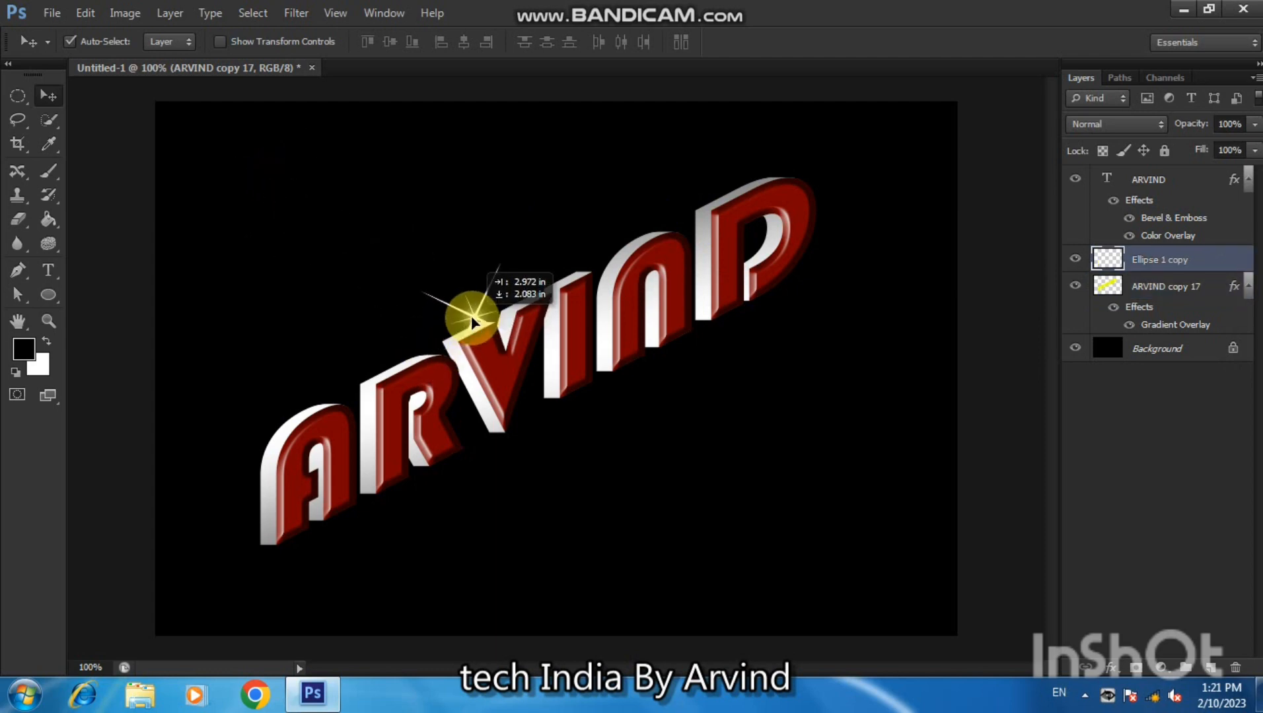
drag(1143, 263, 1146, 177)
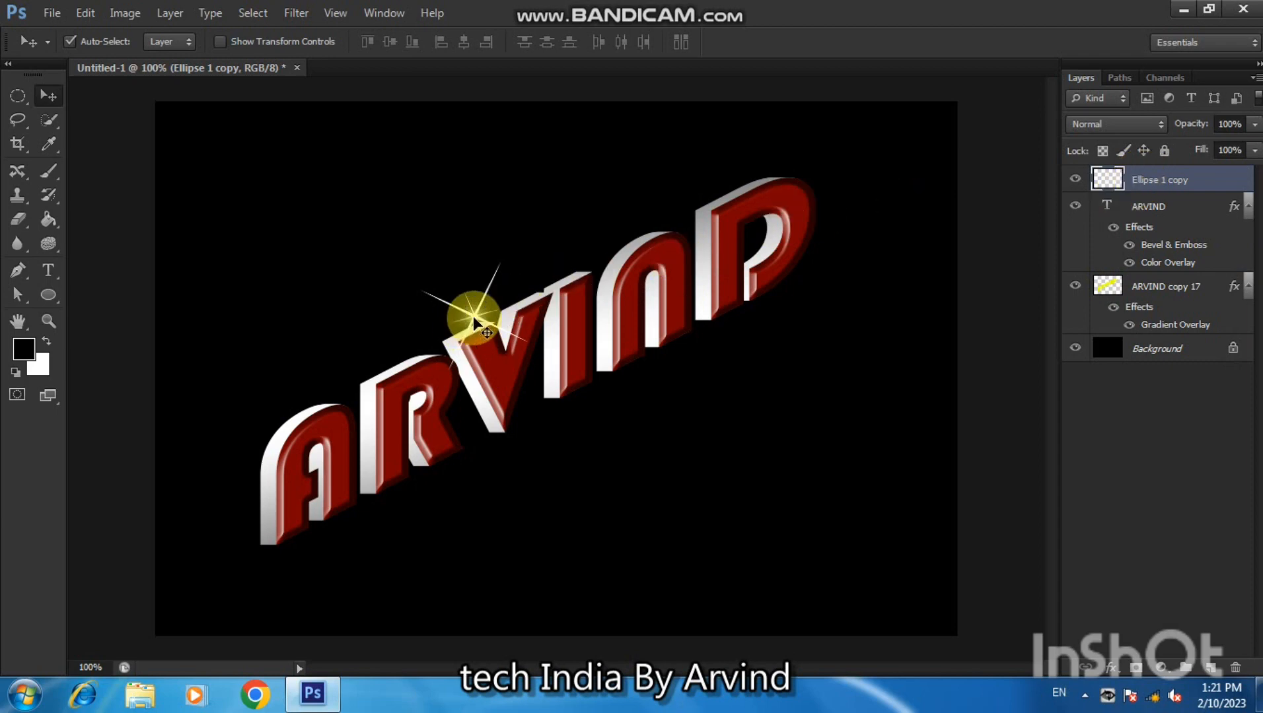
drag(473, 319, 283, 466)
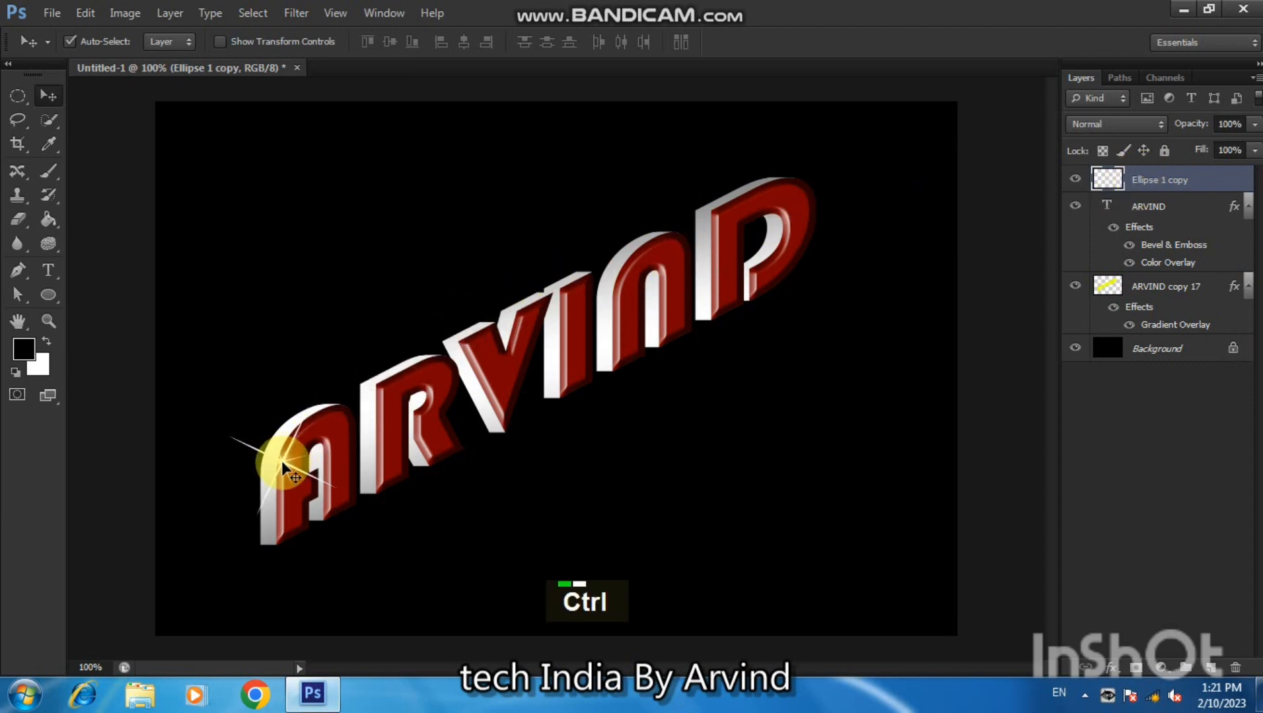
Scale the star sparkle down proportionally about its center to 57.63%.
key(ctrl+t)
drag(339, 409, 312, 428)
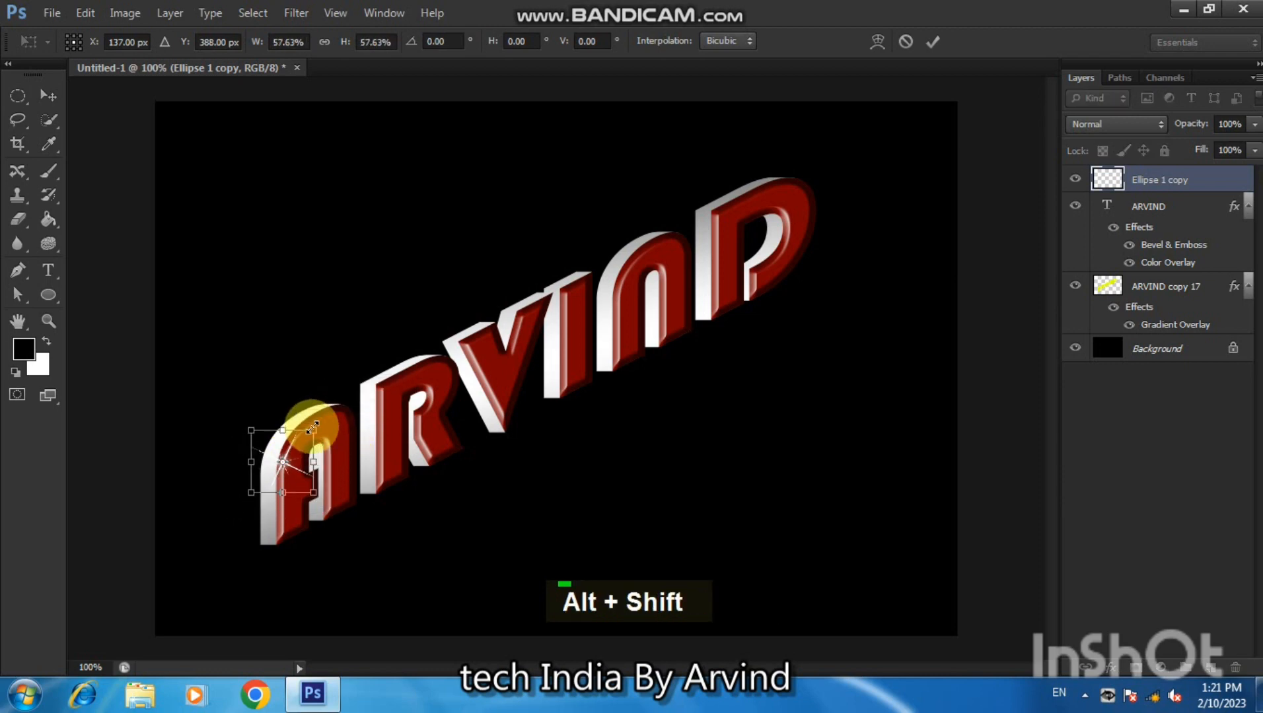
key(Return)
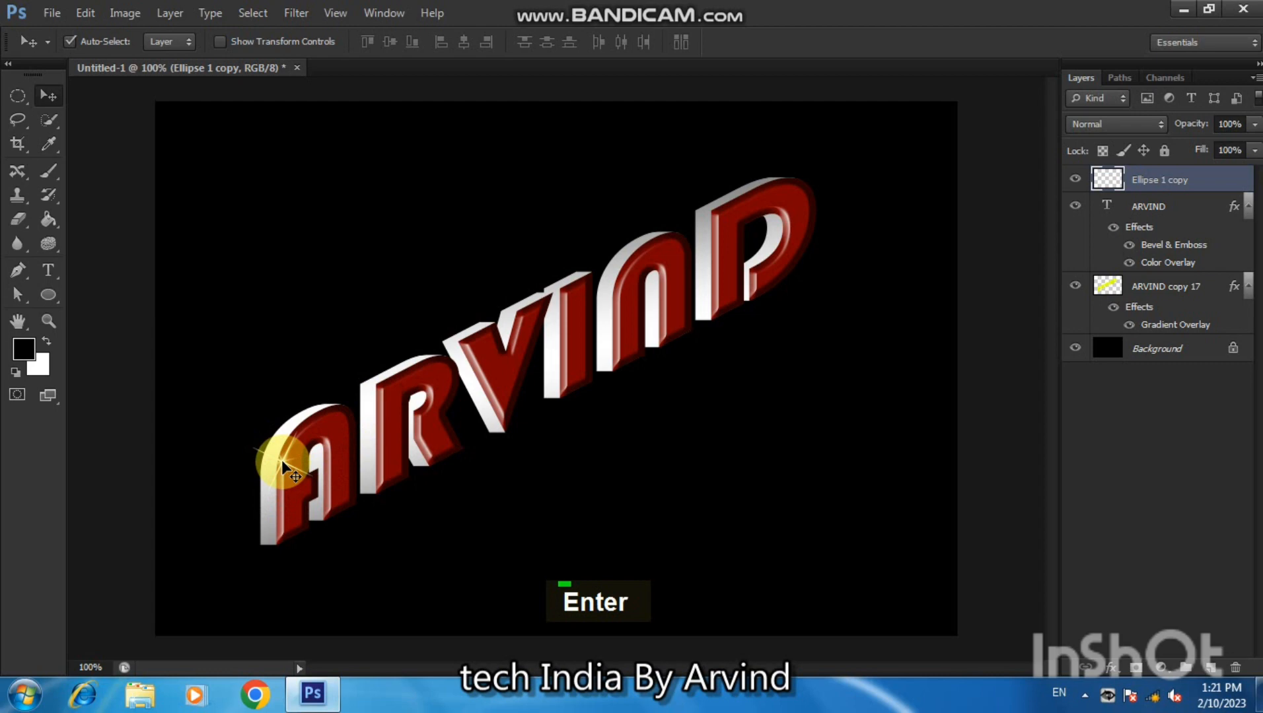
Duplicate the small sparkle onto the edges of the remaining letters, making seven copies, and deselect the layers.
drag(284, 467, 380, 401)
drag(380, 401, 618, 284)
alt+drag(617, 284, 753, 271)
alt+drag(753, 271, 665, 332)
alt+drag(665, 332, 568, 388)
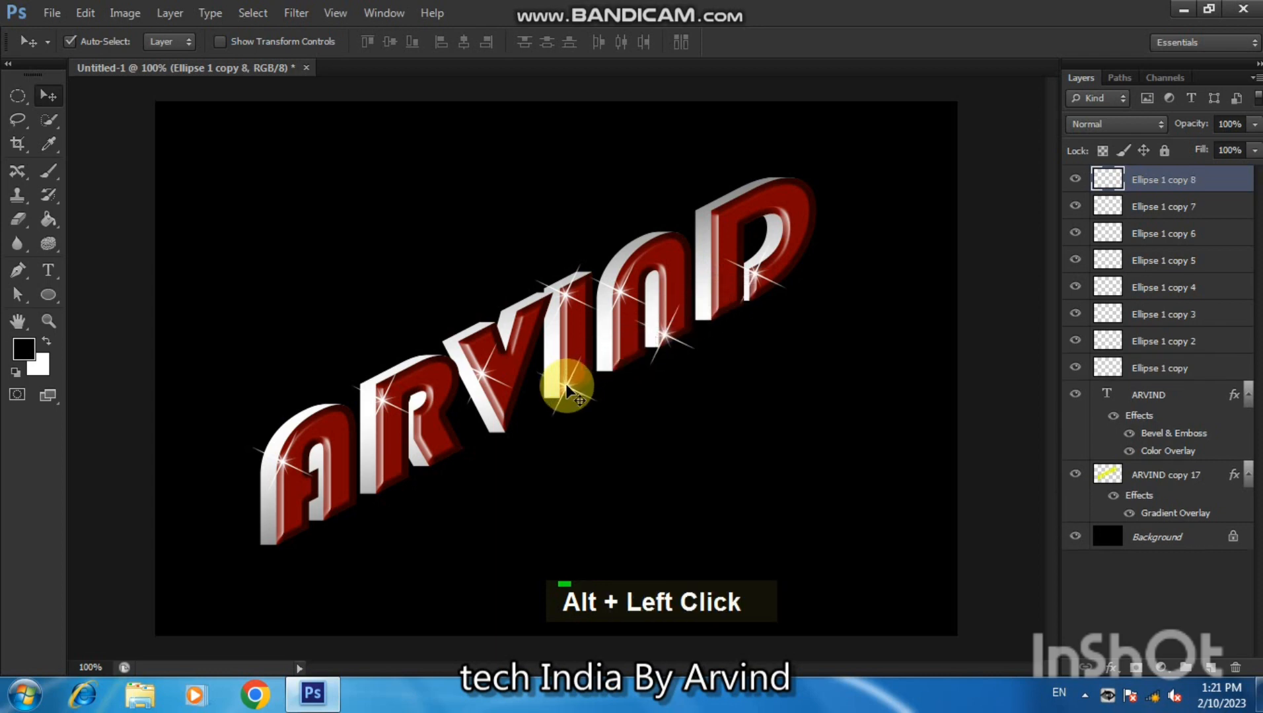
click(281, 166)
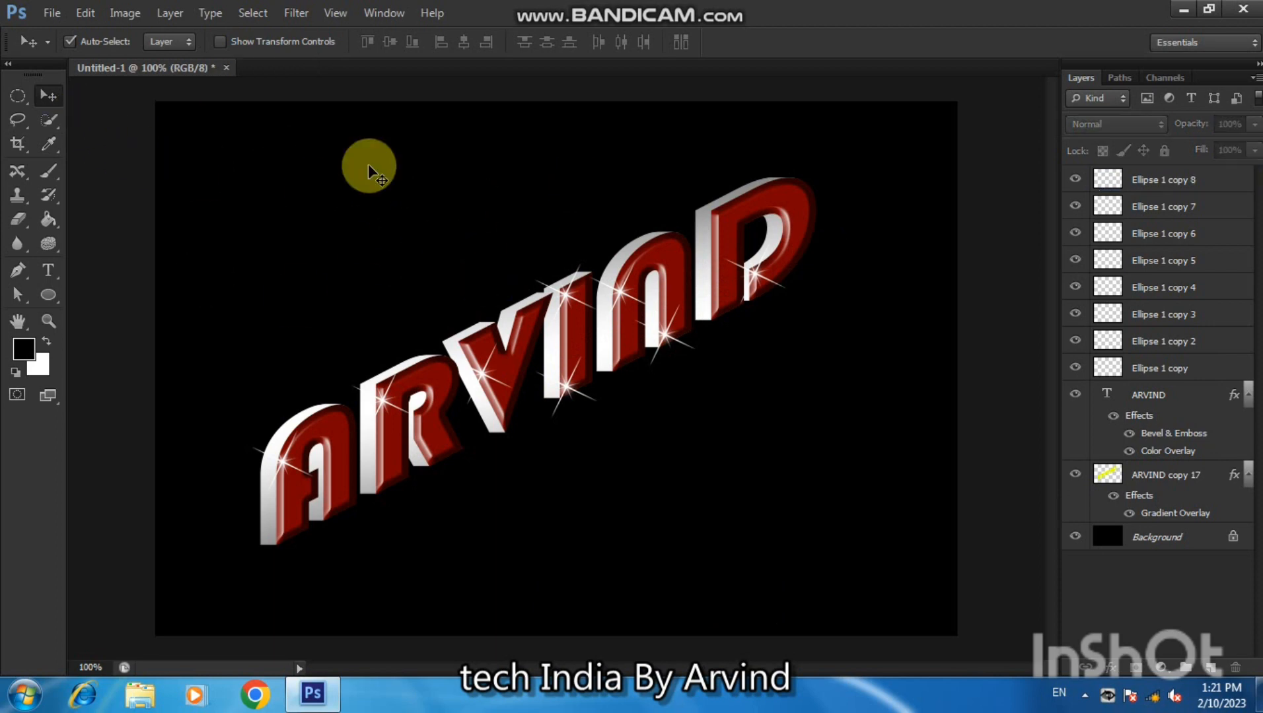
click(49, 170)
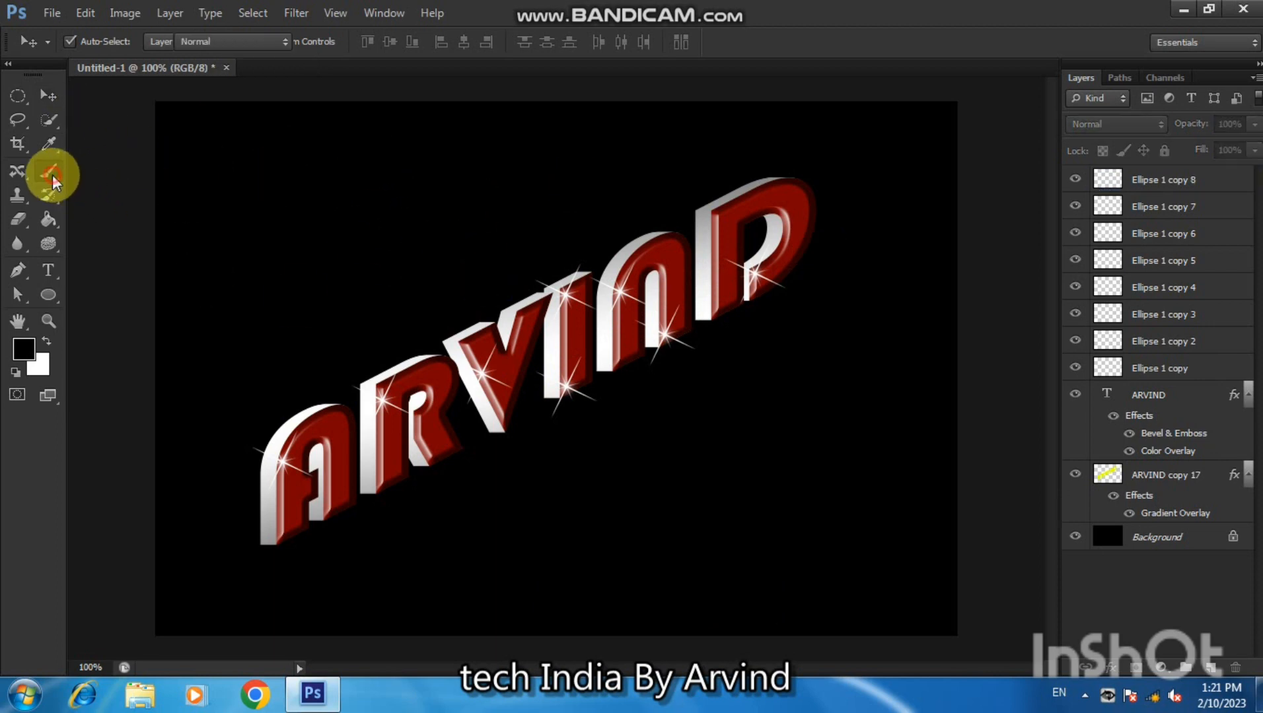
right_click(251, 162)
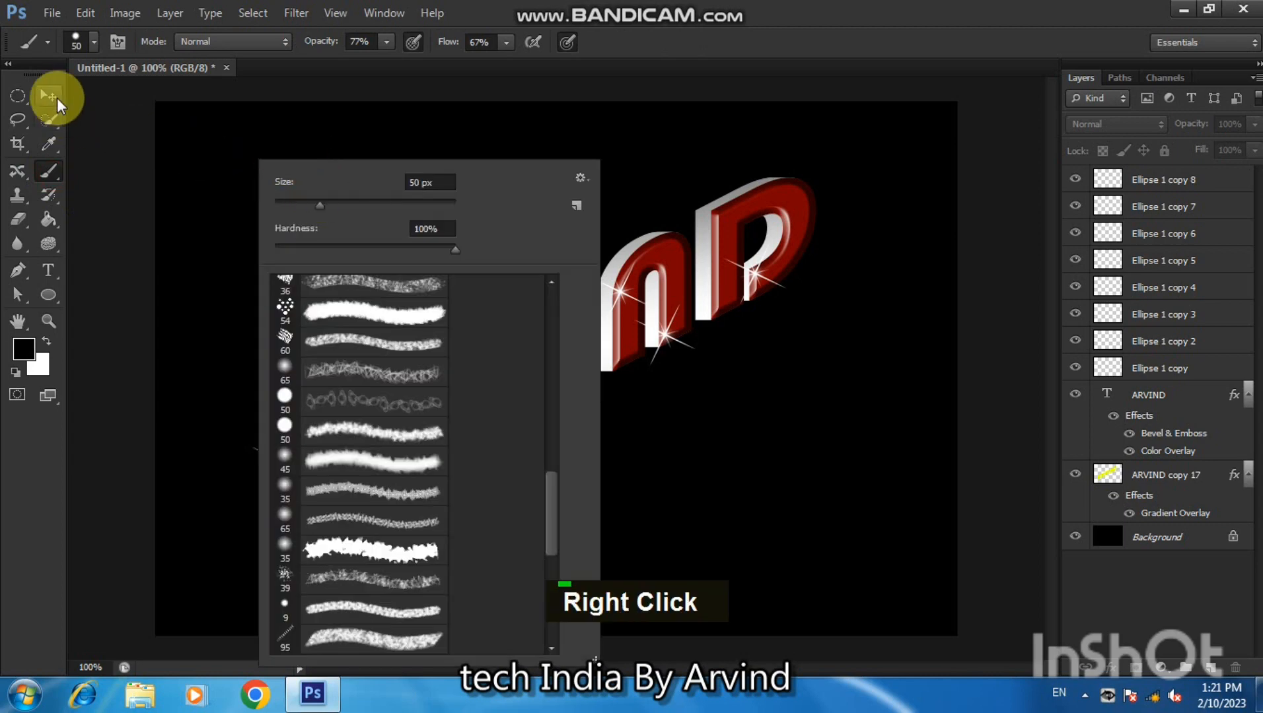
click(47, 96)
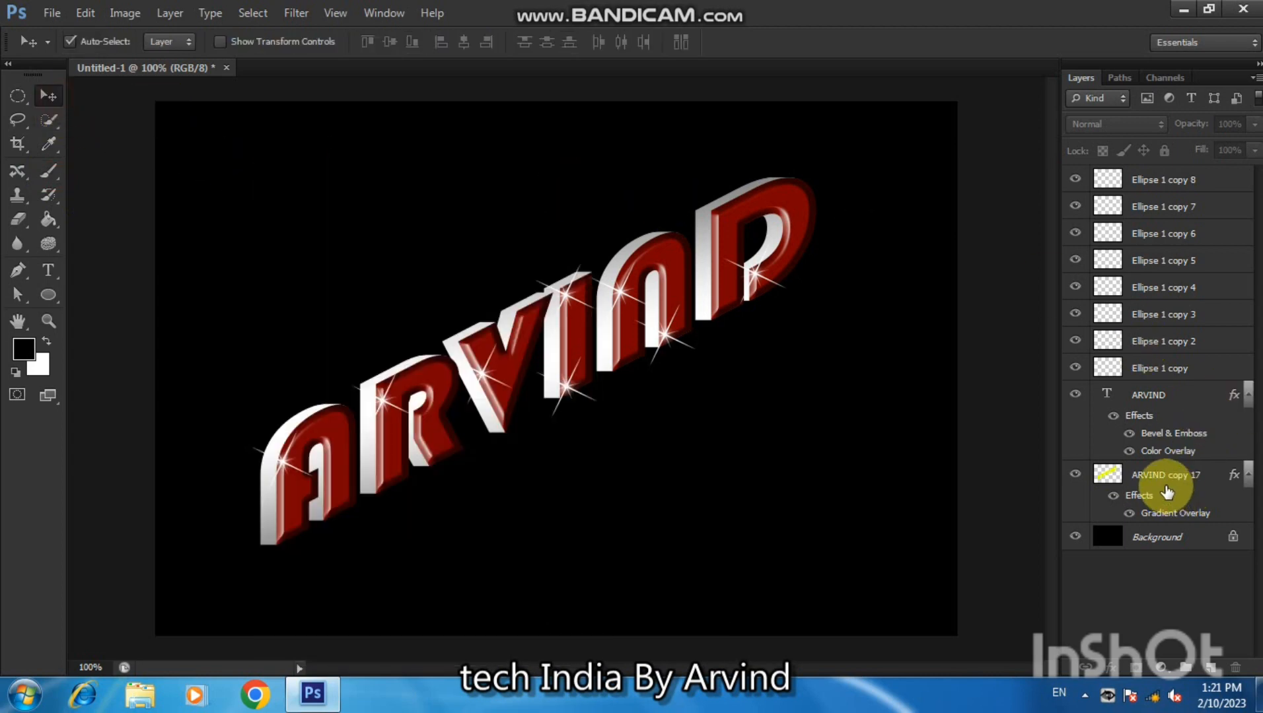
Select the Background layer and choose the faint ringed-planet brush preset with its size set to 106 px.
click(1161, 543)
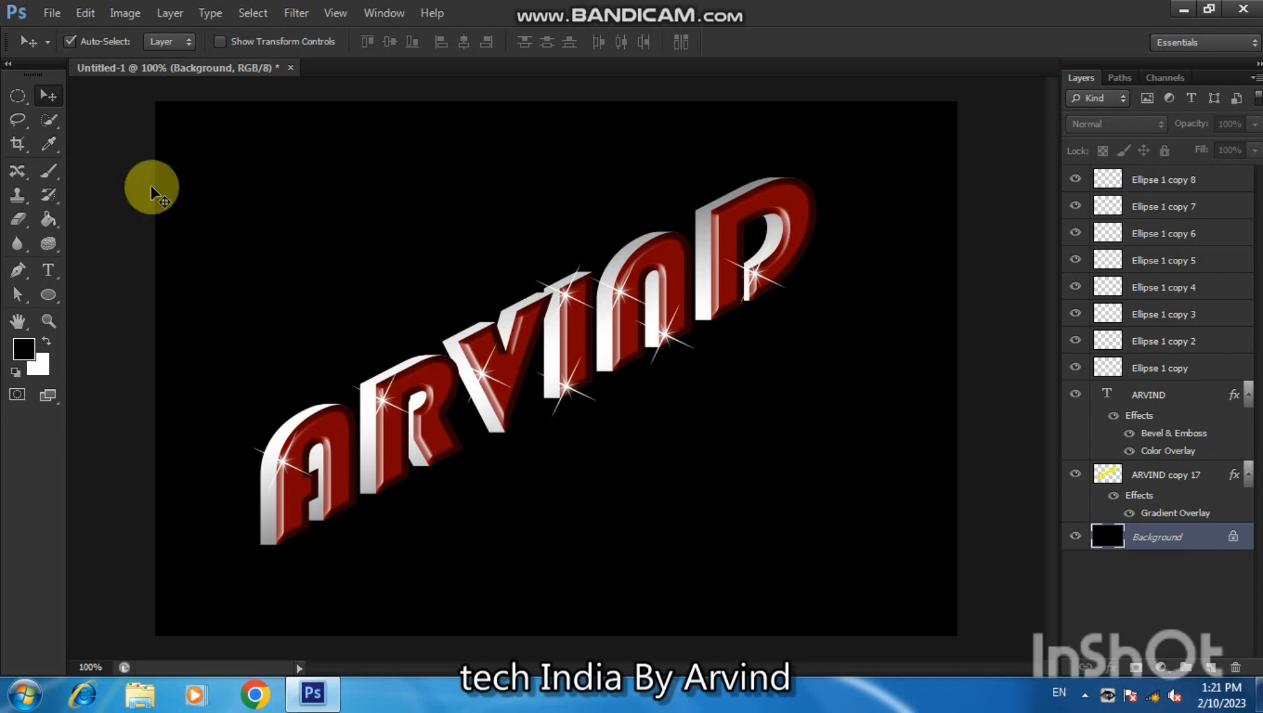
click(49, 171)
right_click(258, 154)
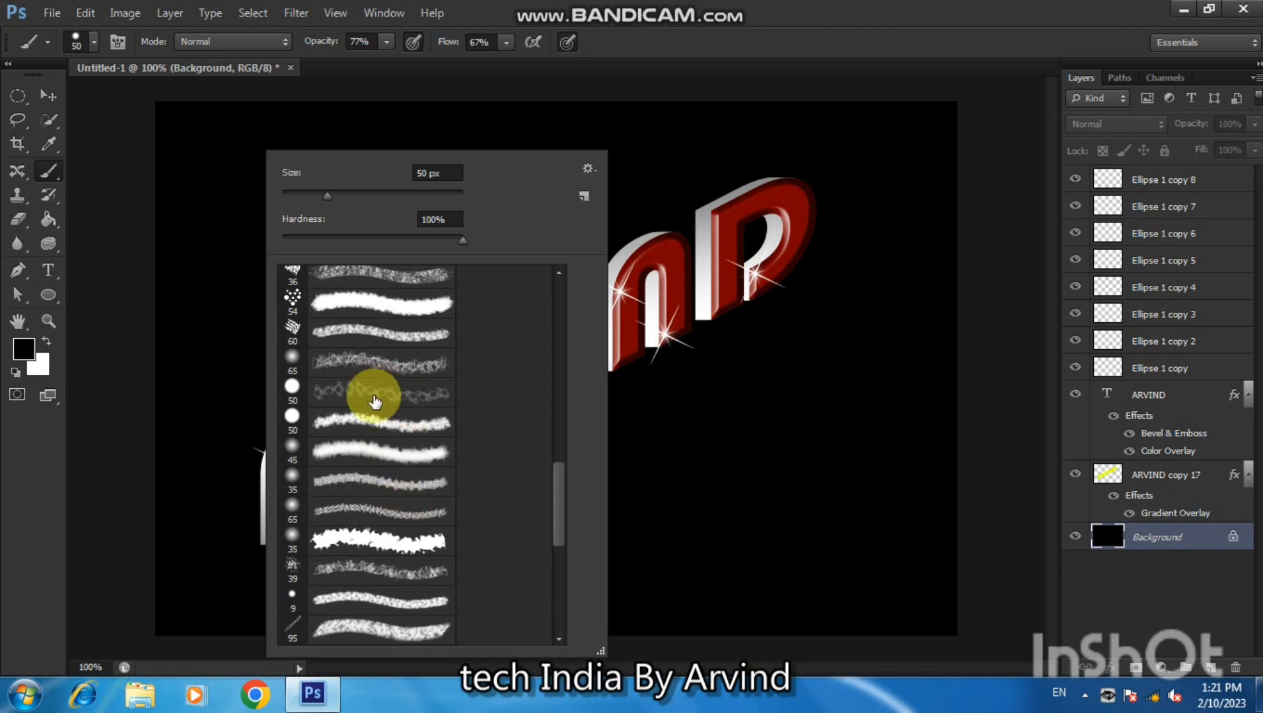
click(375, 401)
click(361, 193)
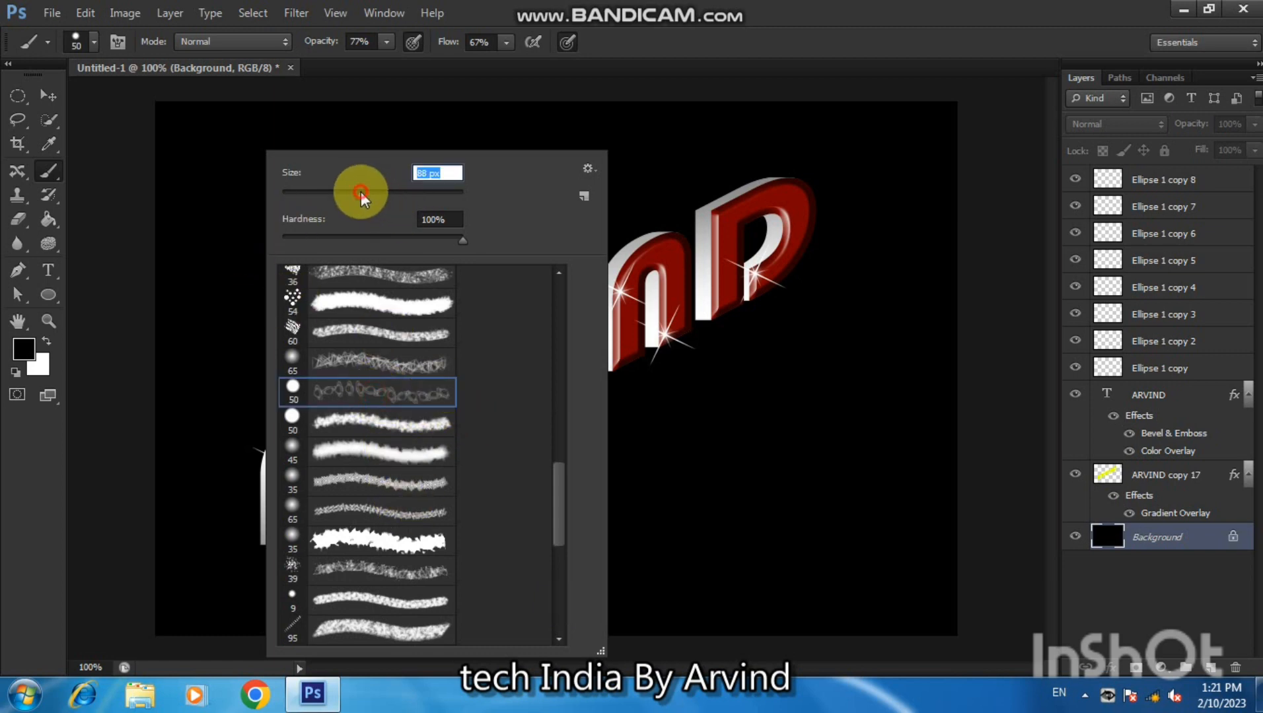
click(375, 193)
click(221, 206)
click(235, 232)
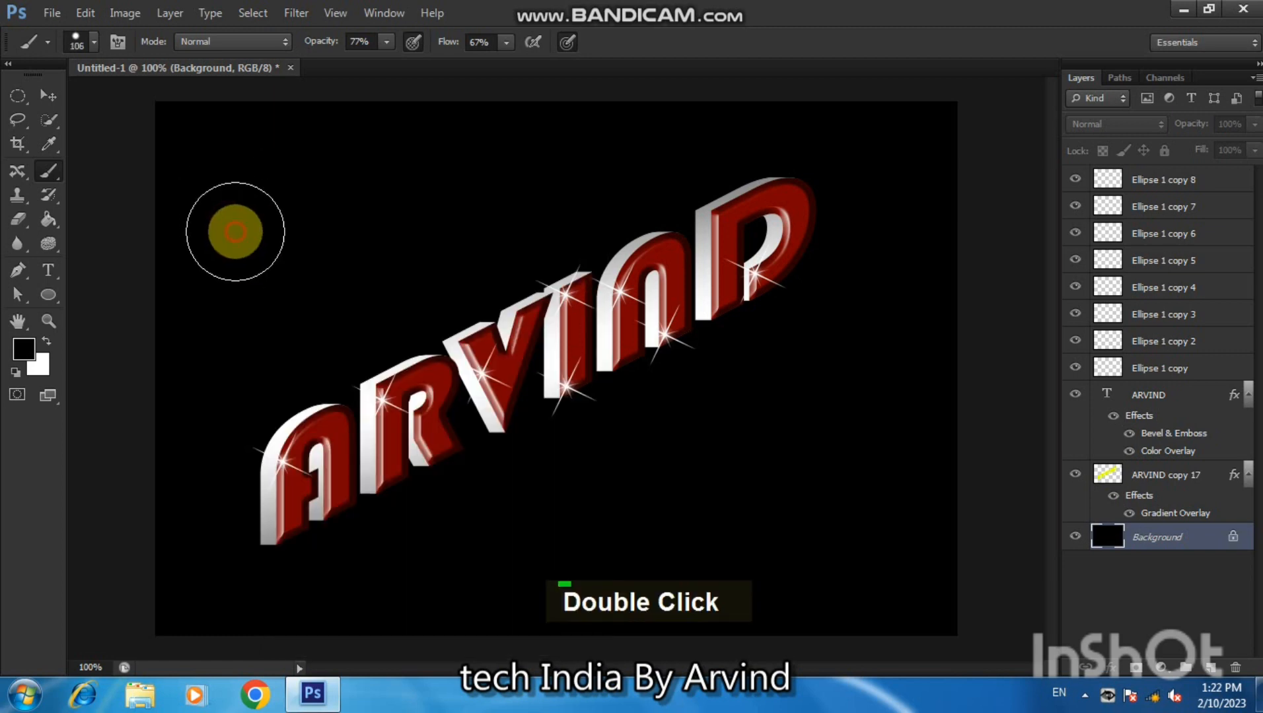
Set the foreground color to gray 656565 for the brush.
click(25, 350)
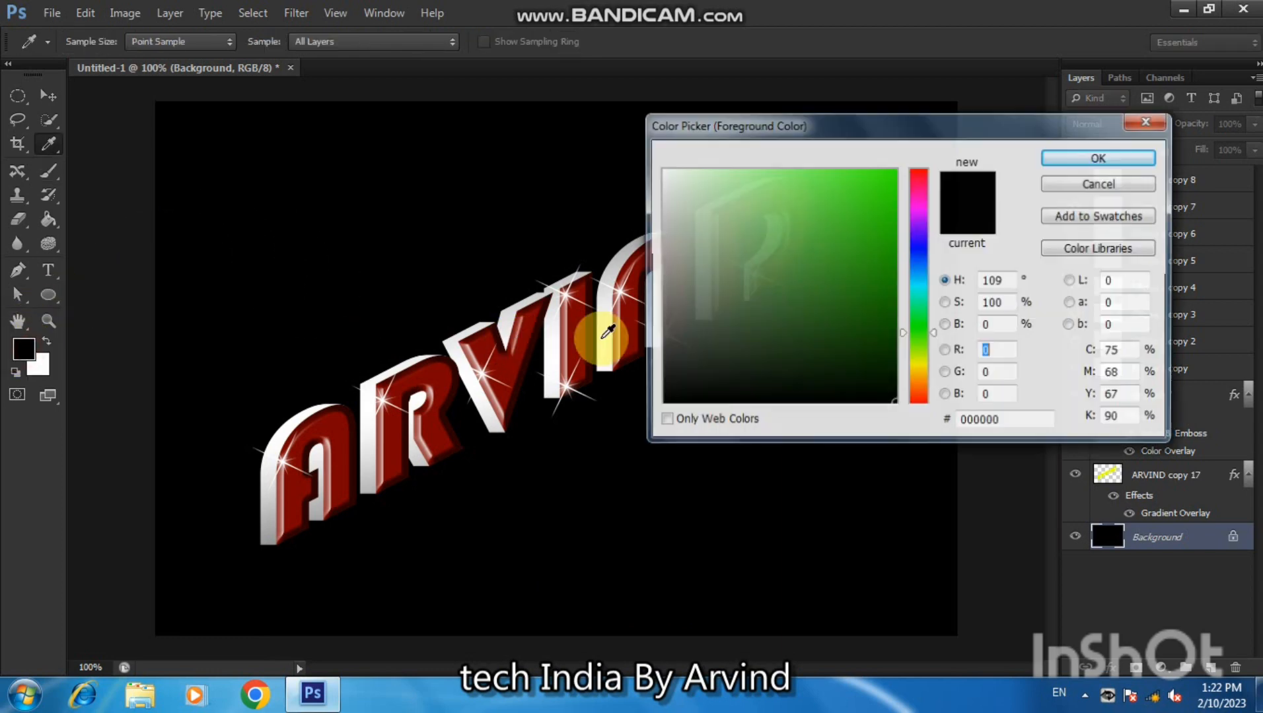
click(635, 312)
click(1086, 158)
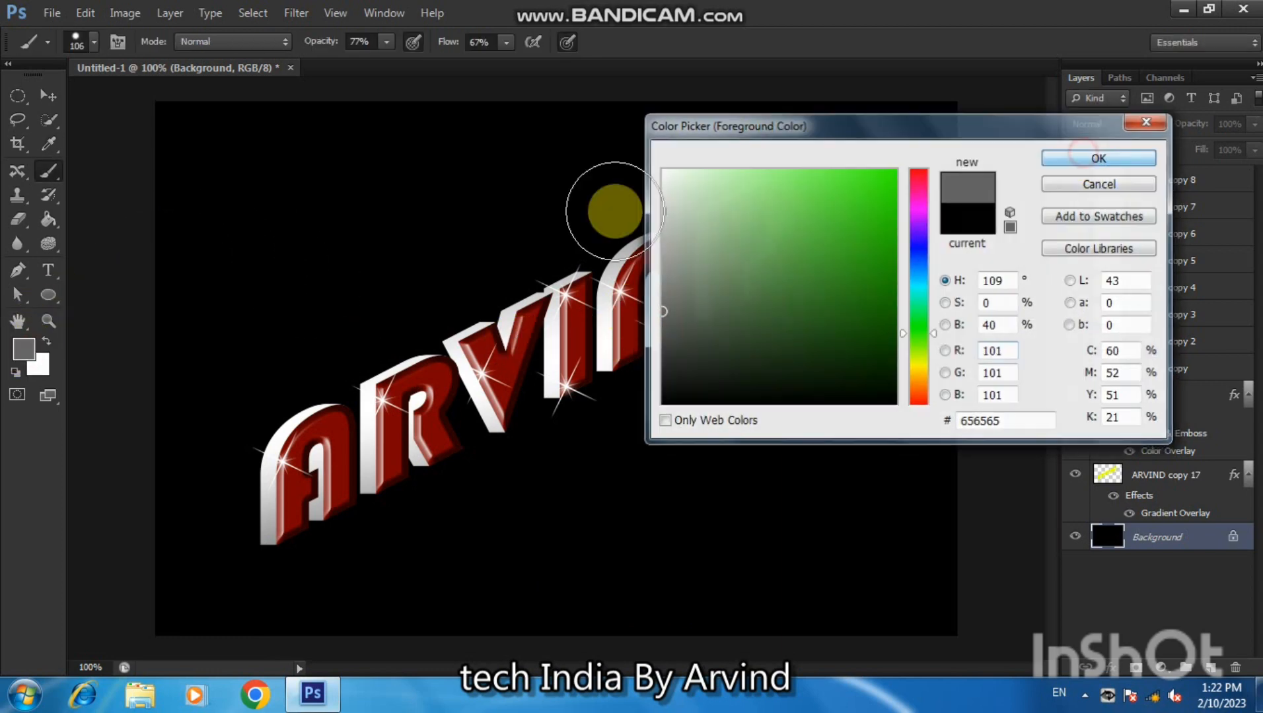
Stamp faint gray ringed planets across the Background, scattered above, below and beside the name text.
click(249, 383)
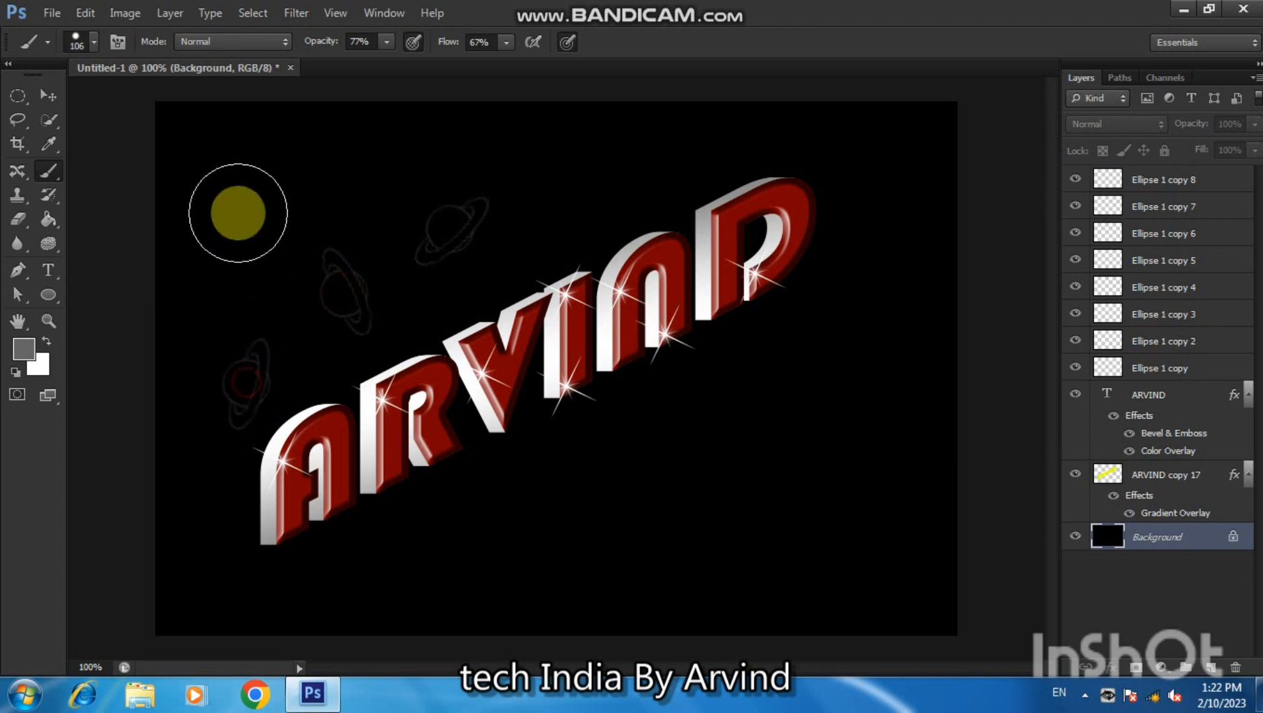
click(240, 211)
click(389, 161)
click(555, 155)
click(615, 473)
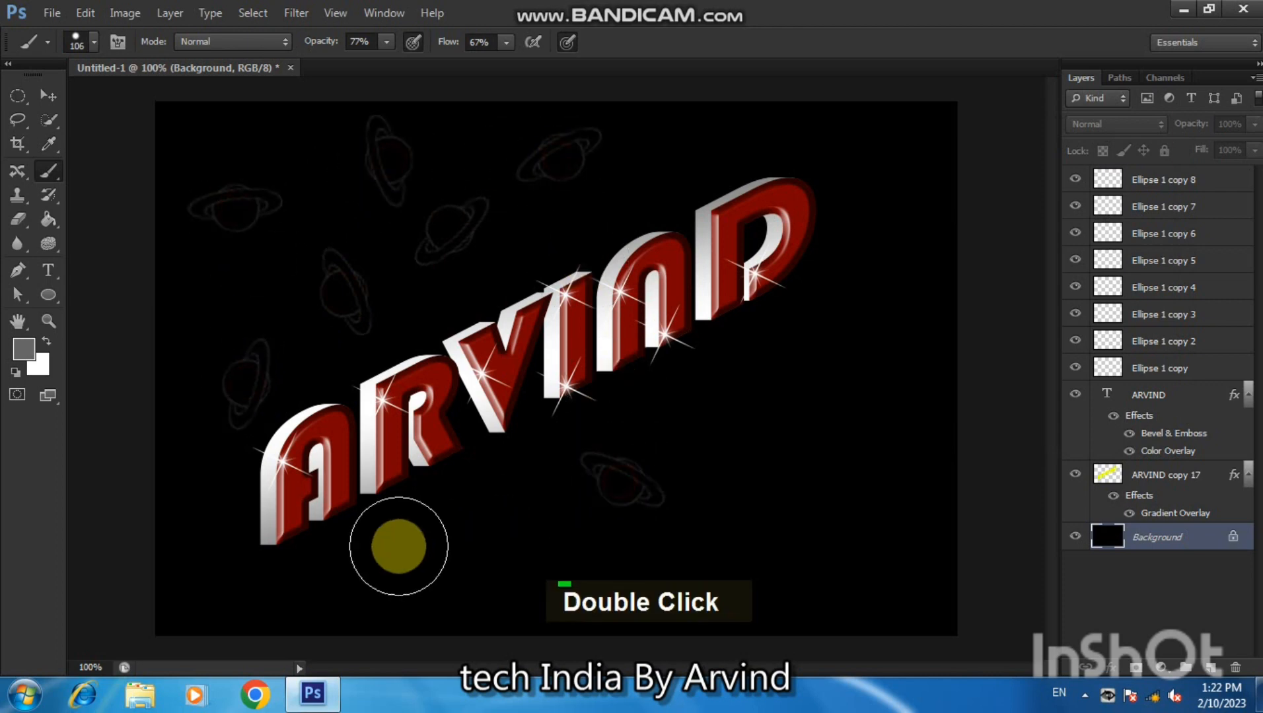
click(398, 547)
click(838, 411)
click(819, 560)
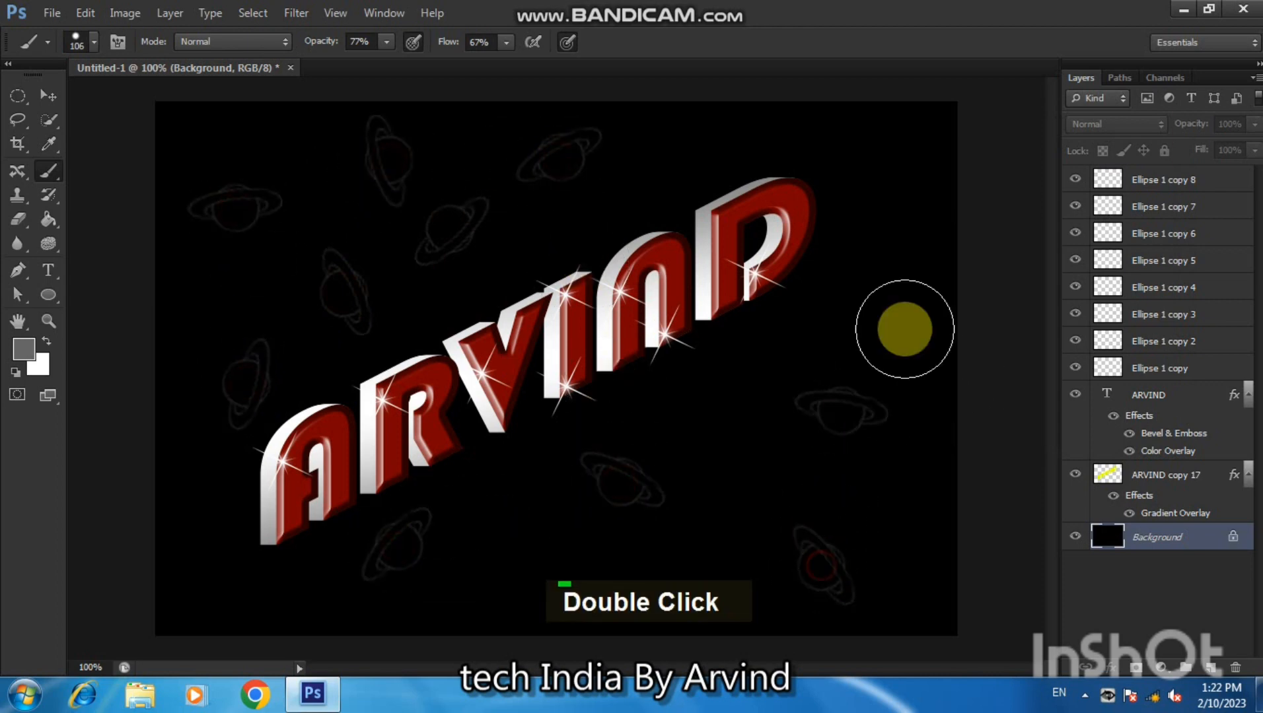
click(915, 218)
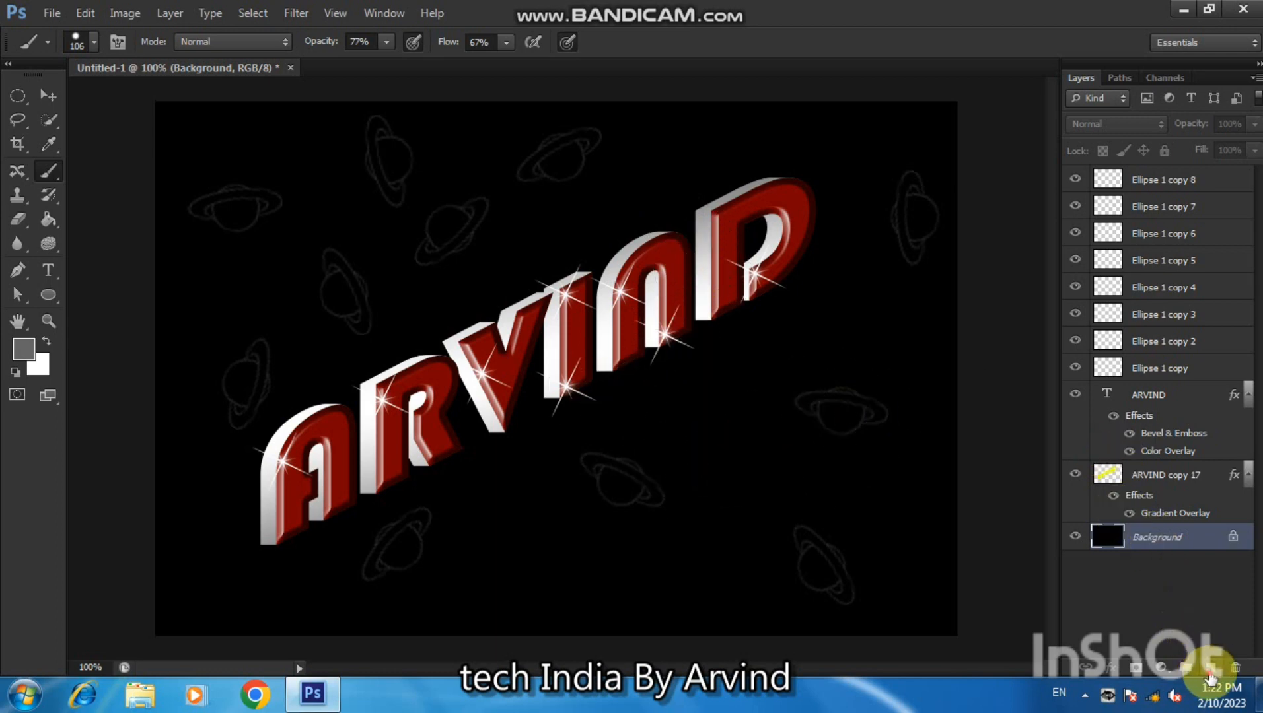
Add a new layer directly above the Background and set the Gradient tool to a radial black-and-white gradient.
click(1209, 671)
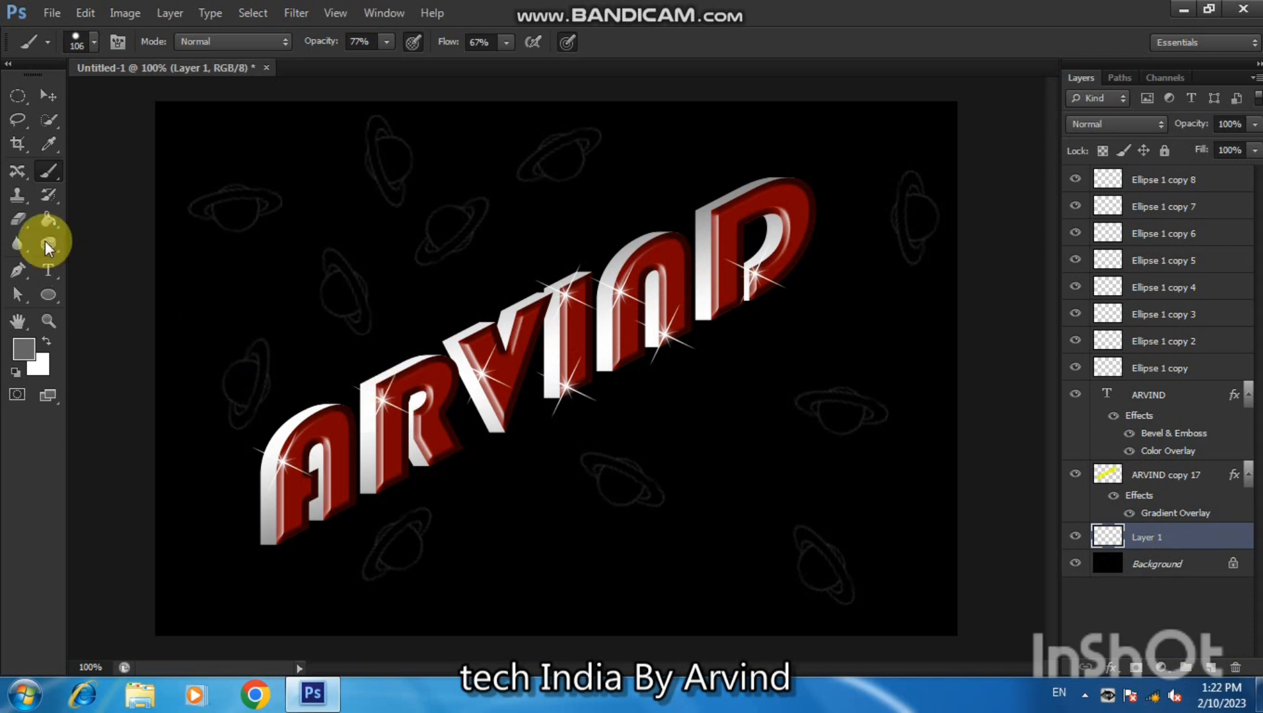
click(51, 218)
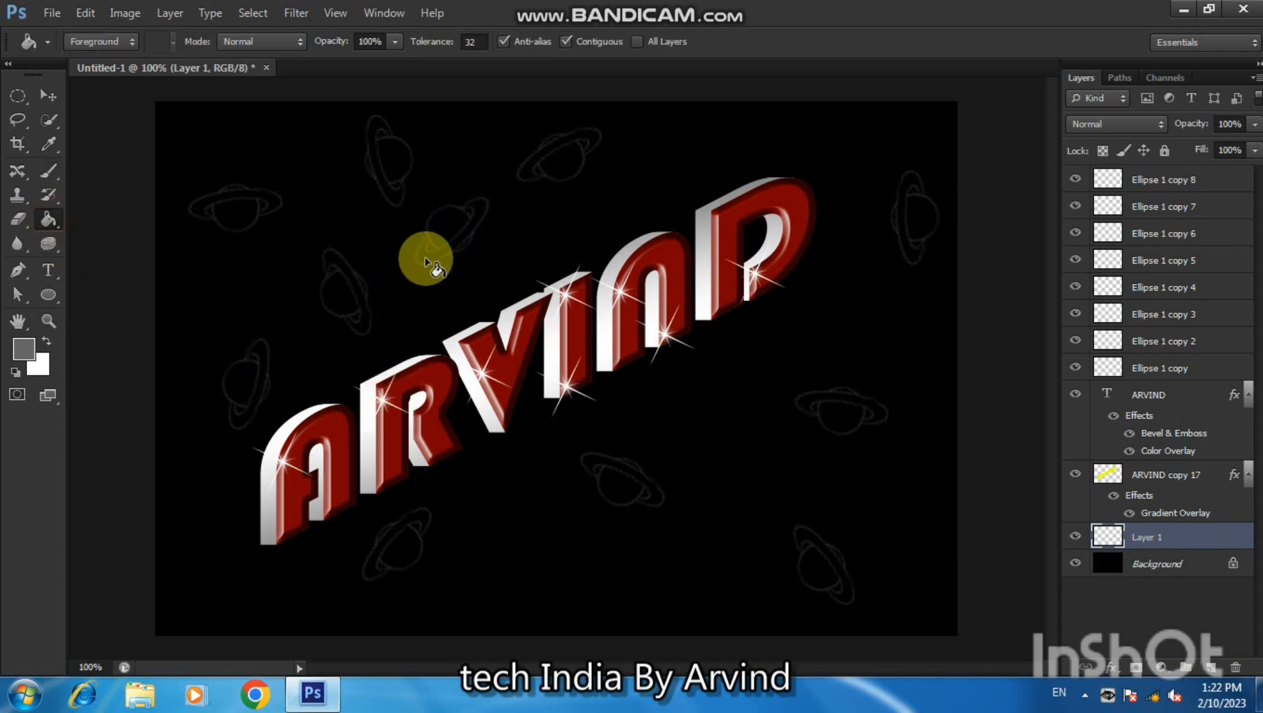
right_click(48, 224)
click(93, 220)
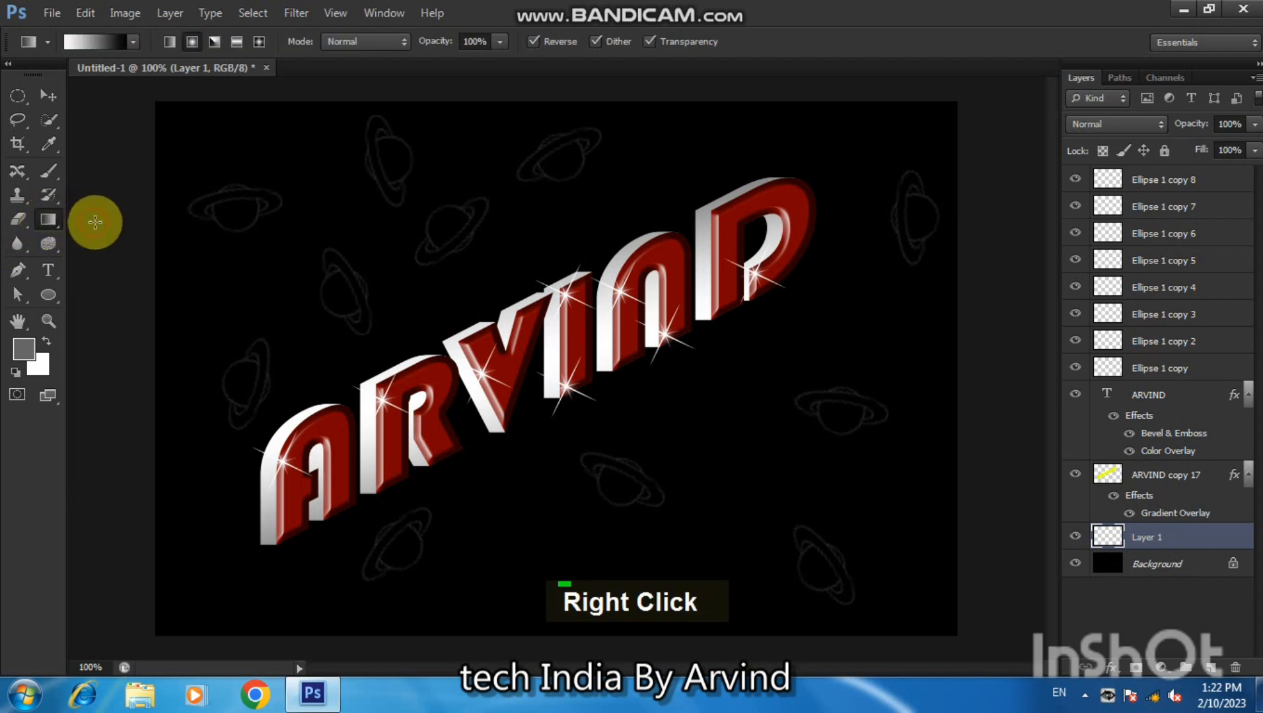
click(134, 41)
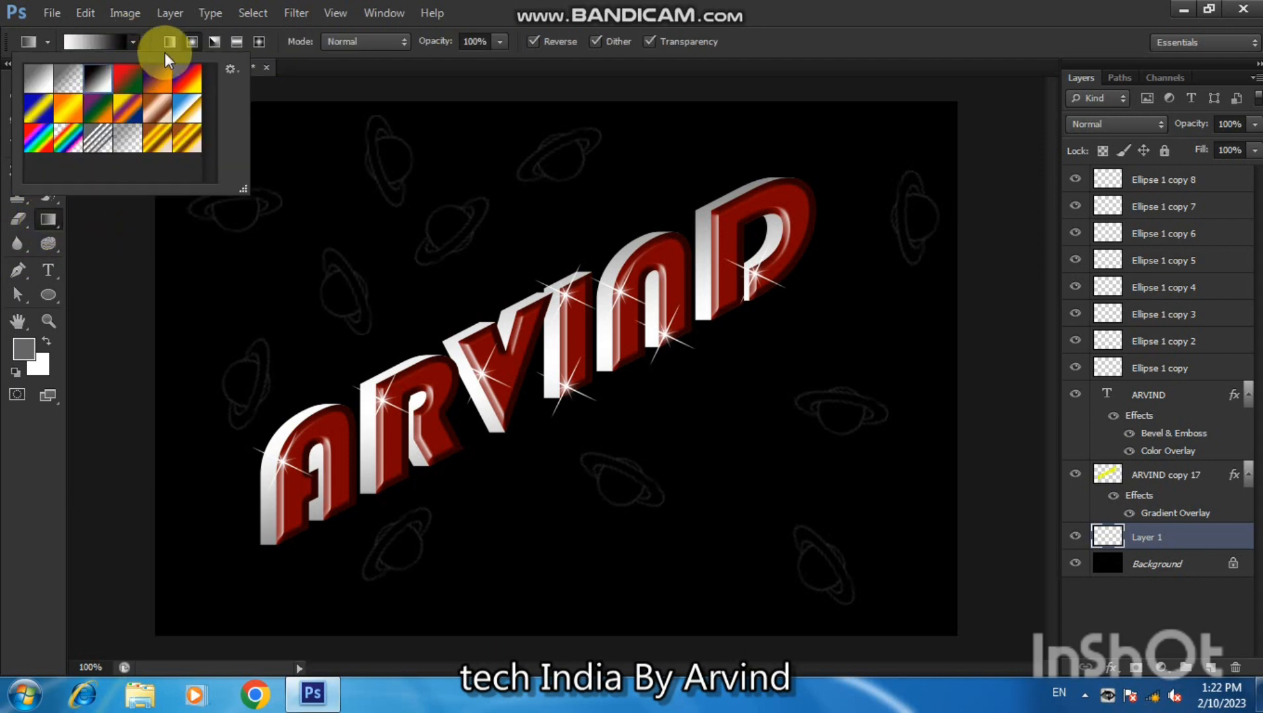
click(190, 41)
Try a radial gradient on the new layer, white at the canvas center fading to black, and undo it.
drag(545, 333, 765, 499)
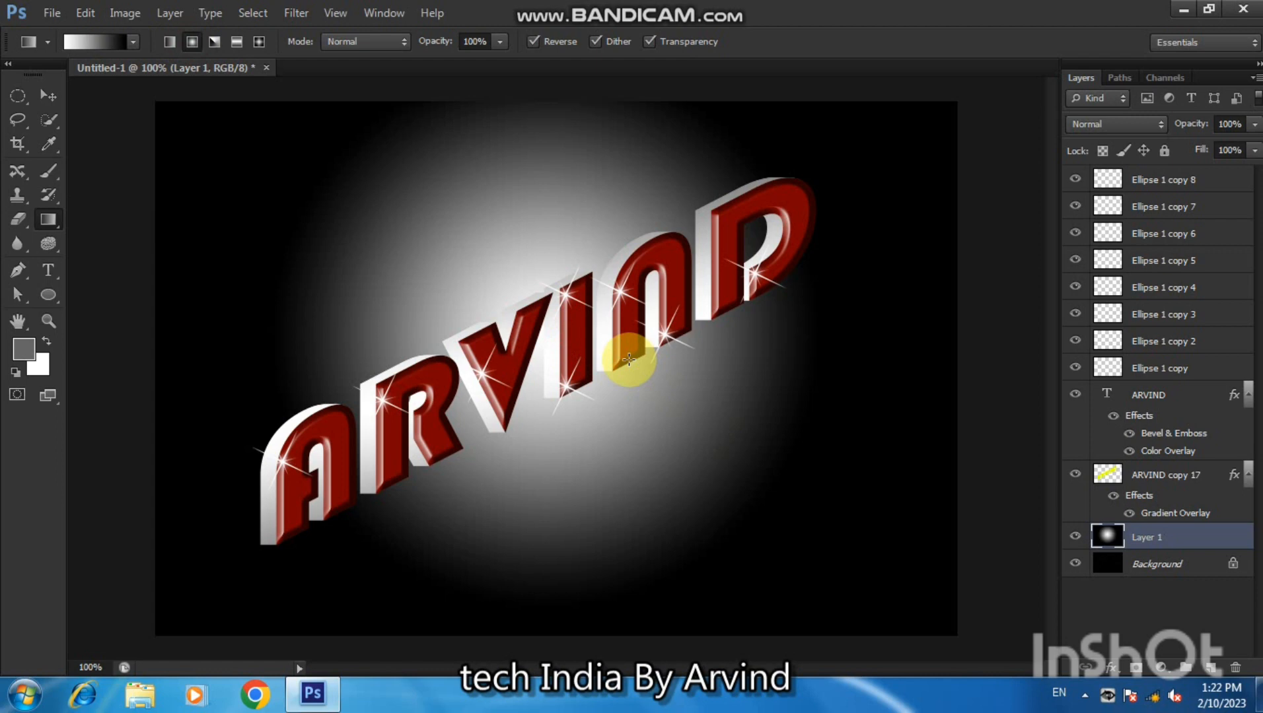
key(ctrl+z)
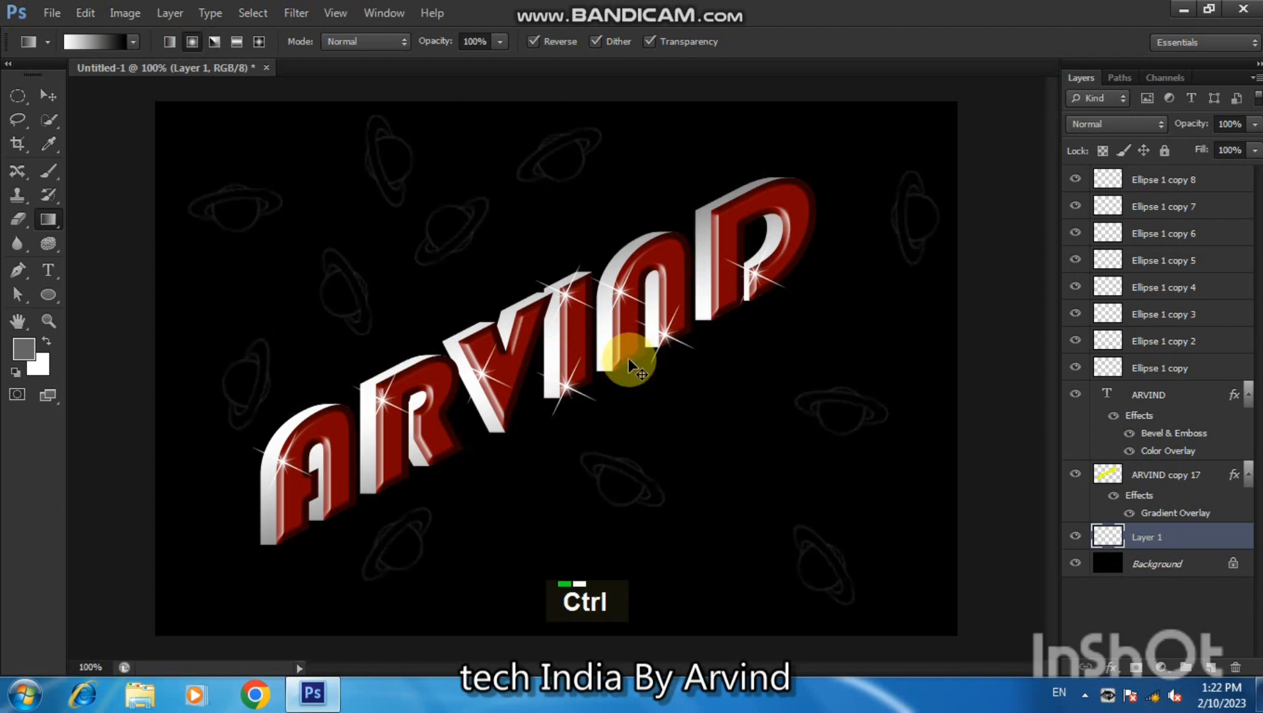
Try radial gradients on Layer 1, white in the upper-left corner fading to black toward the canvas center, and undo them.
mouse_move(212, 195)
mouse_down()
mouse_move(514, 359)
mouse_move(609, 393)
mouse_up()
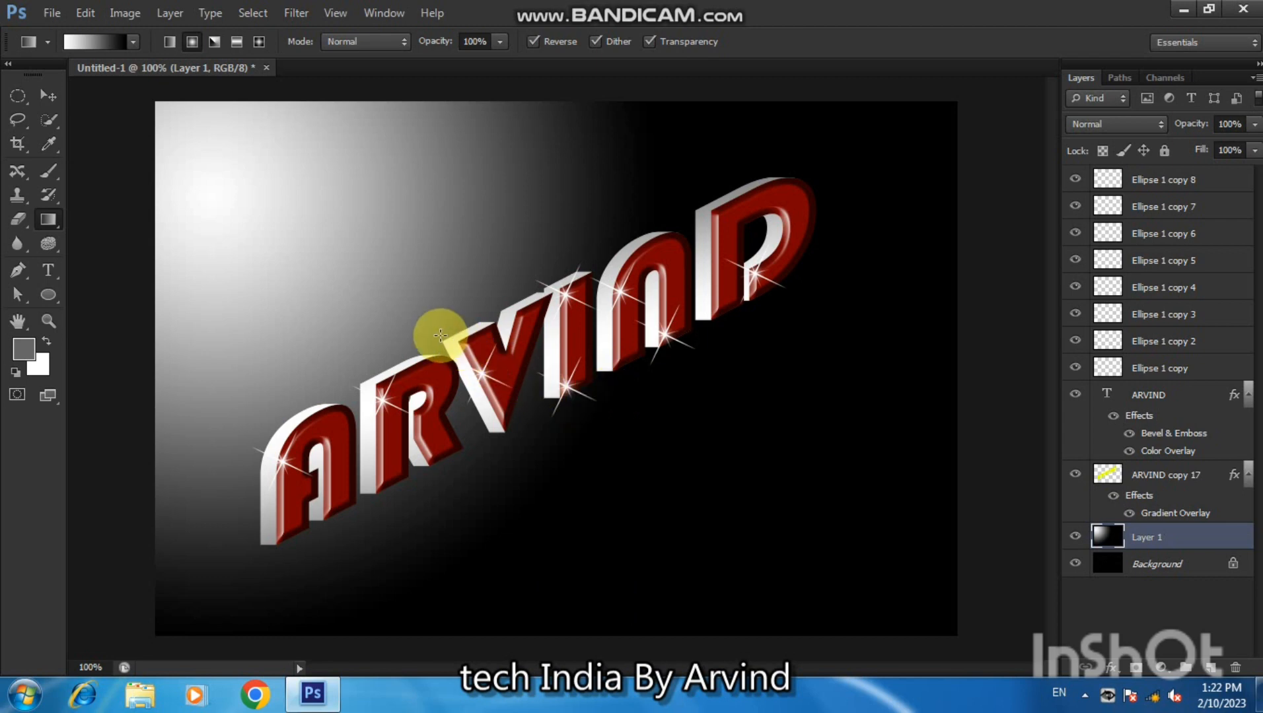
key(ctrl+z)
drag(195, 148, 589, 338)
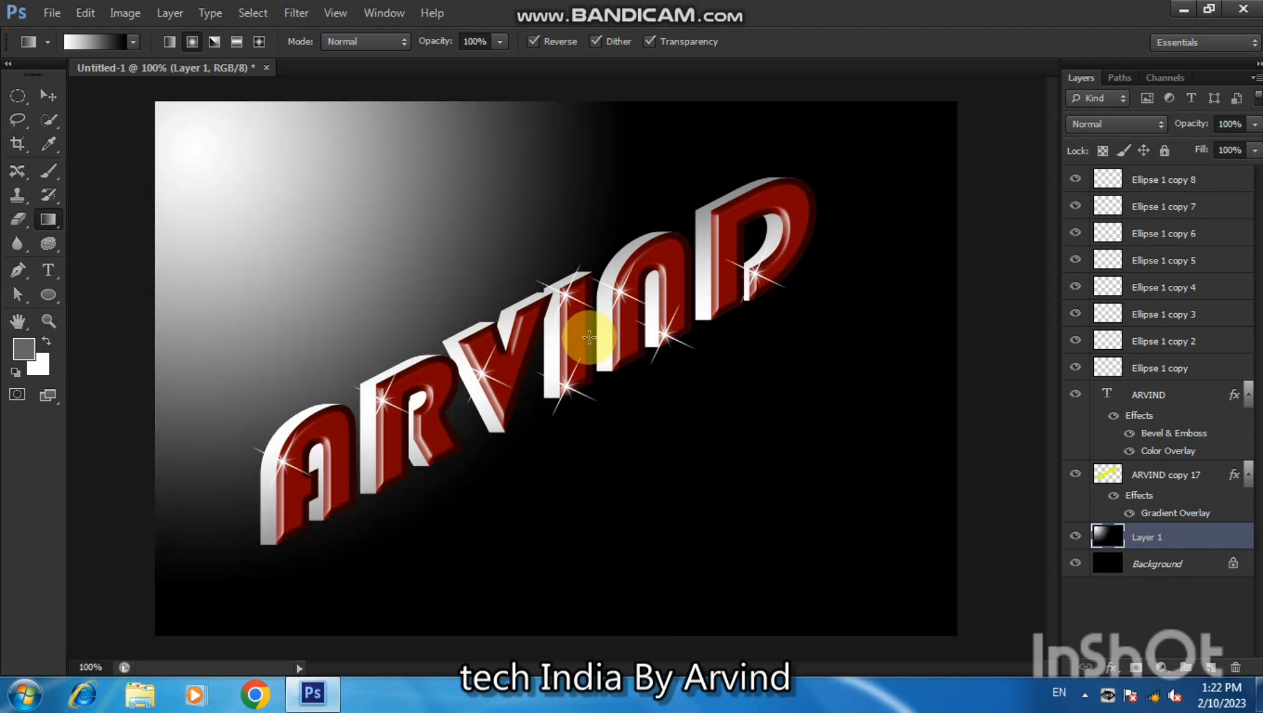
key(ctrl+z)
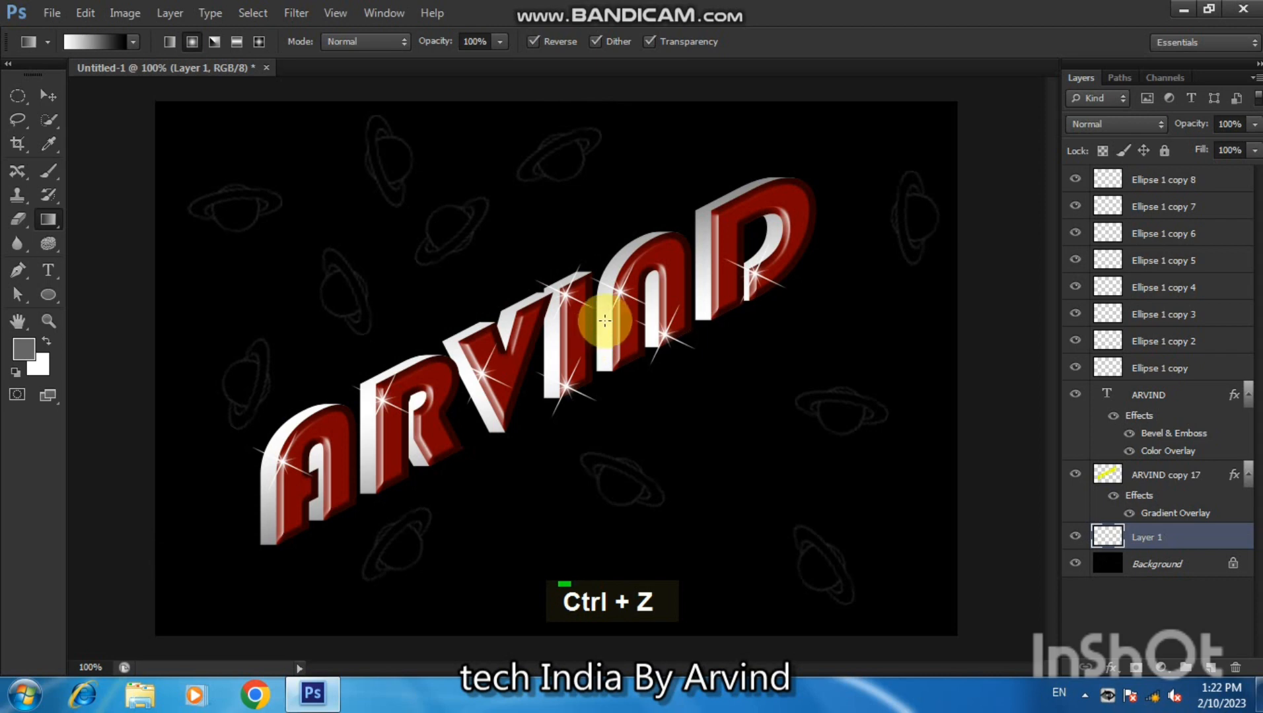
click(49, 96)
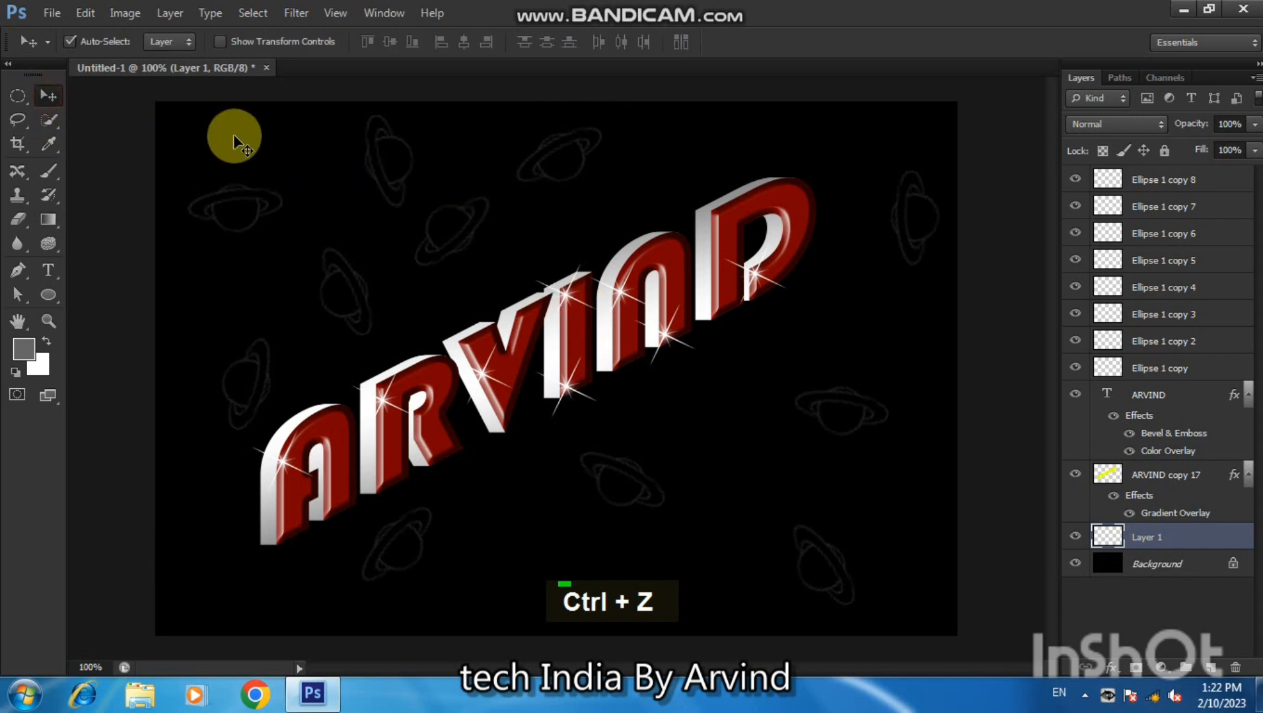
click(235, 134)
click(295, 14)
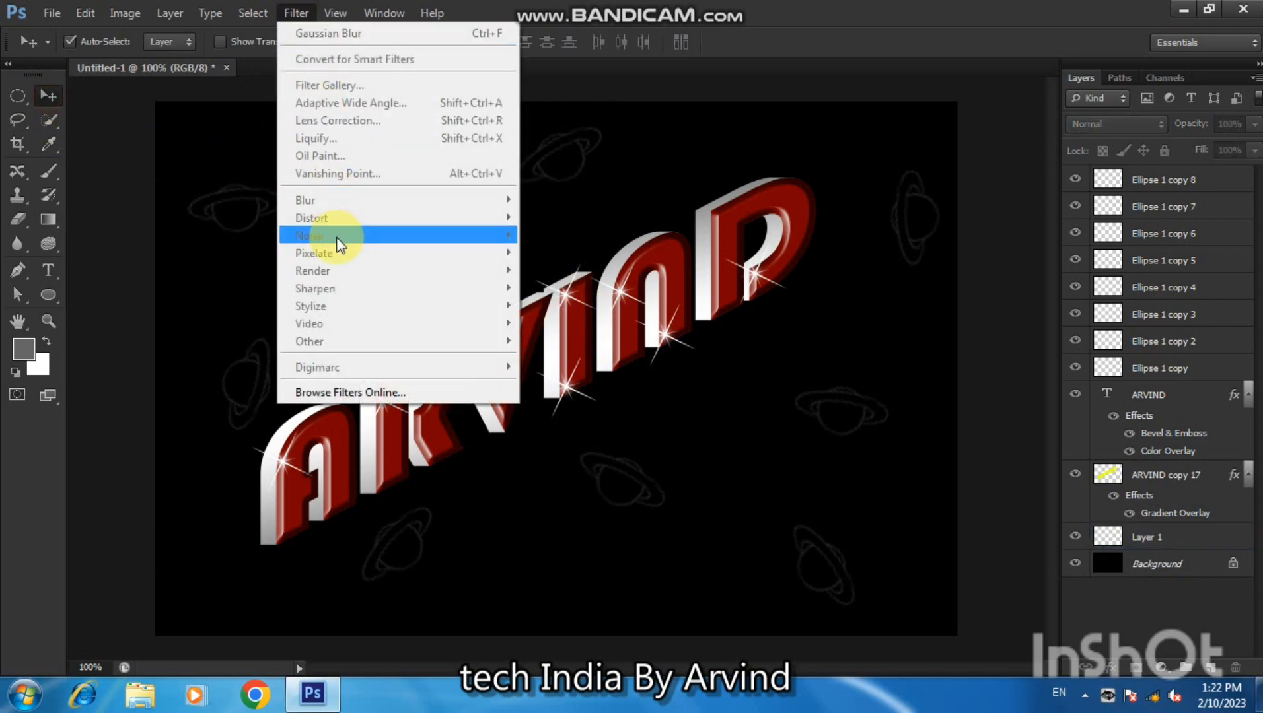
click(201, 144)
Delete the empty Layer 1 above the Background layer.
click(1181, 567)
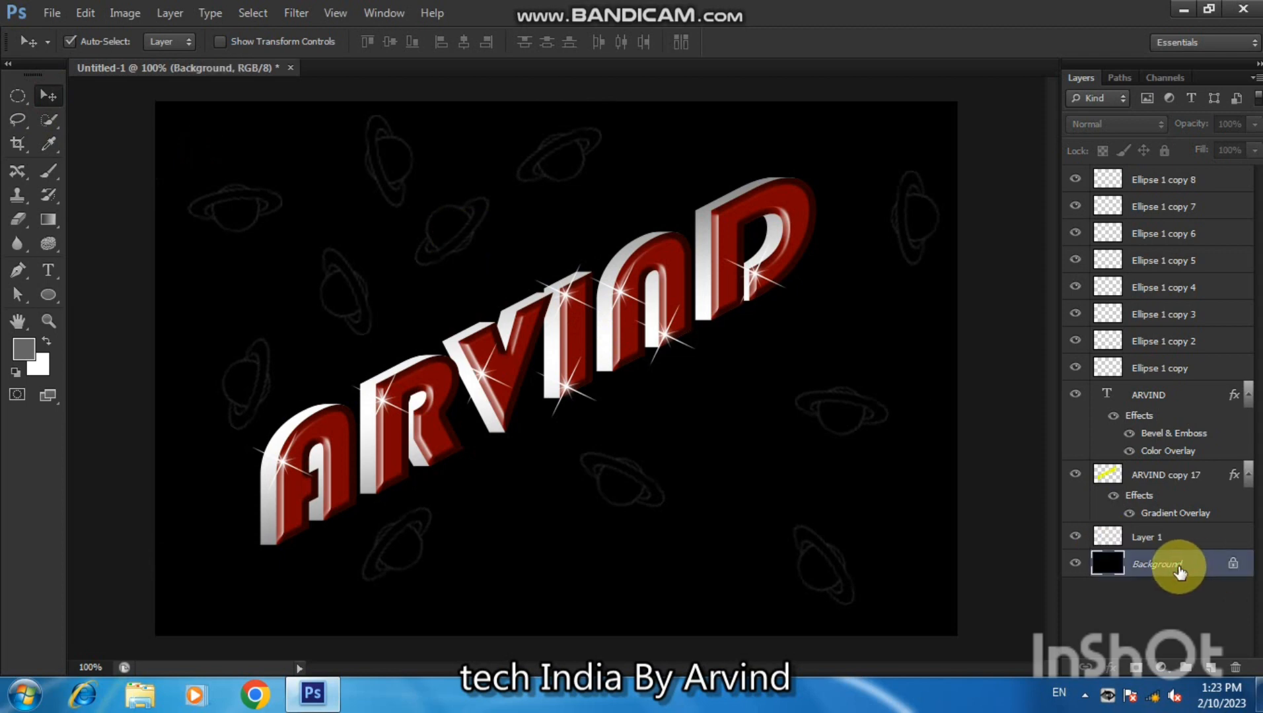
click(1164, 536)
click(1235, 668)
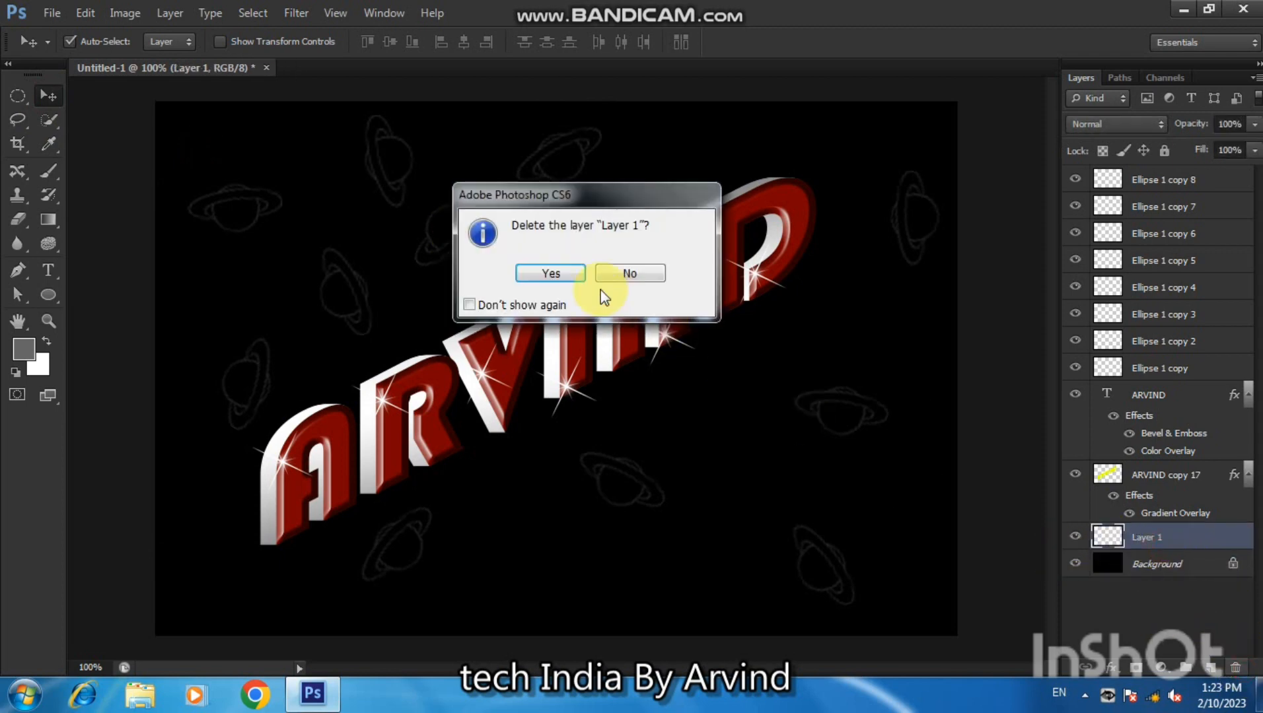
click(578, 277)
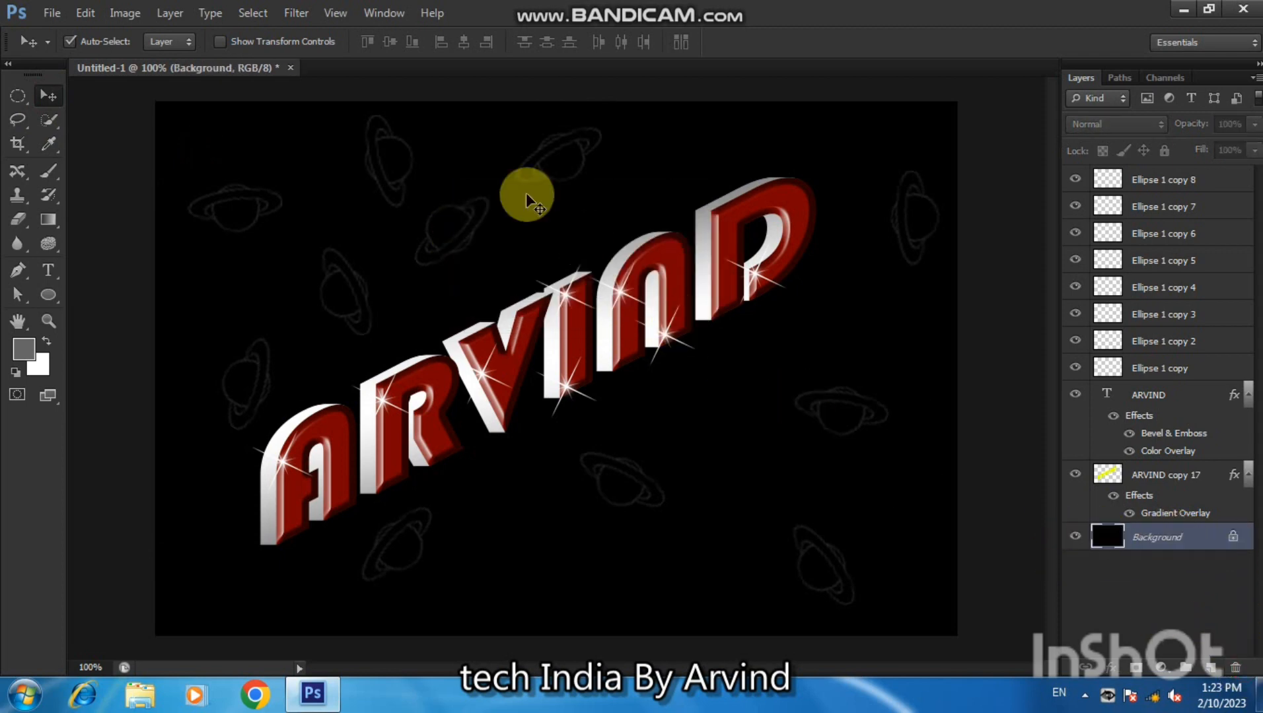
Render a 50-300mm Zoom lens flare at 100% brightness on the Background, centered near its left edge slightly above mid-height.
click(290, 15)
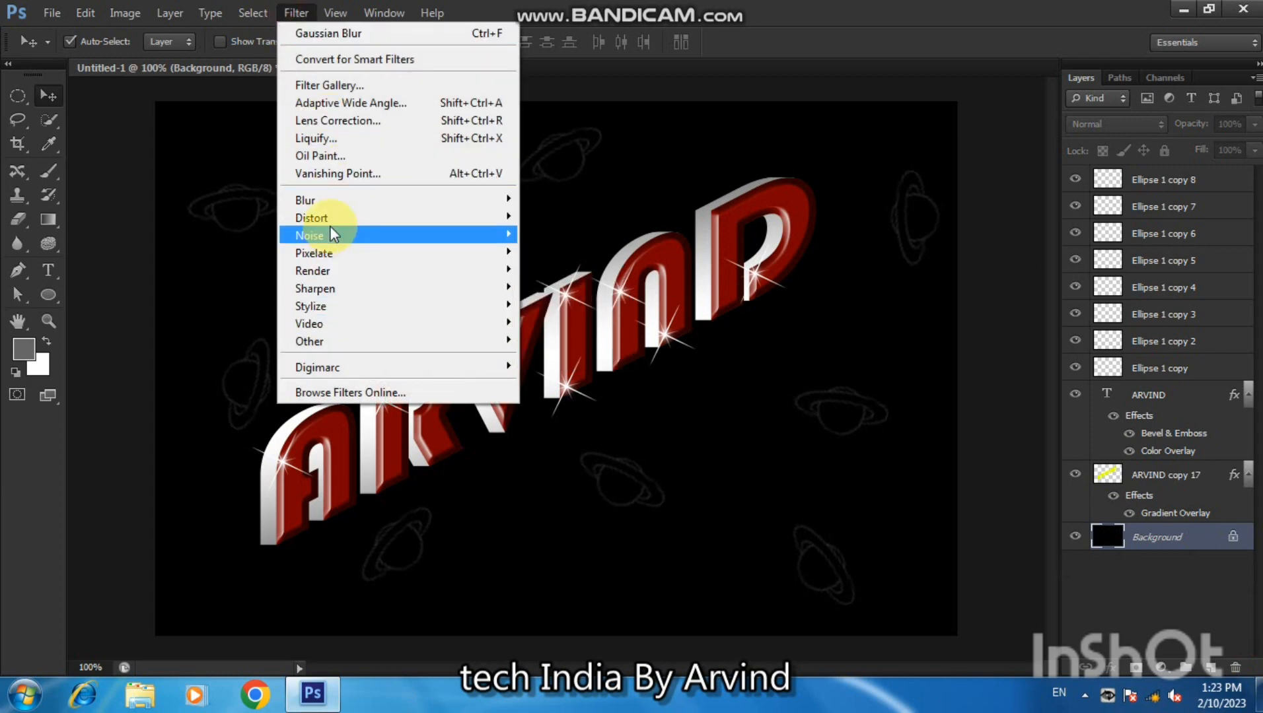
mouse_move(332, 206)
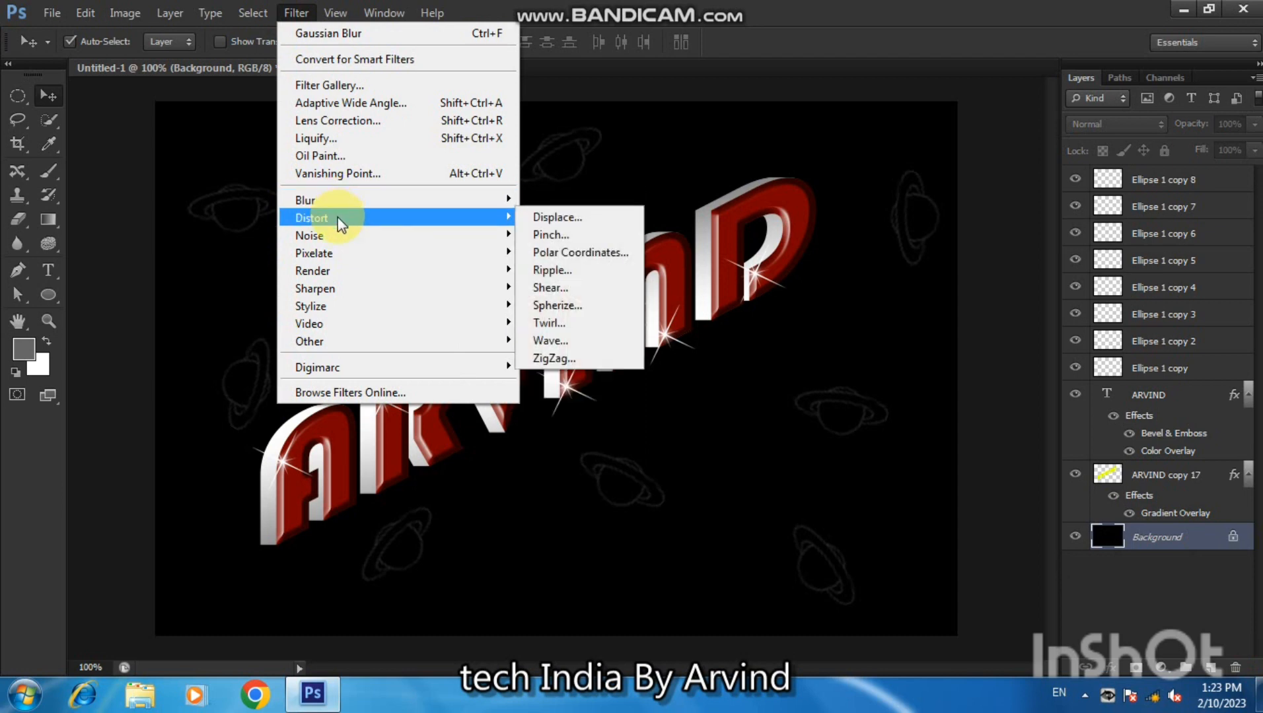
mouse_move(430, 273)
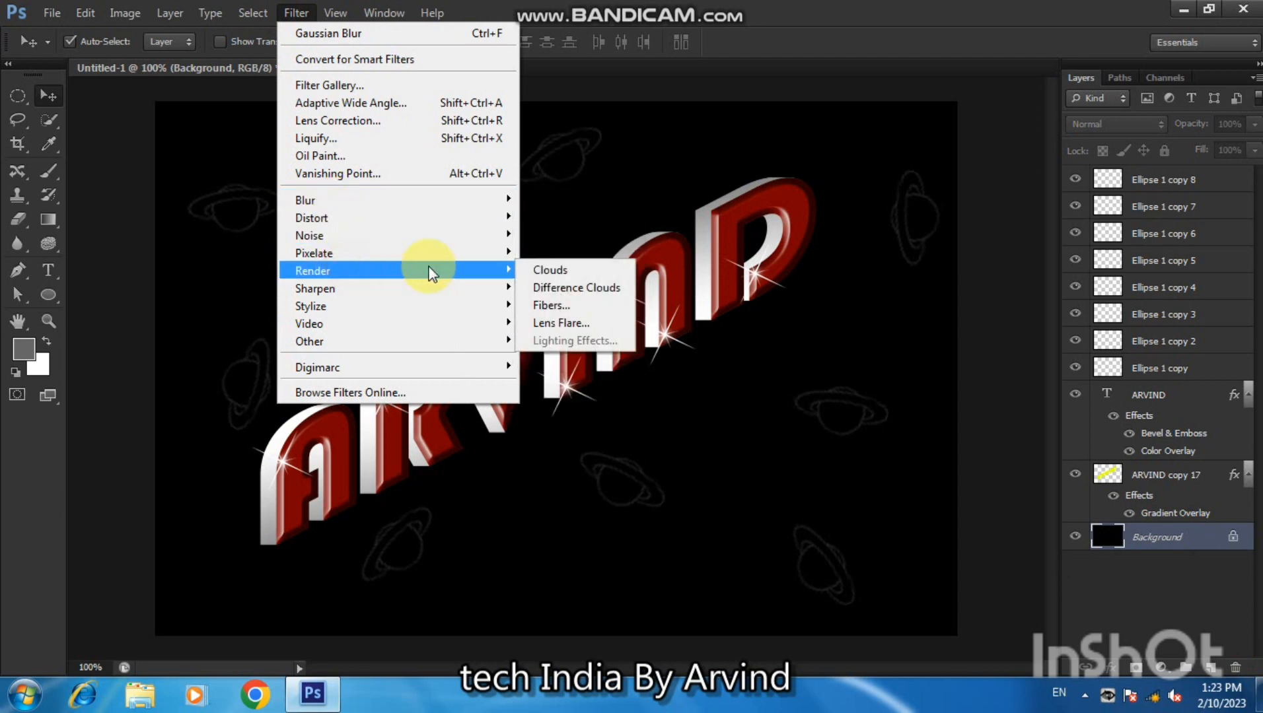
click(561, 323)
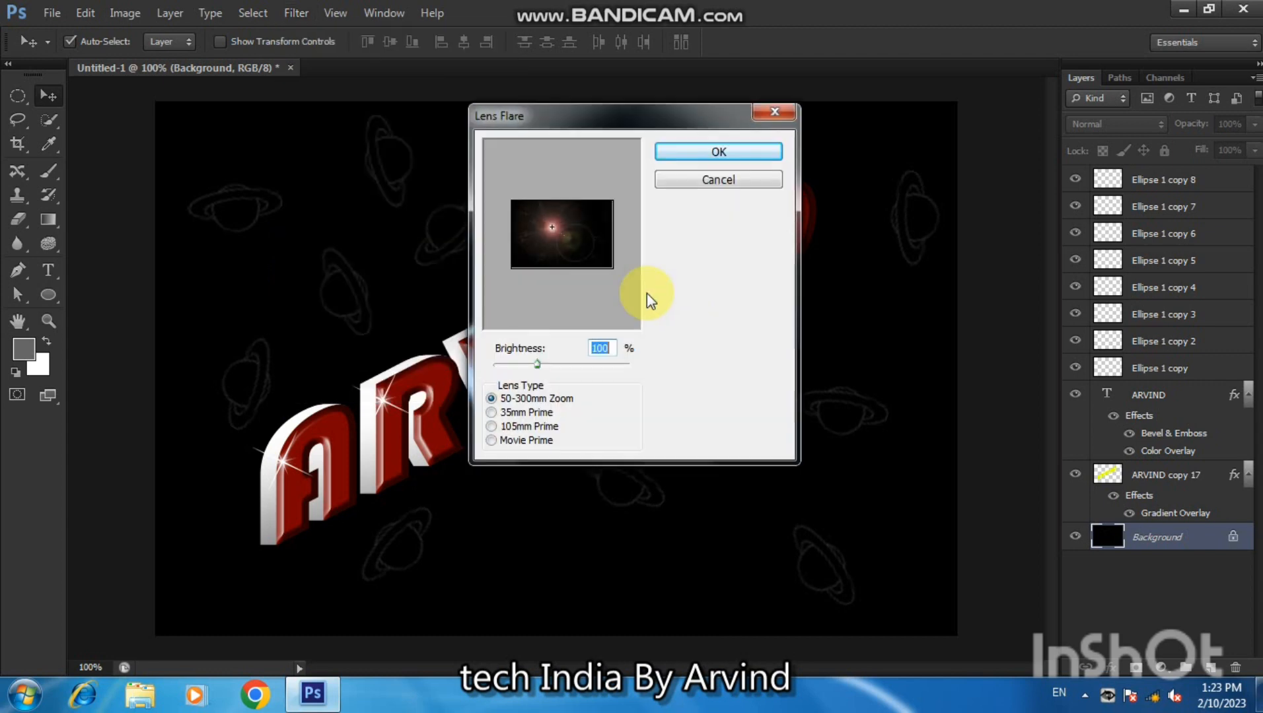
click(518, 205)
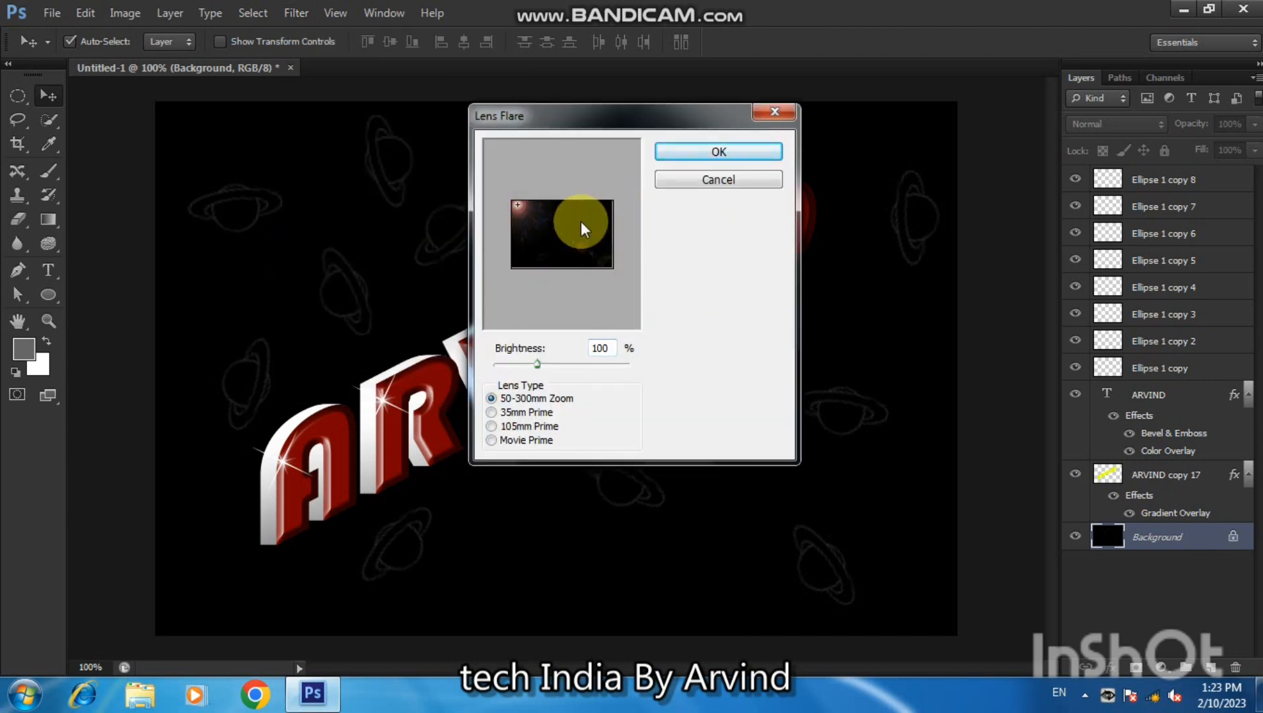
drag(514, 249, 527, 231)
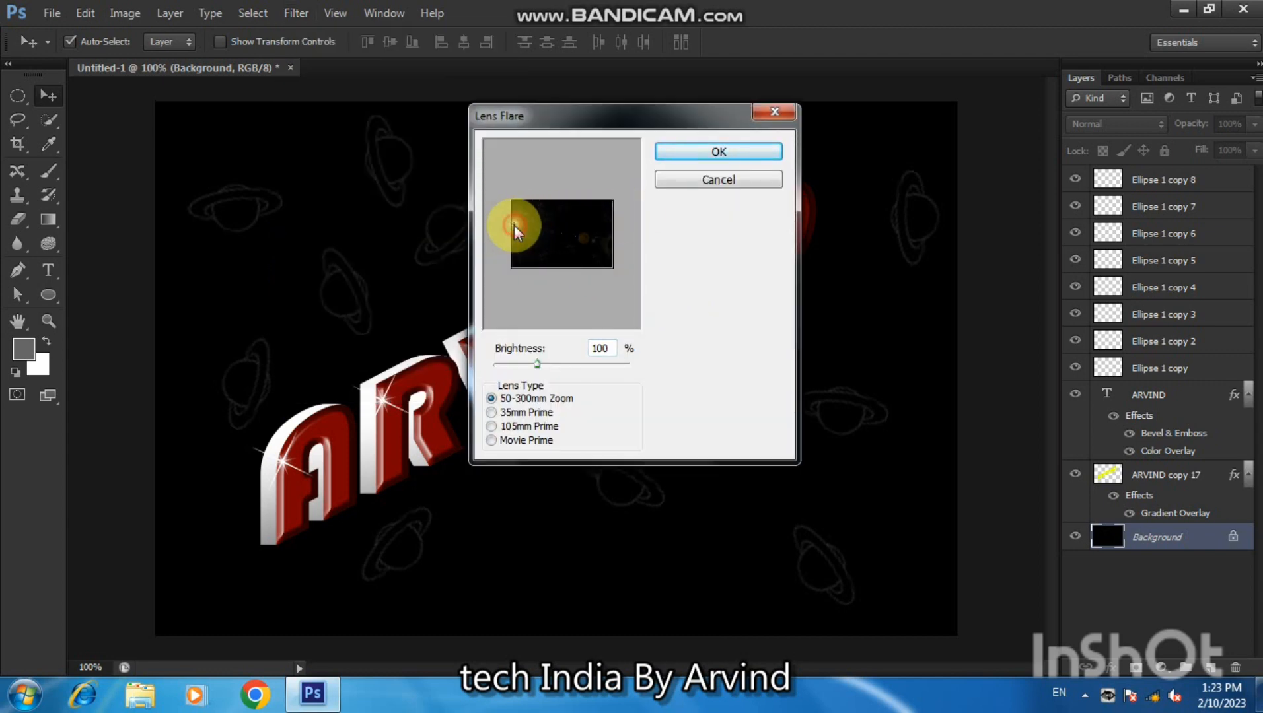
click(720, 152)
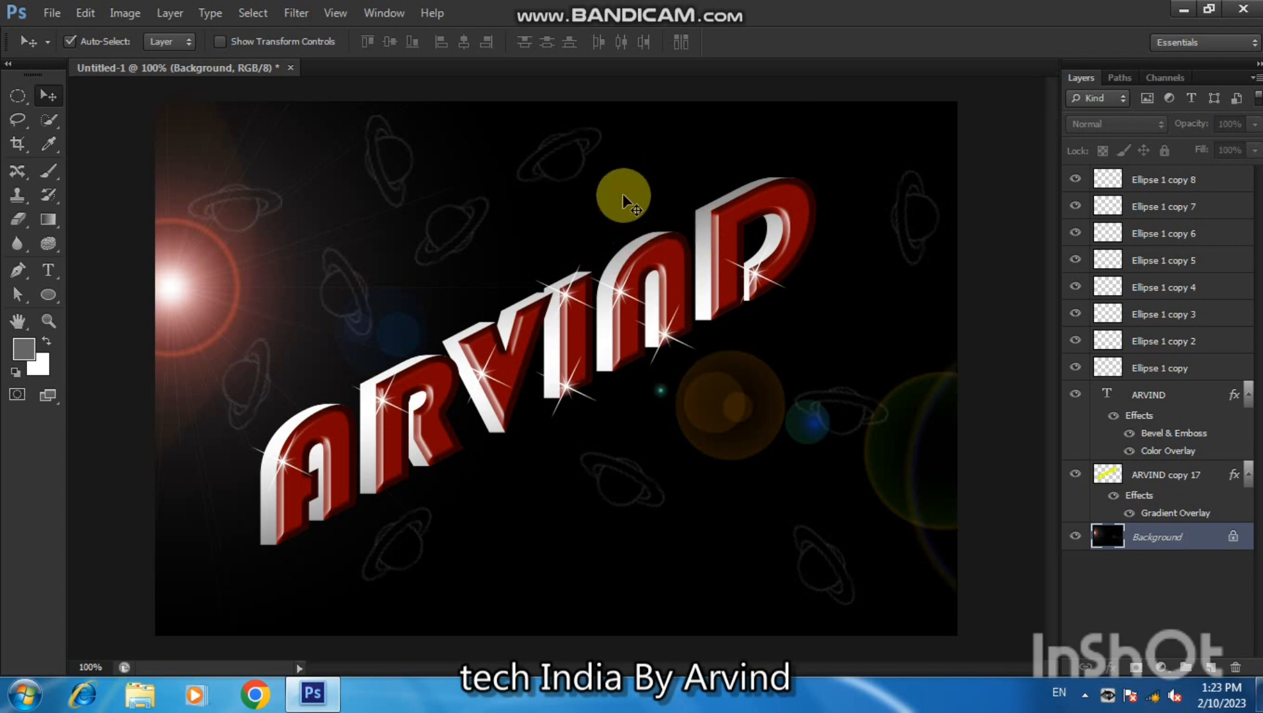
Set the foreground color to black 000000 for the Brush tool and open the brush presets.
click(51, 170)
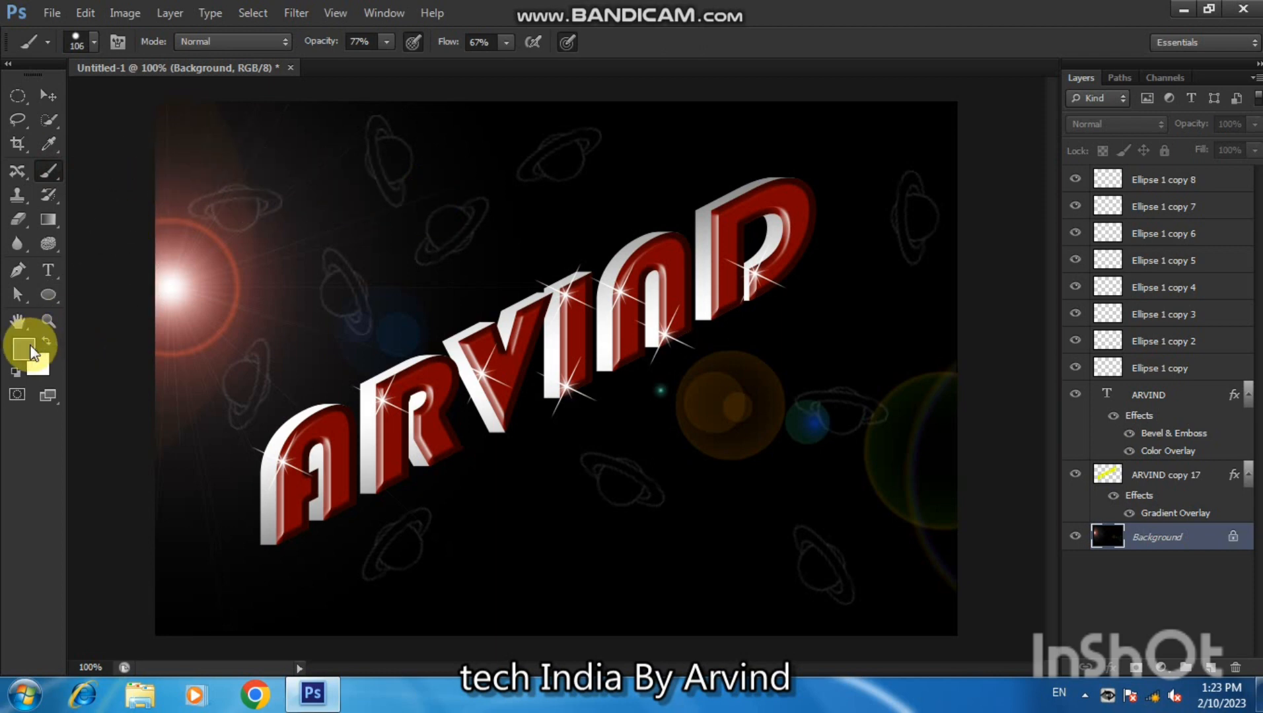
click(23, 348)
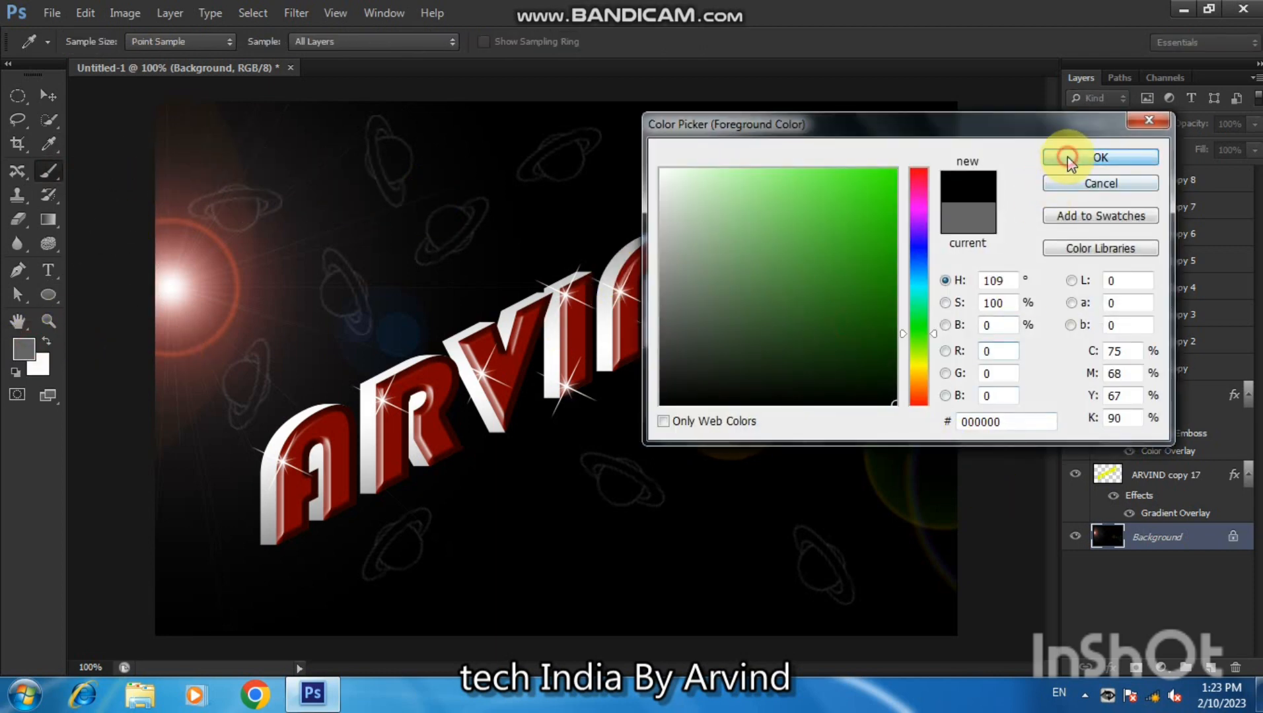
click(1068, 160)
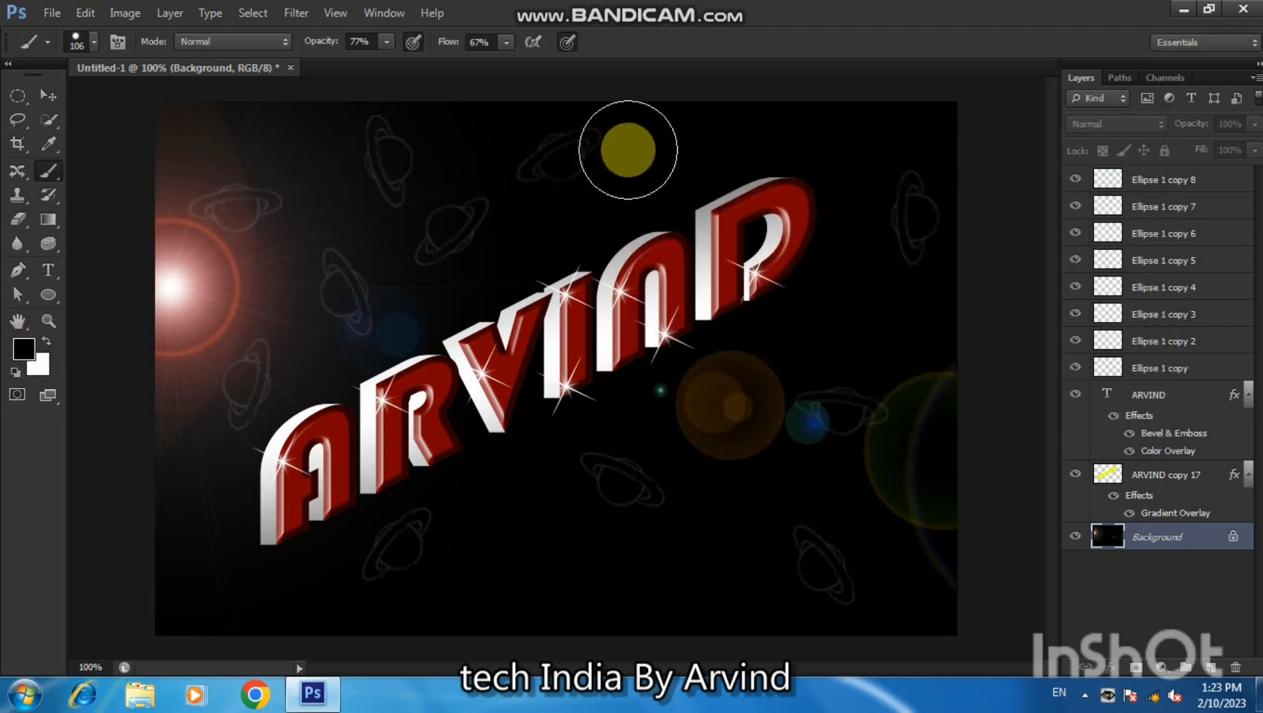
right_click(606, 169)
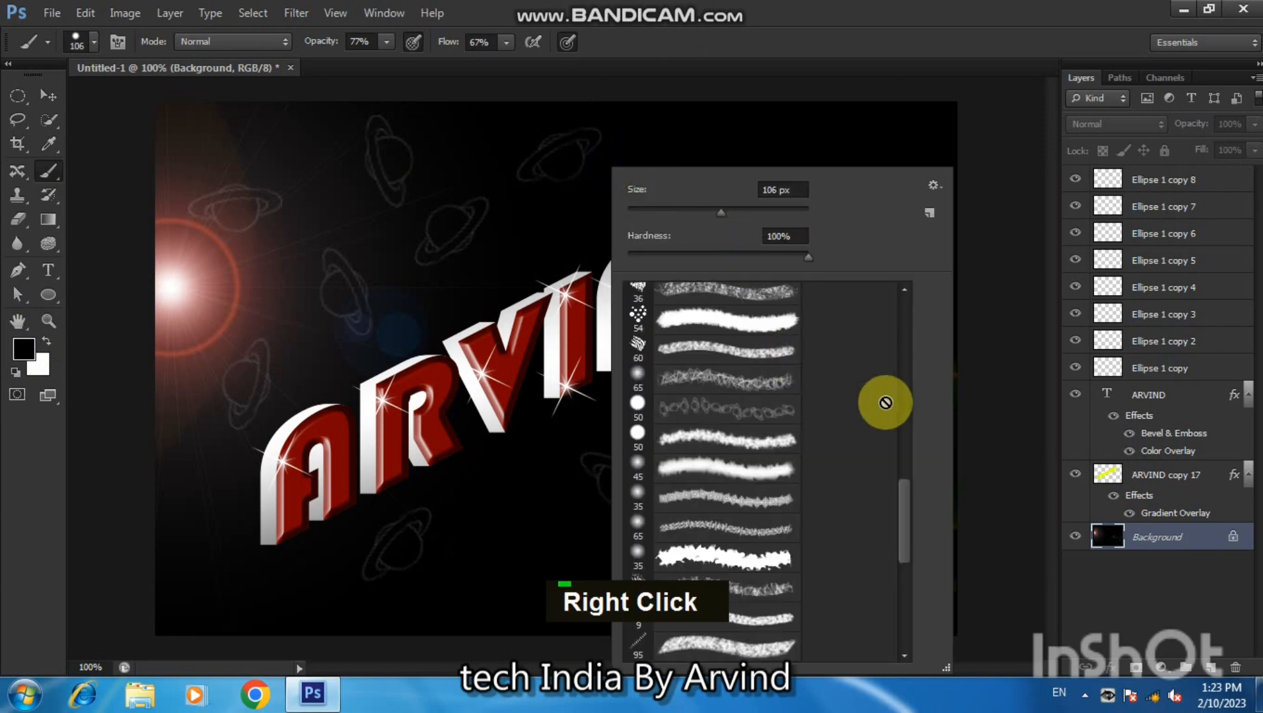